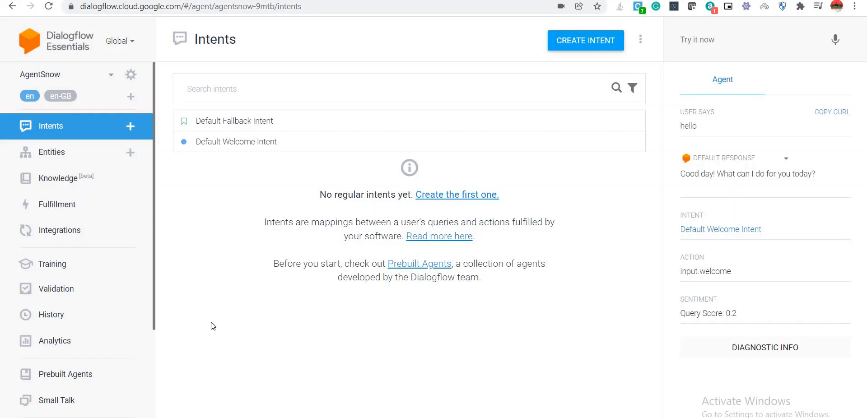
Start a new blank intent for the AgentSnow agent.
{"action": "left_click", "coordinate": [583, 41]}
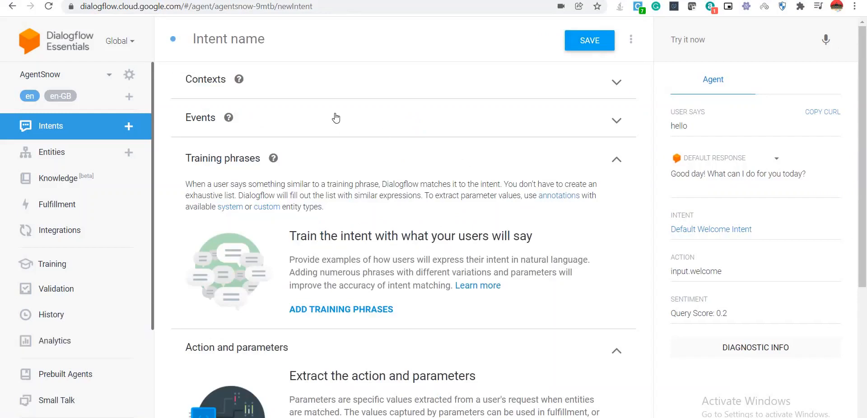
Expand the Contexts and Events sections and open an empty training phrase field.
{"action": "left_click", "coordinate": [334, 90]}
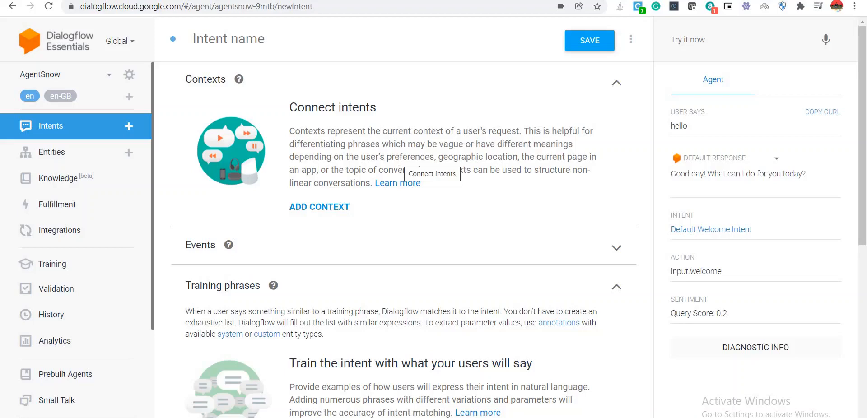
{"action": "scroll", "coordinate": [366, 215], "scroll_direction": "down", "scroll_amount": 3}
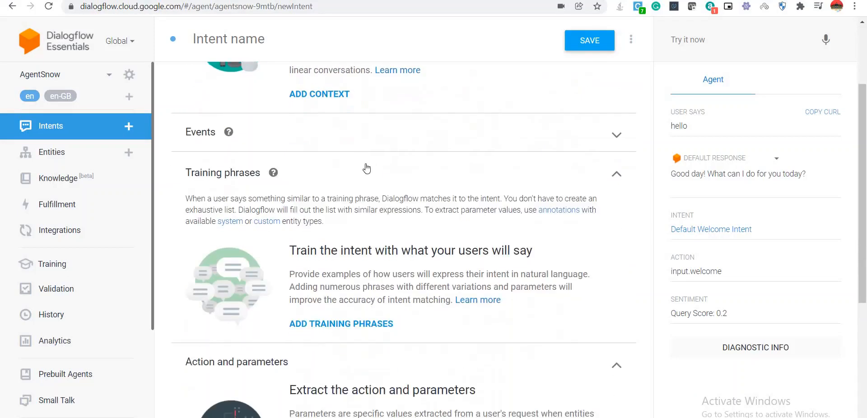
{"action": "left_click", "coordinate": [335, 132]}
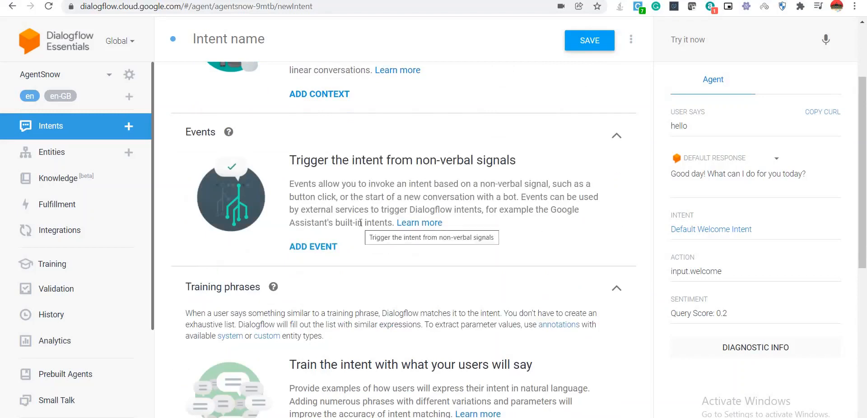
{"action": "scroll", "coordinate": [360, 223], "scroll_direction": "down", "scroll_amount": 5}
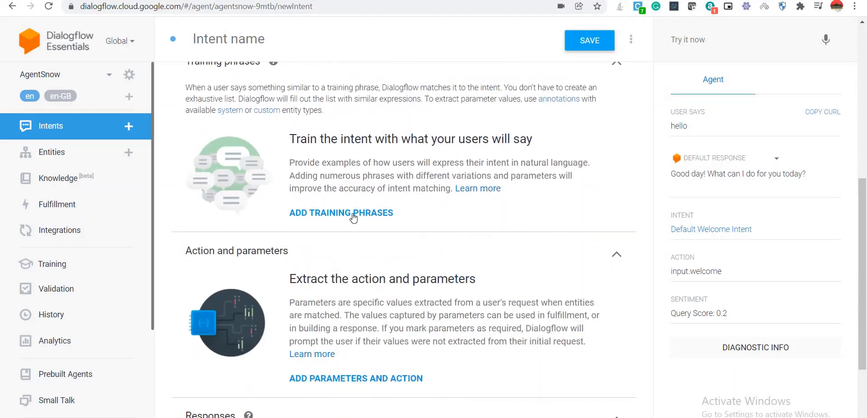
{"action": "left_click", "coordinate": [353, 214]}
{"action": "scroll", "coordinate": [339, 244], "scroll_direction": "up", "scroll_amount": 4}
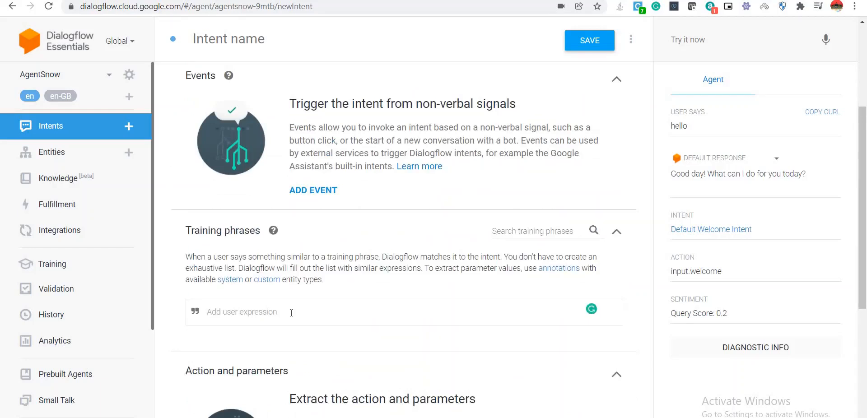
{"action": "type", "text": "Ple"}
{"action": "type", "text": "e"}
{"action": "type", "text": "se"}
{"action": "type", "text": " ch"}
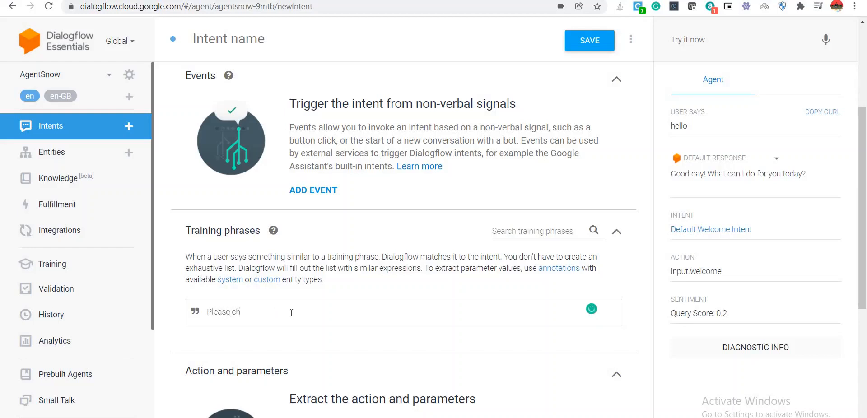
{"action": "type", "text": "eck the status of incident number "}
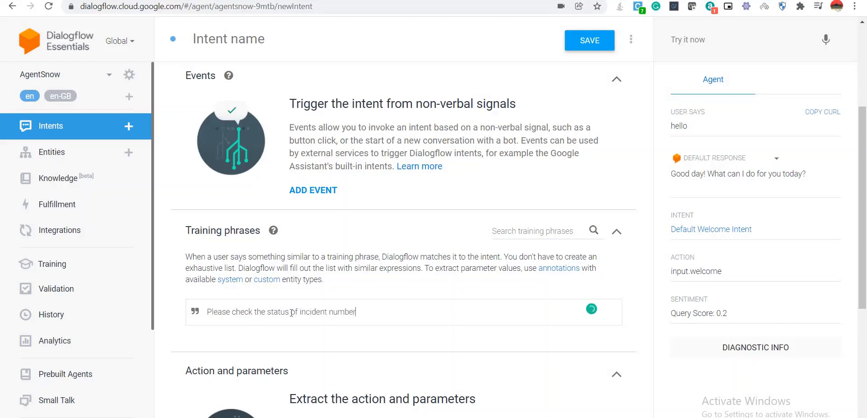
{"action": "type", "text": "001"}
{"action": "double_click", "coordinate": [365, 311]}
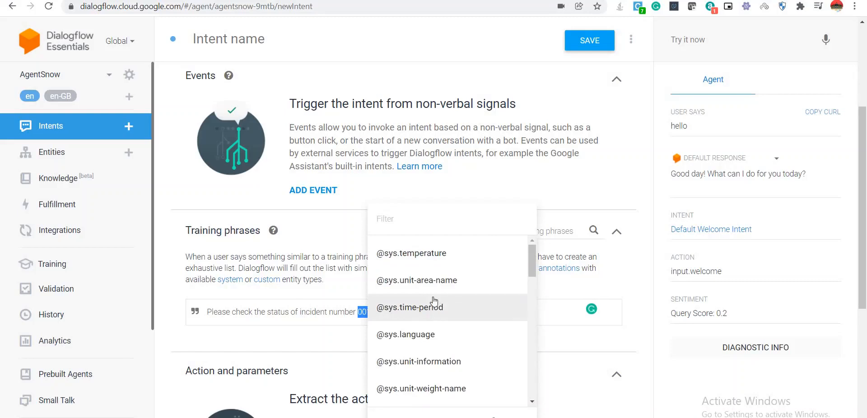
{"action": "left_click", "coordinate": [408, 217]}
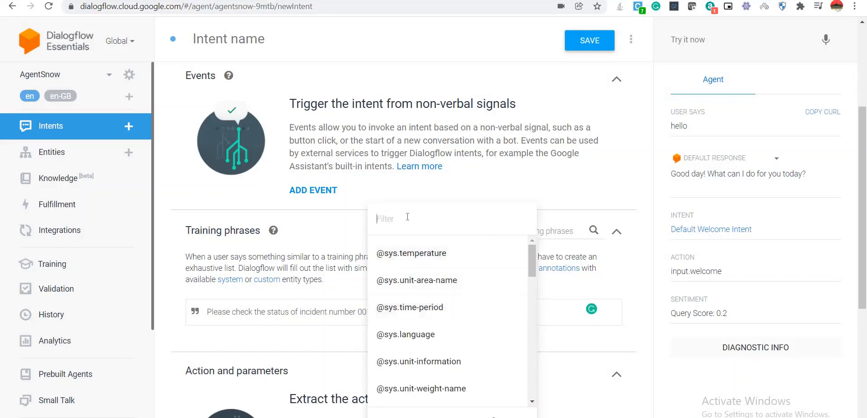
{"action": "type", "text": "@sys.numb"}
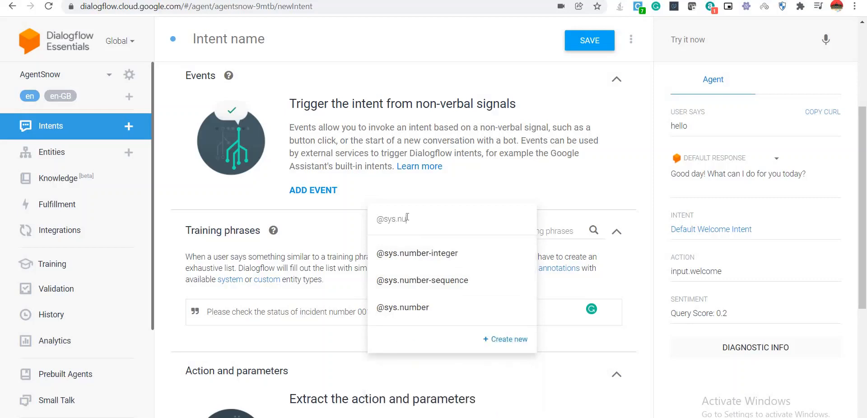
{"action": "left_click", "coordinate": [406, 306]}
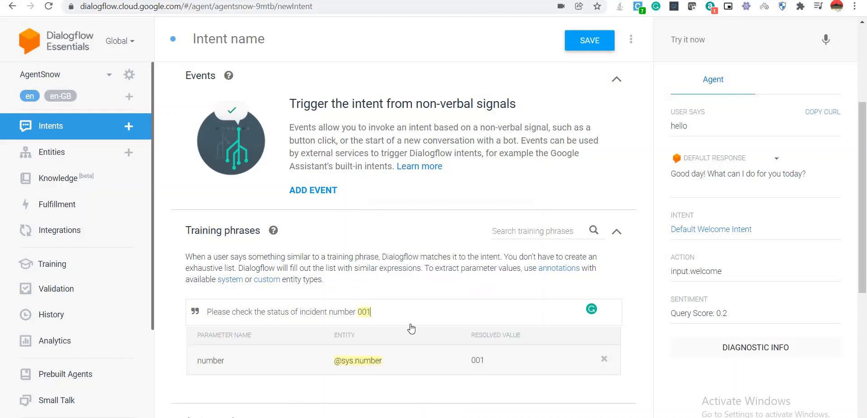
{"action": "scroll", "coordinate": [411, 329], "scroll_direction": "down", "scroll_amount": 1}
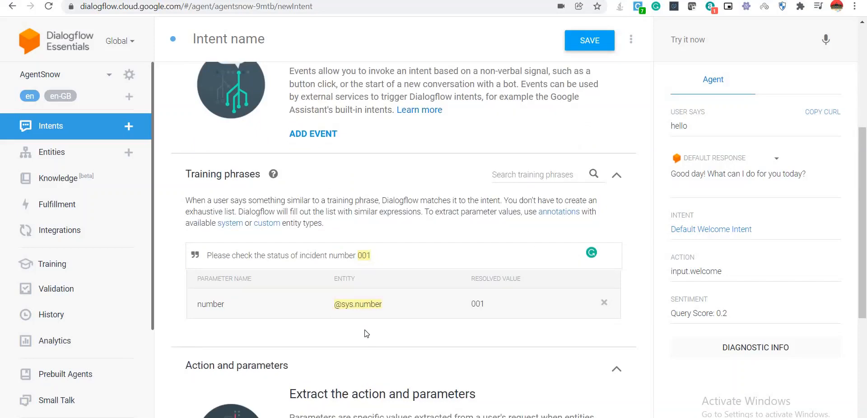
{"action": "scroll", "coordinate": [365, 332], "scroll_direction": "down", "scroll_amount": 2}
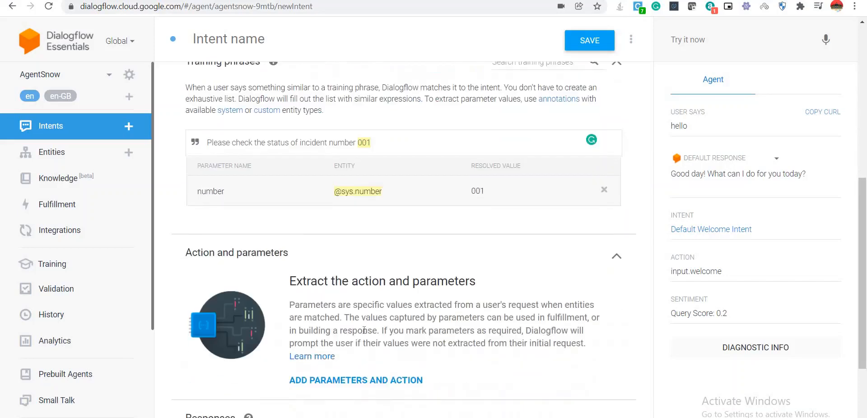
{"action": "scroll", "coordinate": [364, 331], "scroll_direction": "up", "scroll_amount": 2}
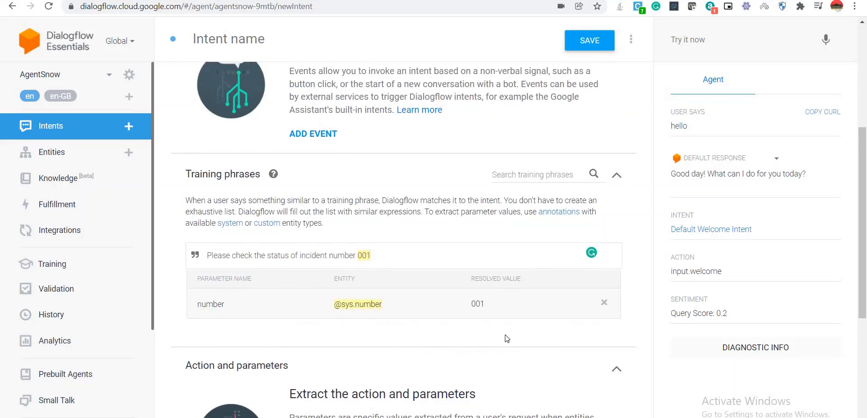
{"action": "scroll", "coordinate": [451, 335], "scroll_direction": "down", "scroll_amount": 3}
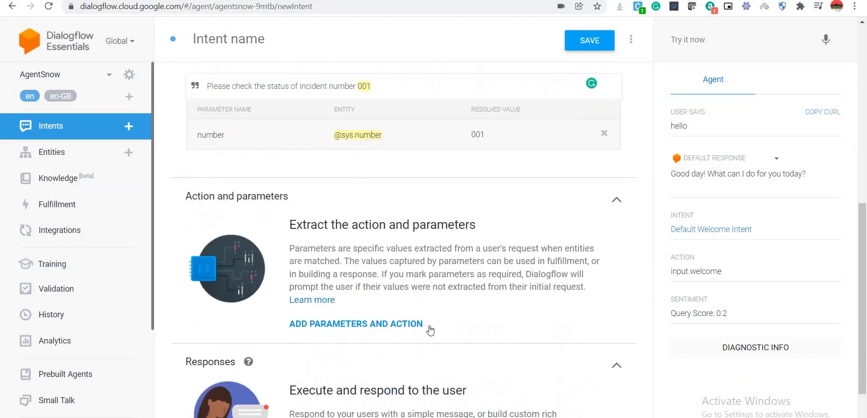
{"action": "scroll", "coordinate": [378, 332], "scroll_direction": "up", "scroll_amount": 2}
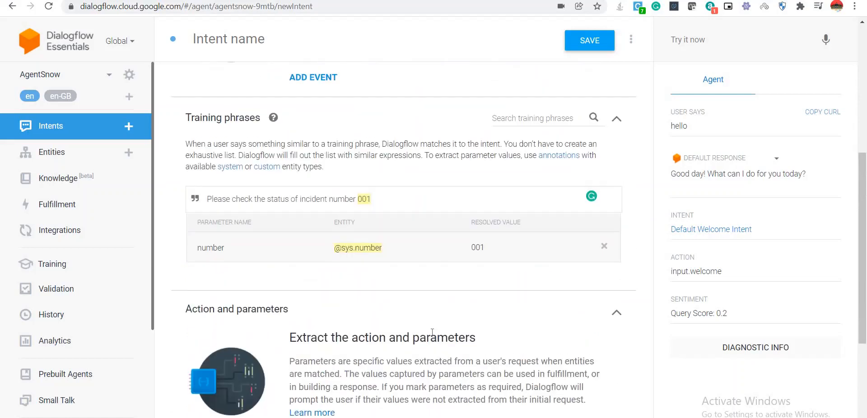
{"action": "left_click", "coordinate": [583, 51]}
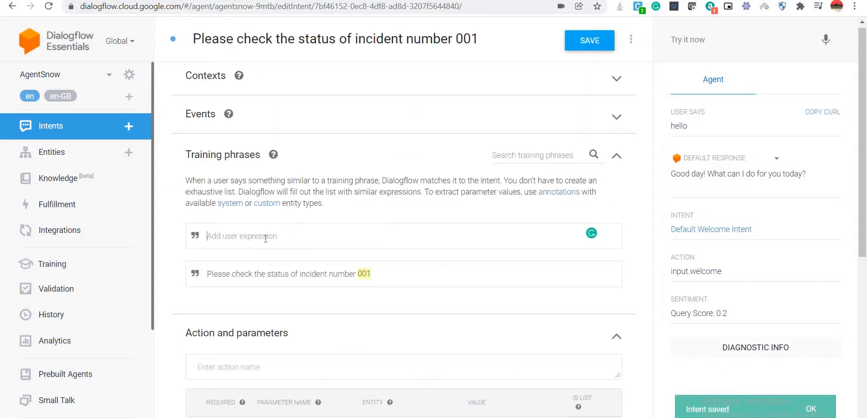
{"action": "scroll", "coordinate": [325, 194], "scroll_direction": "down", "scroll_amount": 3}
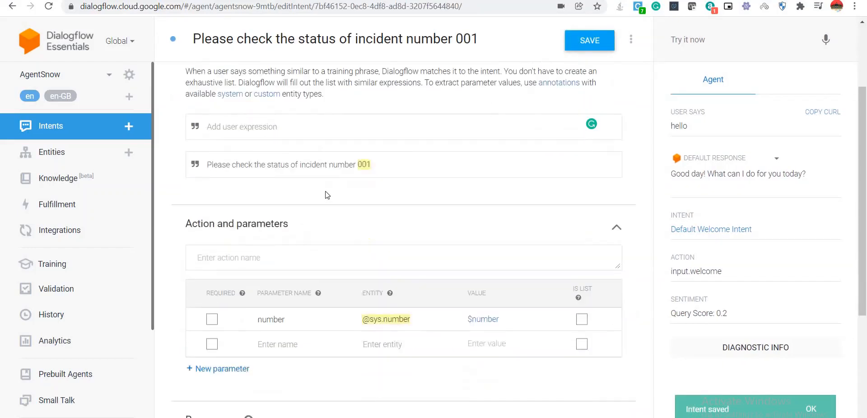
{"action": "double_click", "coordinate": [361, 173]}
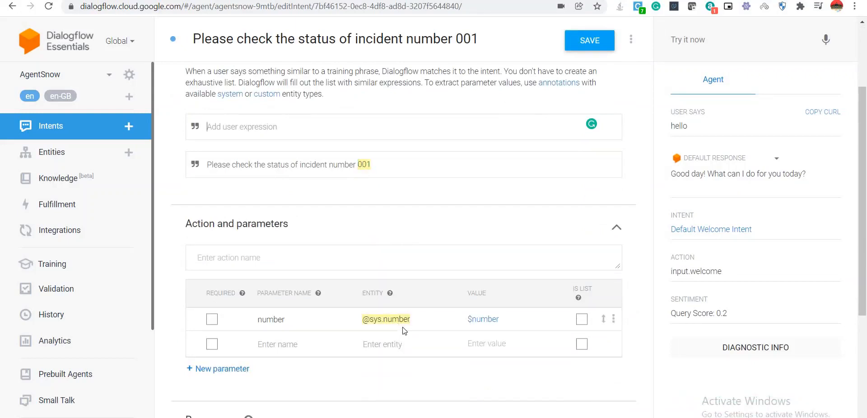
{"action": "scroll", "coordinate": [399, 337], "scroll_direction": "up", "scroll_amount": 1}
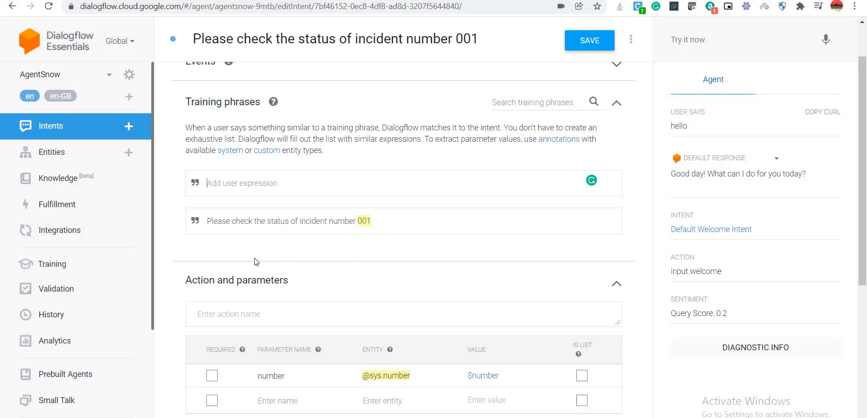
{"action": "left_click", "coordinate": [251, 186]}
{"action": "type", "text": "check the sta"}
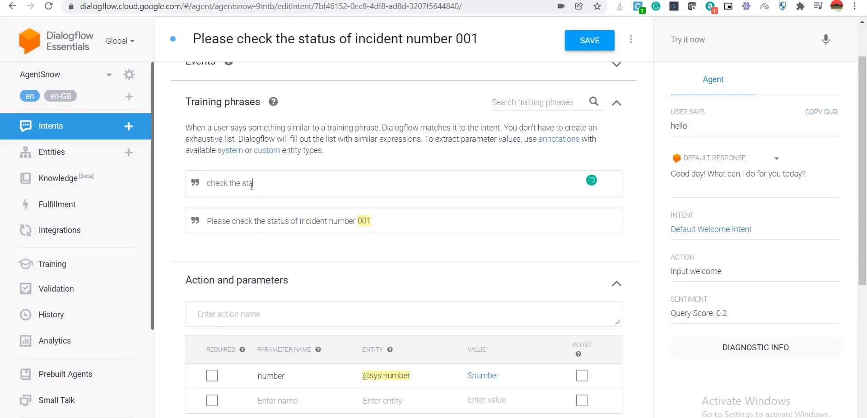
{"action": "type", "text": "tus of incident 002"}
{"action": "double_click", "coordinate": [309, 184]}
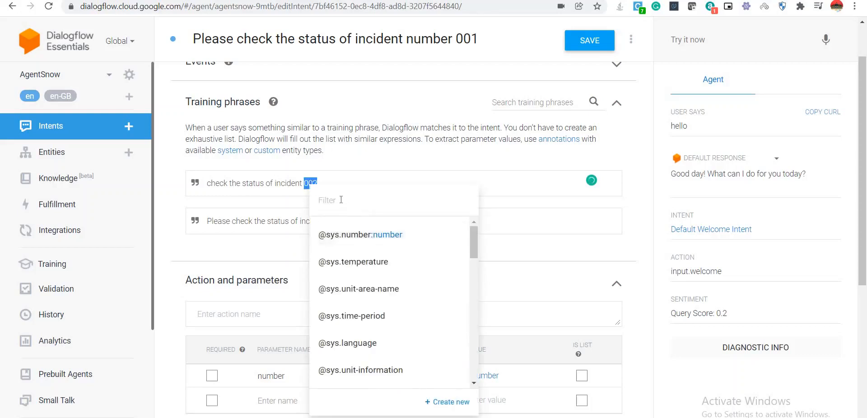
{"action": "left_click", "coordinate": [341, 199]}
{"action": "type", "text": "@sys.number"}
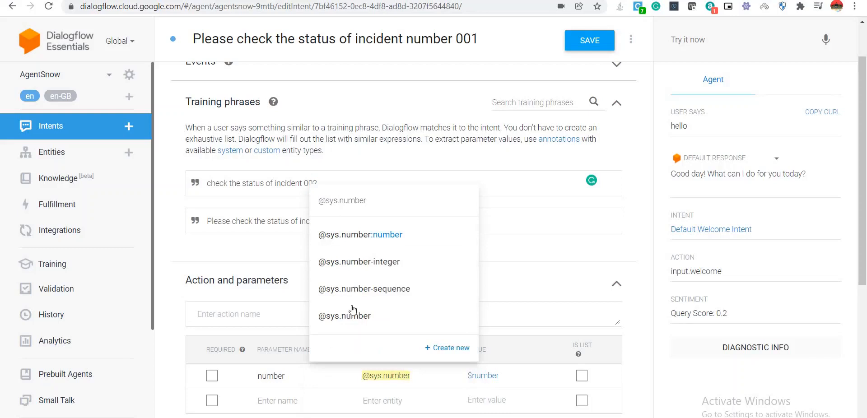
{"action": "left_click", "coordinate": [354, 314]}
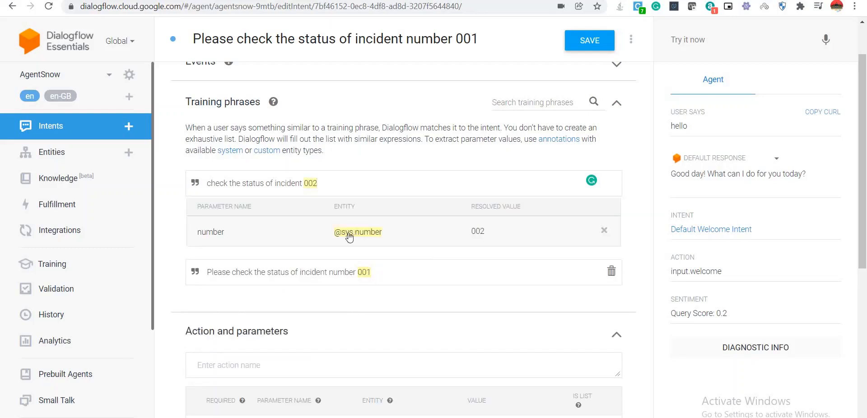
Save the intent with the second phrase and focus the empty user expression field.
{"action": "left_click", "coordinate": [585, 40]}
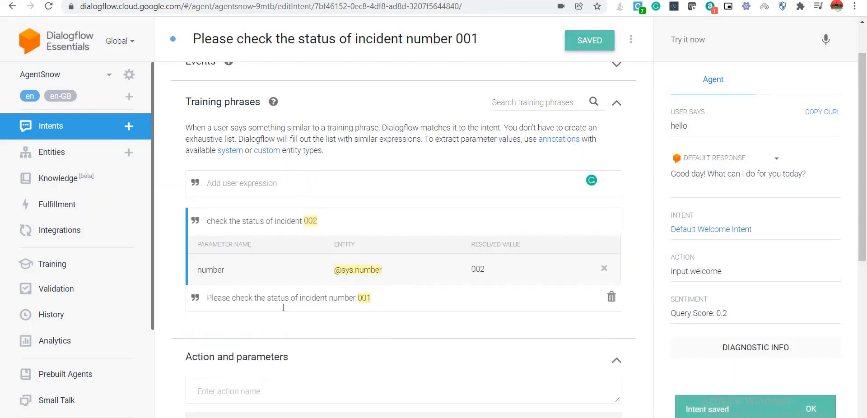
{"action": "scroll", "coordinate": [282, 307], "scroll_direction": "down", "scroll_amount": 3}
{"action": "scroll", "coordinate": [283, 307], "scroll_direction": "up", "scroll_amount": 2}
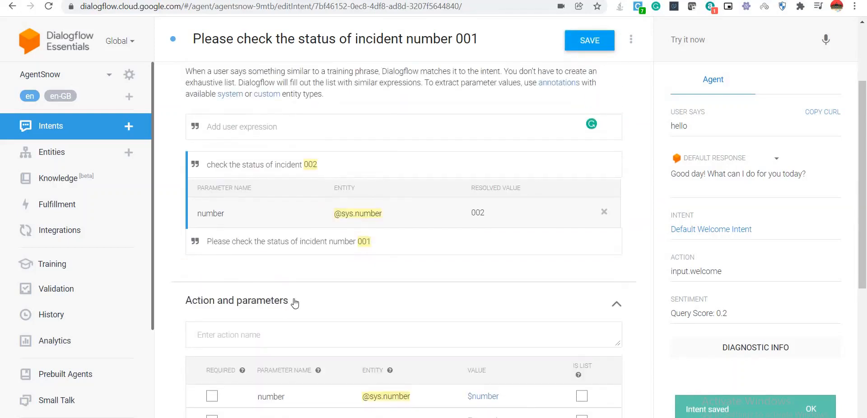
{"action": "scroll", "coordinate": [296, 294], "scroll_direction": "up", "scroll_amount": 2}
{"action": "left_click", "coordinate": [255, 238]}
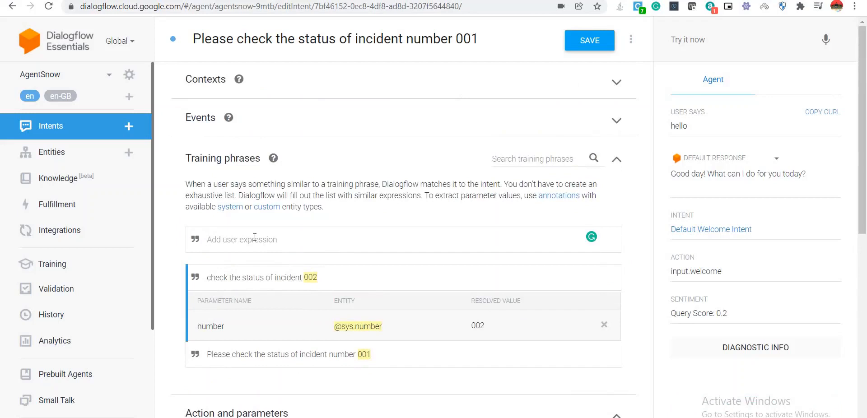
{"action": "type", "text": "what is the status of"}
{"action": "type", "text": "003"}
{"action": "double_click", "coordinate": [284, 239]}
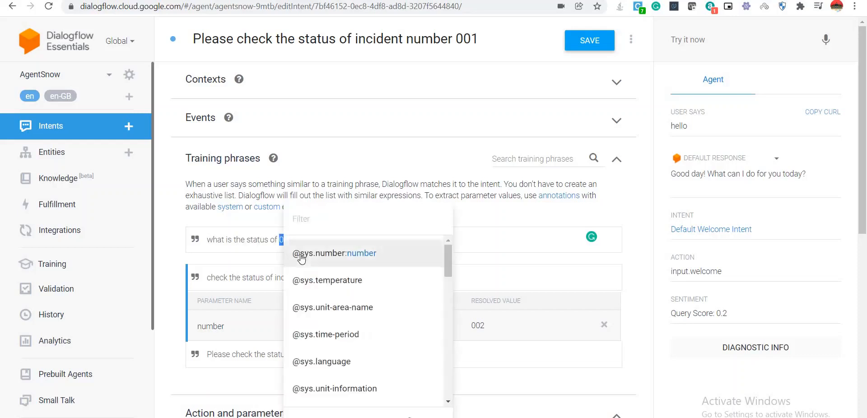
{"action": "left_click", "coordinate": [314, 222]}
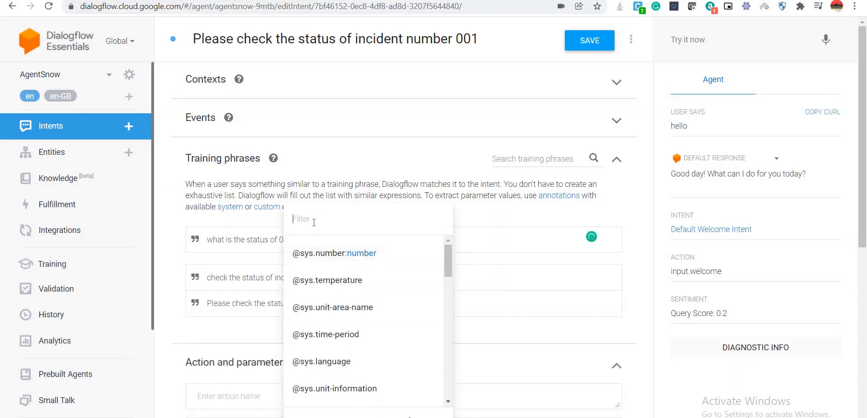
{"action": "type", "text": "@sys.number"}
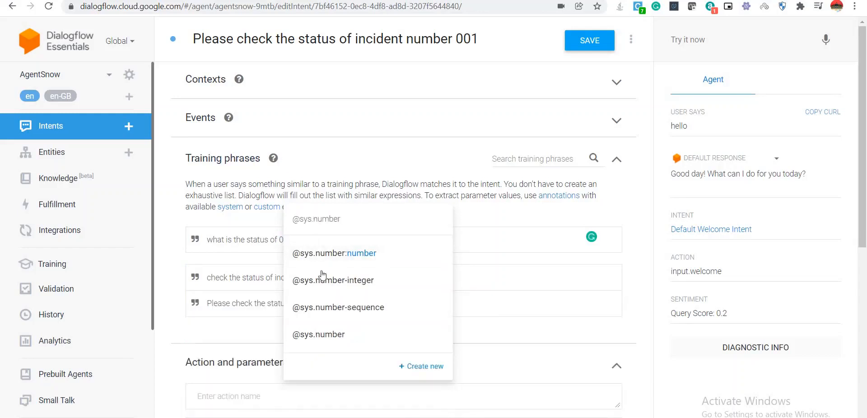
{"action": "left_click", "coordinate": [328, 337]}
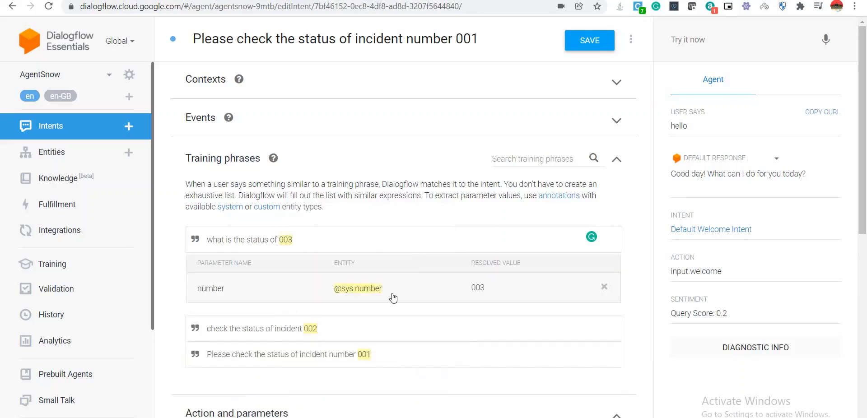
{"action": "left_click", "coordinate": [585, 40]}
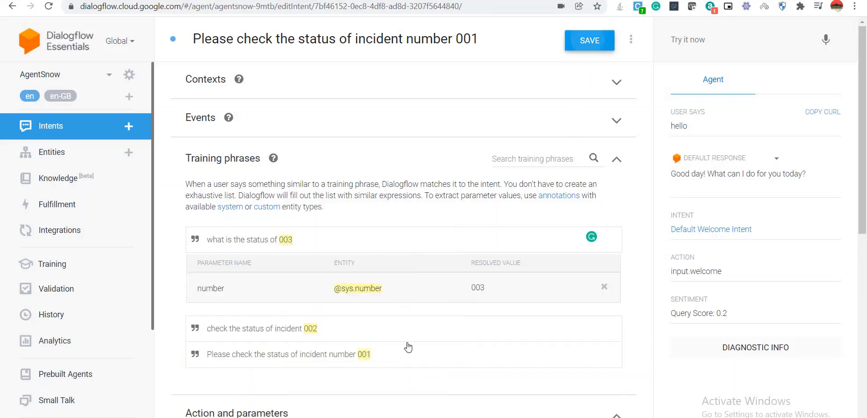
{"action": "scroll", "coordinate": [357, 348], "scroll_direction": "down", "scroll_amount": 1}
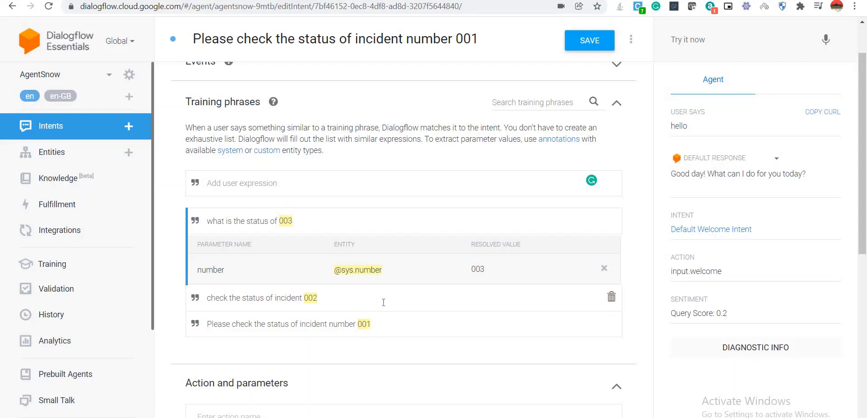
Save the intent again and expand its Fulfillment section.
{"action": "scroll", "coordinate": [383, 302], "scroll_direction": "down", "scroll_amount": 6}
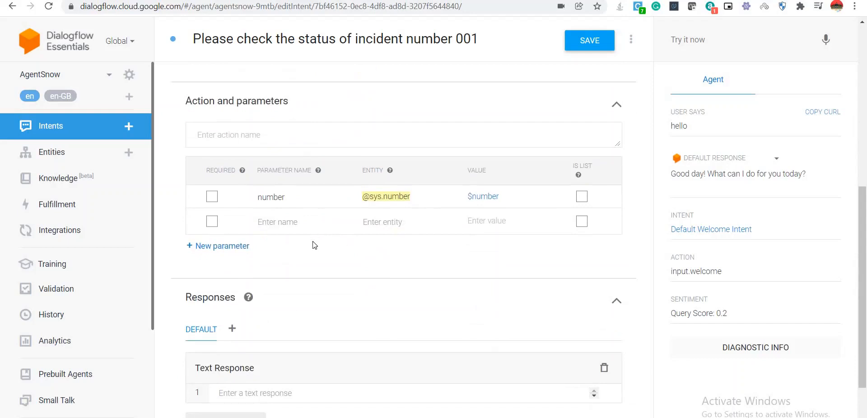
{"action": "scroll", "coordinate": [316, 262], "scroll_direction": "up", "scroll_amount": 4}
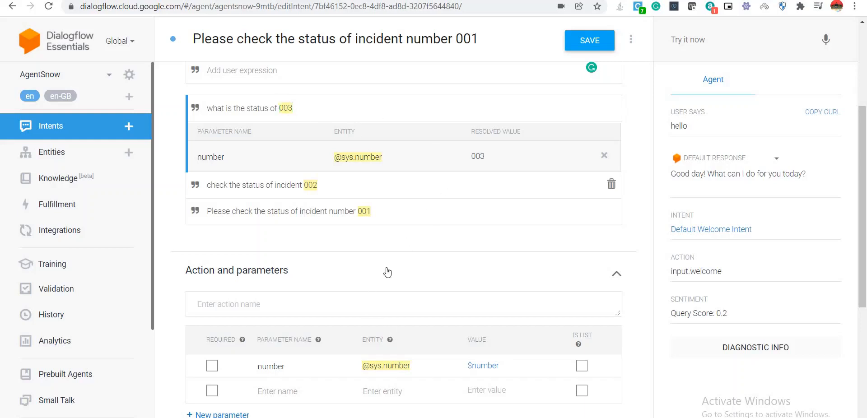
{"action": "left_click", "coordinate": [605, 47]}
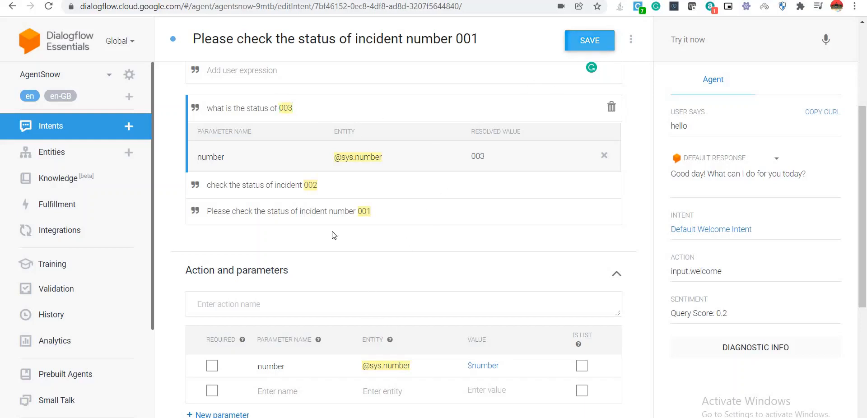
{"action": "scroll", "coordinate": [331, 242], "scroll_direction": "down", "scroll_amount": 1}
{"action": "scroll", "coordinate": [331, 242], "scroll_direction": "down", "scroll_amount": 5}
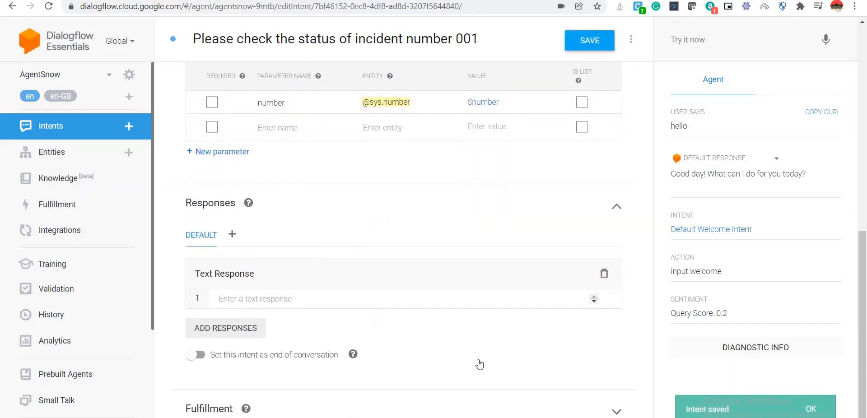
{"action": "left_click", "coordinate": [616, 411]}
{"action": "scroll", "coordinate": [439, 311], "scroll_direction": "down", "scroll_amount": 2}
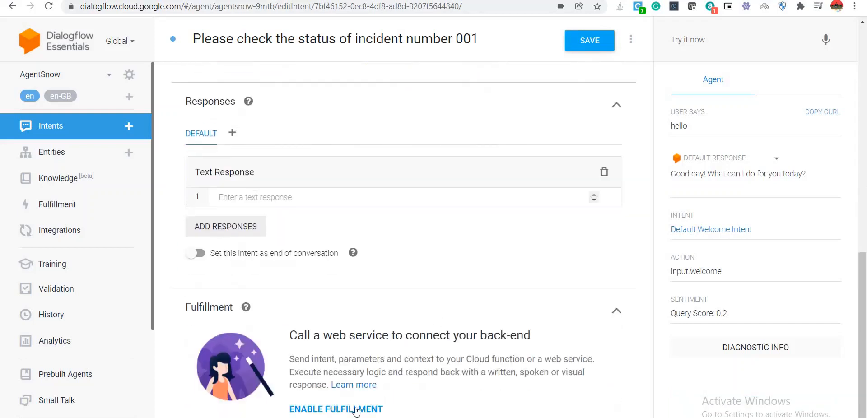
Enable fulfillment and switch on webhook calls for the intent and for slot filling.
{"action": "left_click", "coordinate": [356, 410]}
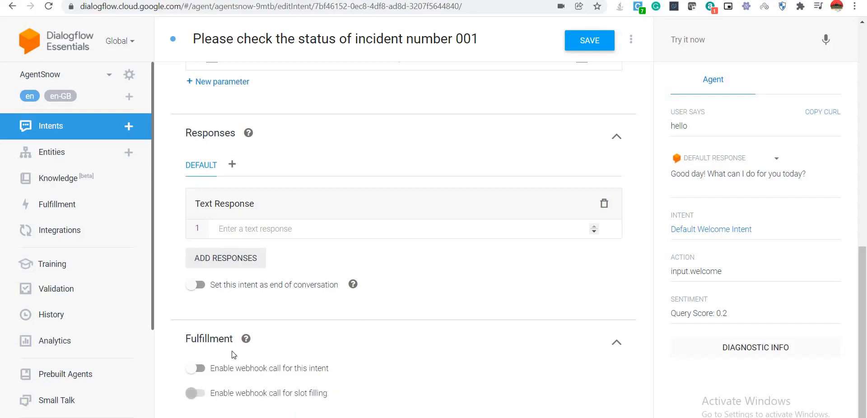
{"action": "left_click", "coordinate": [199, 368]}
{"action": "left_click", "coordinate": [200, 392]}
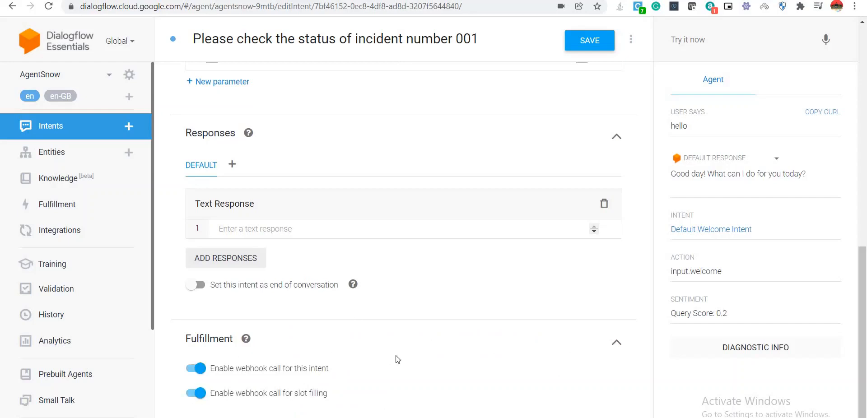
{"action": "scroll", "coordinate": [397, 359], "scroll_direction": "up", "scroll_amount": 3}
{"action": "scroll", "coordinate": [397, 359], "scroll_direction": "down", "scroll_amount": 3}
{"action": "scroll", "coordinate": [397, 359], "scroll_direction": "up", "scroll_amount": 10}
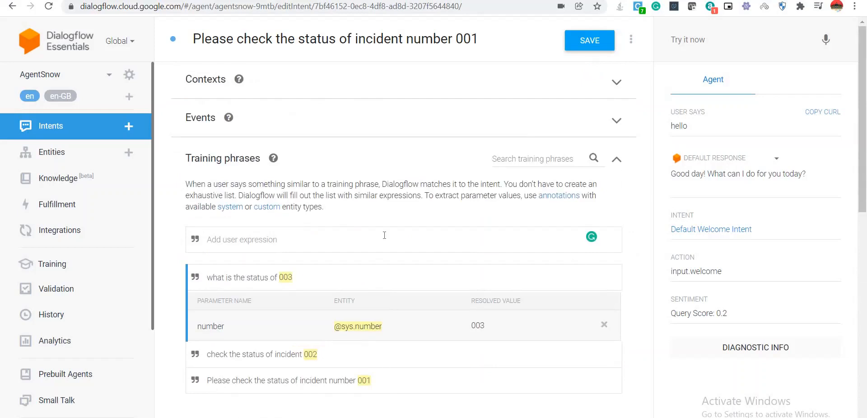
Save the intent so its webhook fulfillment settings are stored.
{"action": "left_click", "coordinate": [587, 45]}
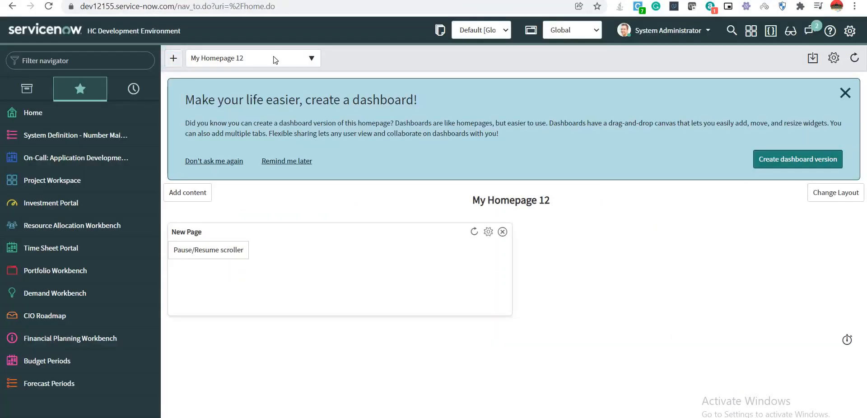
Open the Users list via sys_user.list in the Filter navigator.
{"action": "left_click", "coordinate": [67, 60]}
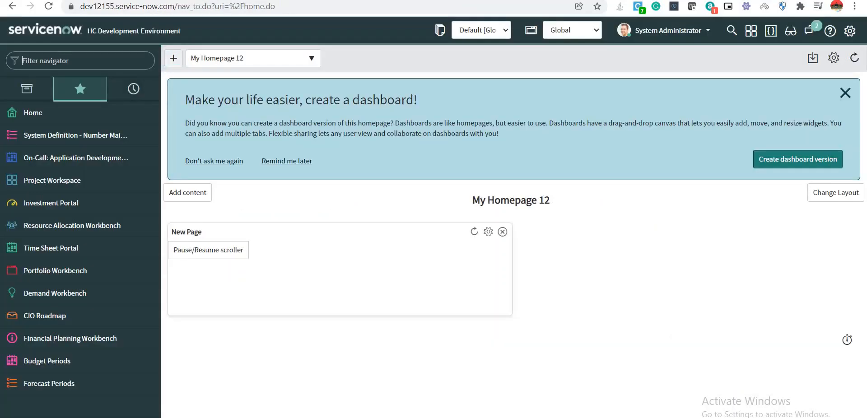
{"action": "type", "text": "script"}
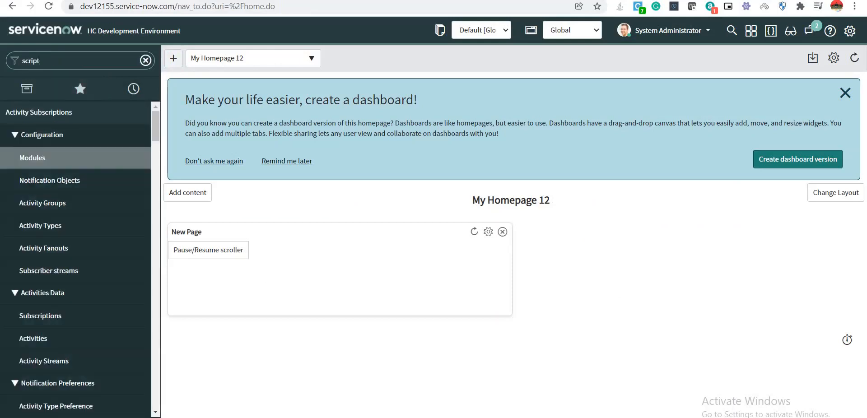
{"action": "key", "text": "BackSpace"}
{"action": "key", "text": "BackSpace"}
{"action": "key", "text": "BackSpace"}
{"action": "key", "text": "BackSpace"}
{"action": "key", "text": "BackSpace"}
{"action": "key", "text": "BackSpace"}
{"action": "type", "text": "s"}
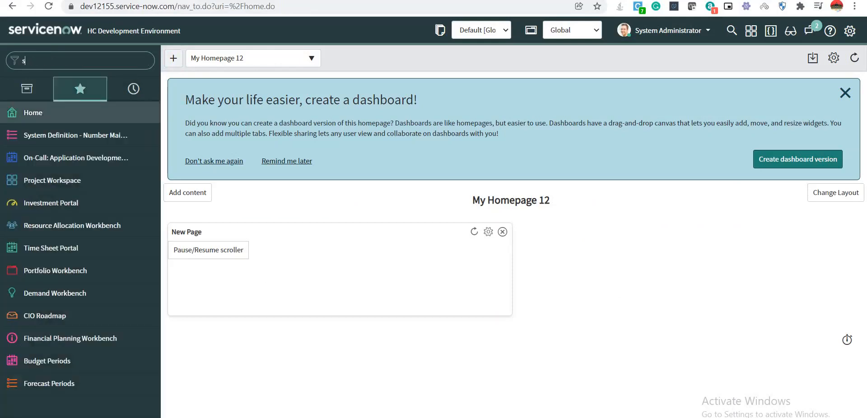
{"action": "type", "text": "ys_user"}
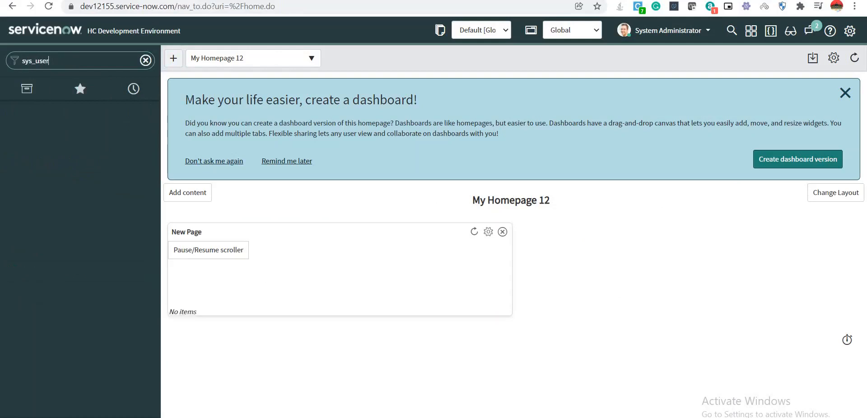
{"action": "type", "text": ".list"}
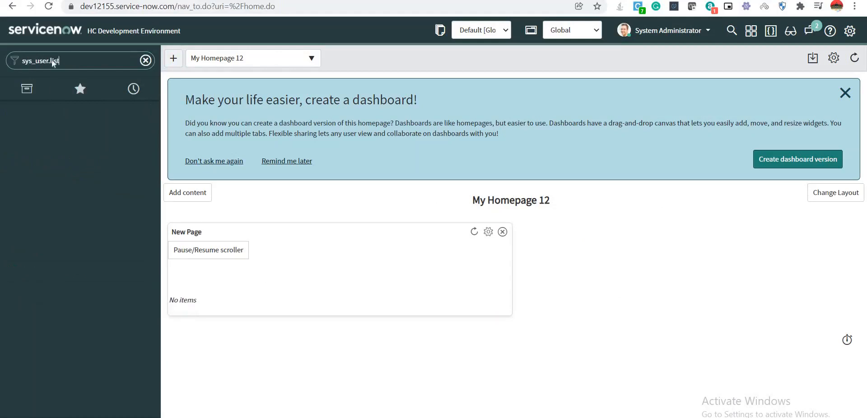
{"action": "key", "text": "Return"}
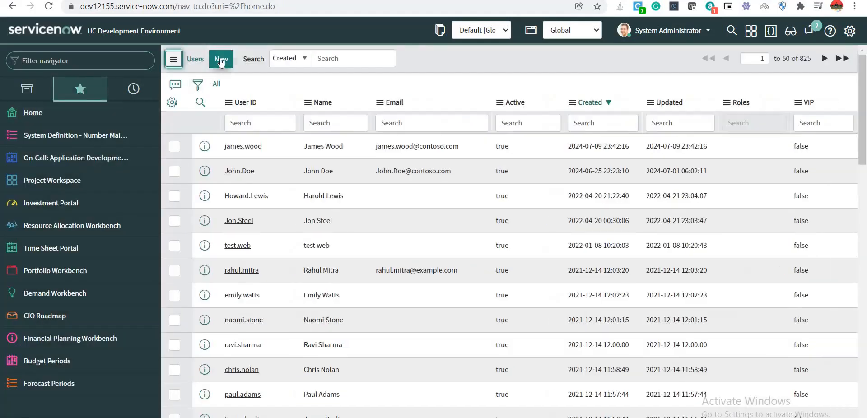
Create a web-service-access-only user for the AgentSnow Dialogflow agent with its ID and names.
{"action": "left_click", "coordinate": [221, 59]}
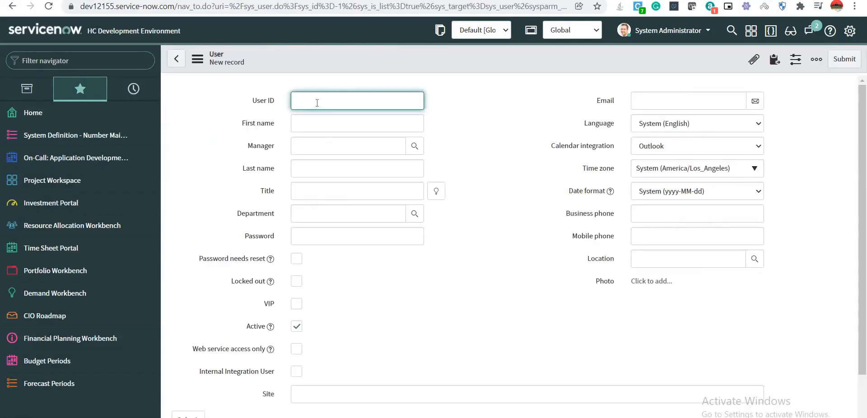
{"action": "type", "text": "dialog.agentsnow"}
{"action": "left_click", "coordinate": [335, 124]}
{"action": "type", "text": "dialog"}
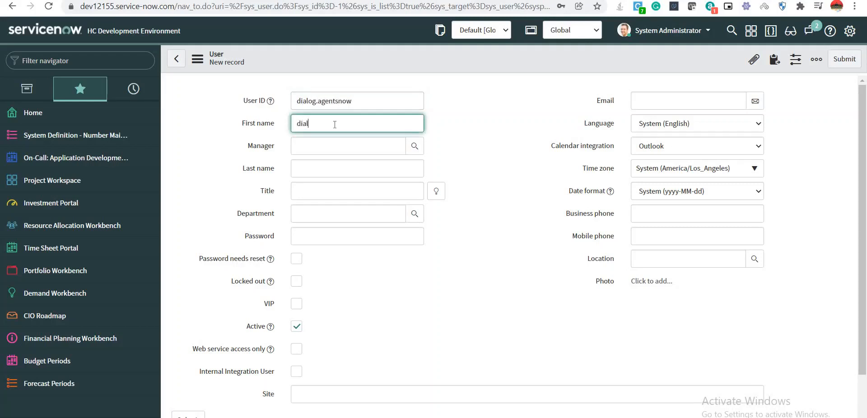
{"action": "left_click", "coordinate": [336, 164]}
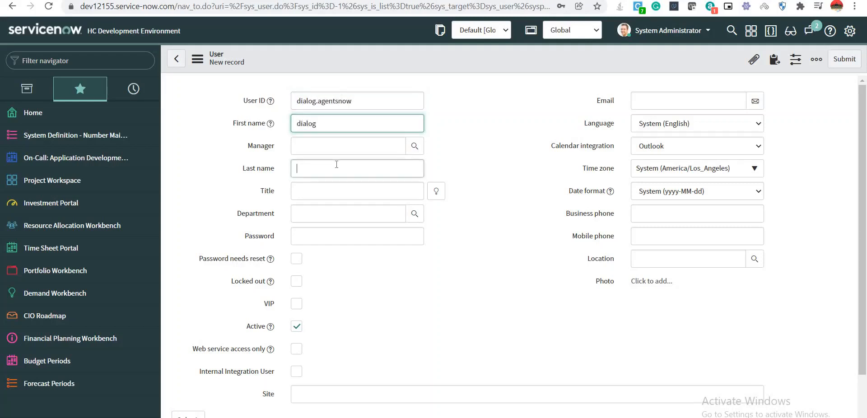
{"action": "type", "text": "agentsnow"}
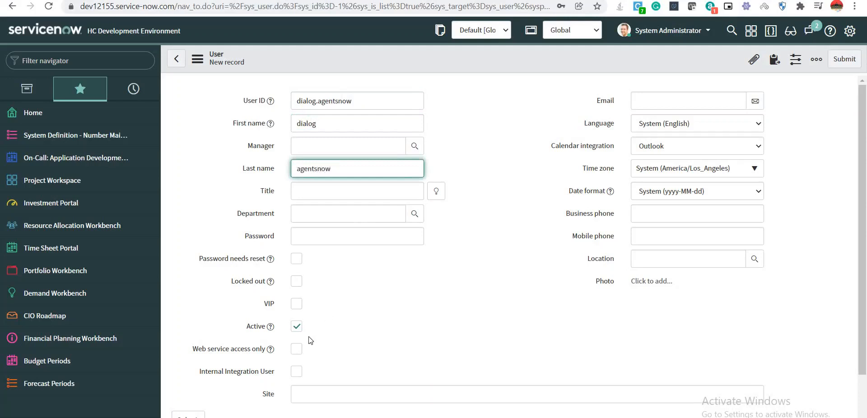
{"action": "left_click", "coordinate": [297, 349]}
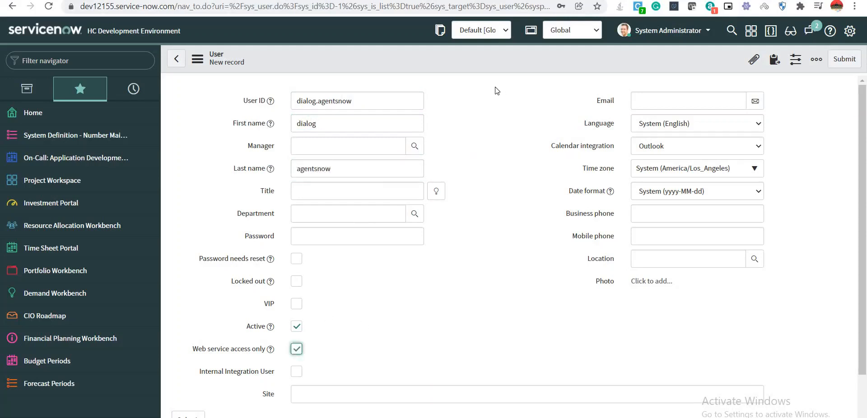
{"action": "left_click", "coordinate": [840, 60]}
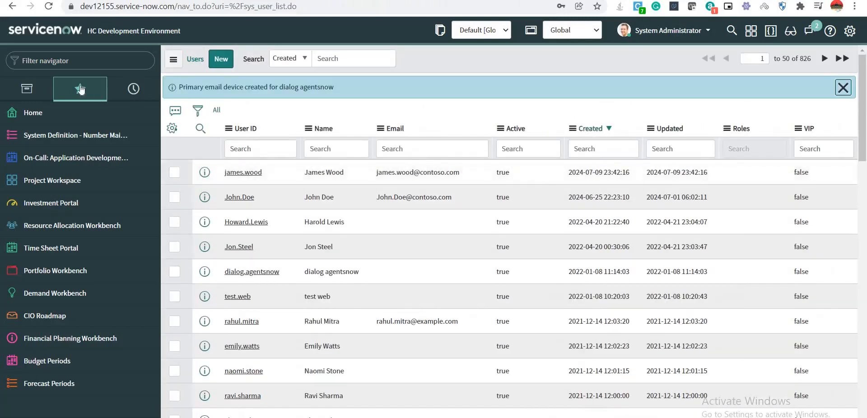
Filter the Users list by User ID '*agent' to find the dialog agent user.
{"action": "left_click", "coordinate": [58, 60]}
{"action": "type", "text": "sc"}
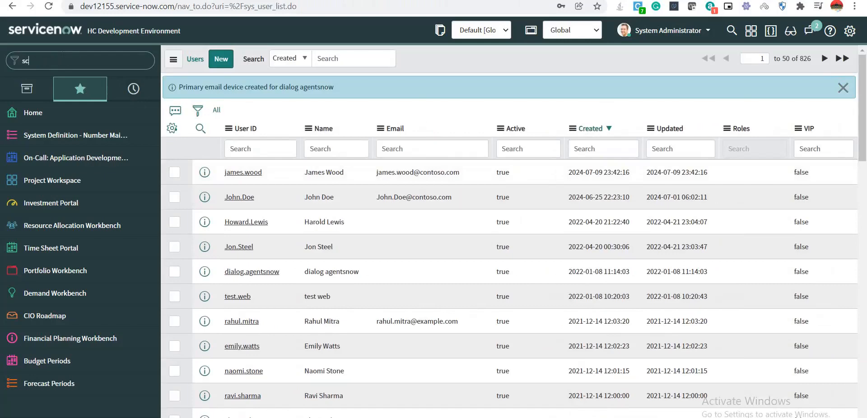
{"action": "type", "text": "ripted"}
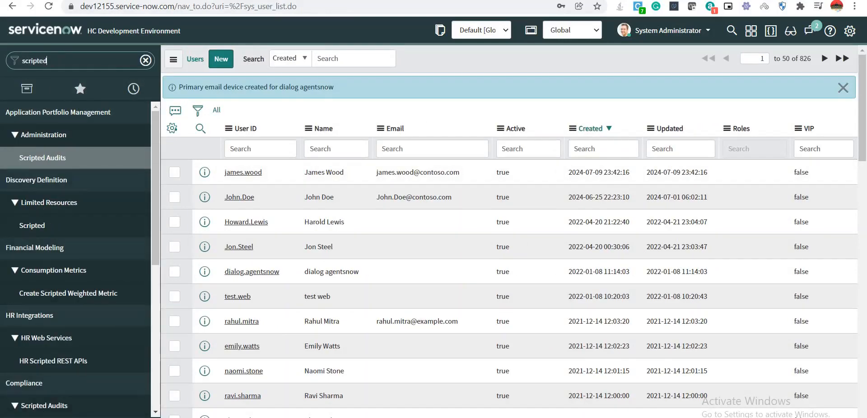
{"action": "key", "text": "ctrl+a"}
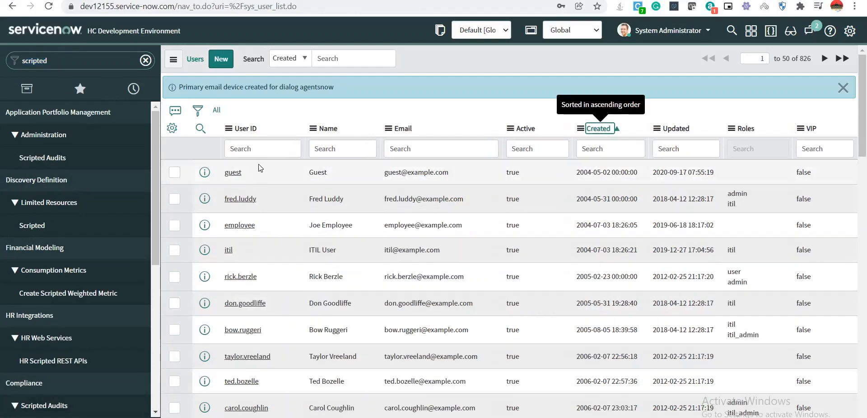
{"action": "left_click", "coordinate": [260, 153]}
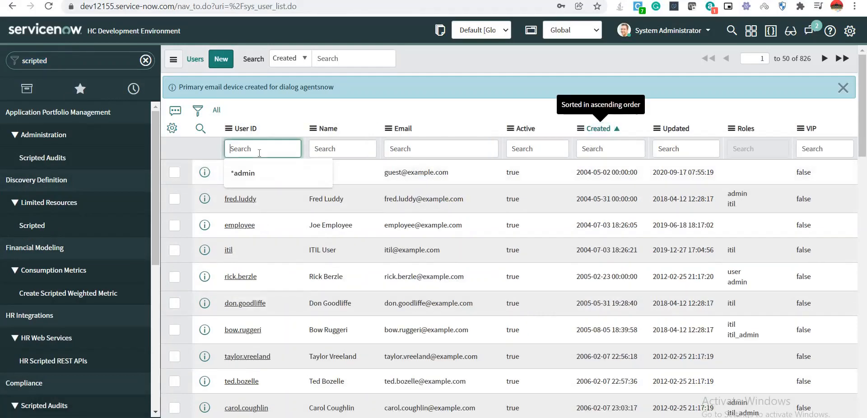
{"action": "type", "text": "*"}
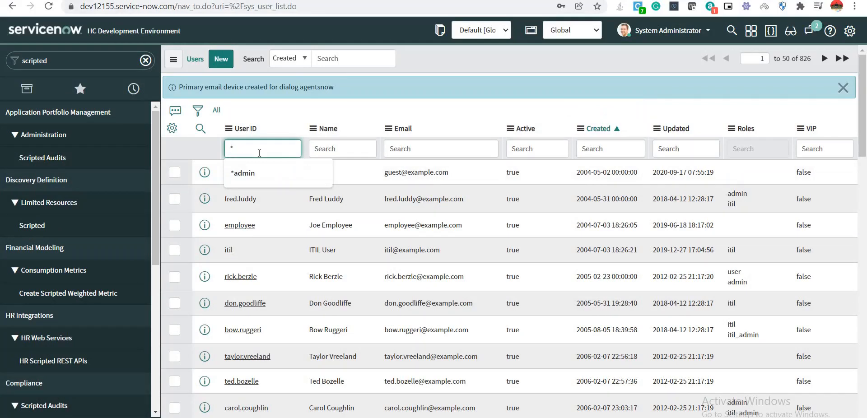
{"action": "type", "text": "agent"}
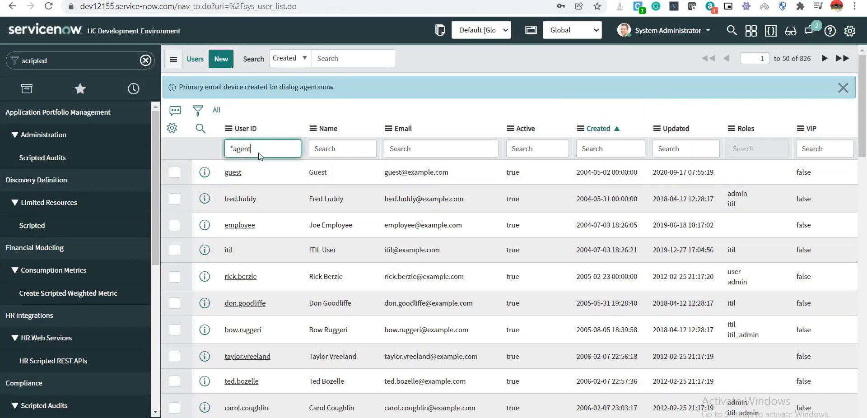
{"action": "key", "text": "Return"}
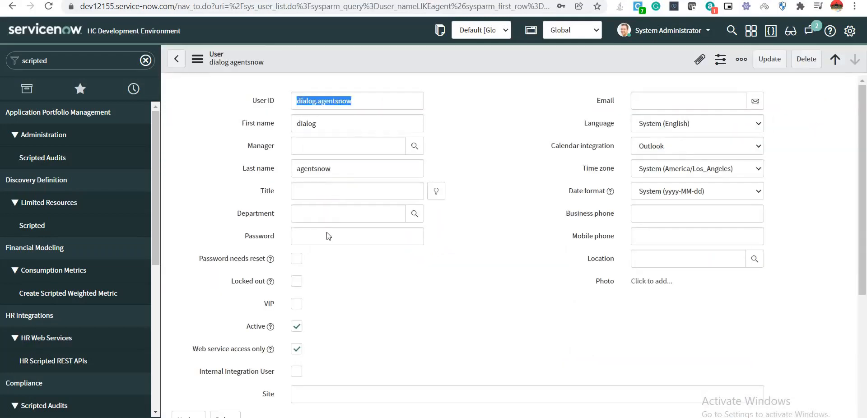
Enter a new password for the dialog agent user and update the record.
{"action": "left_click", "coordinate": [318, 237]}
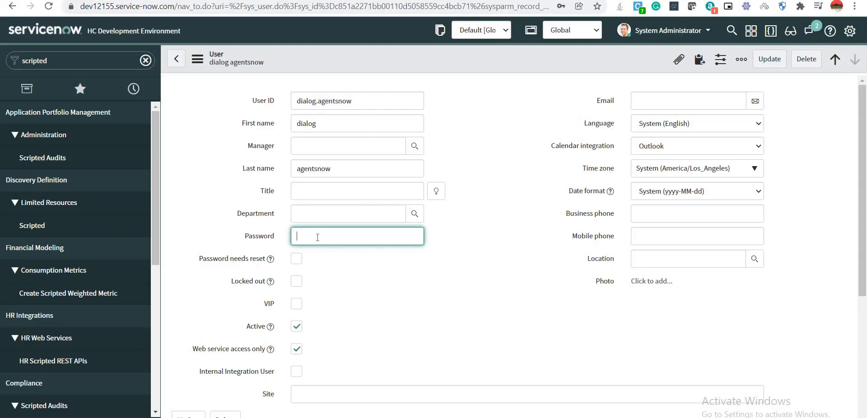
{"action": "type", "text": "••••••••••"}
{"action": "left_click", "coordinate": [770, 60]}
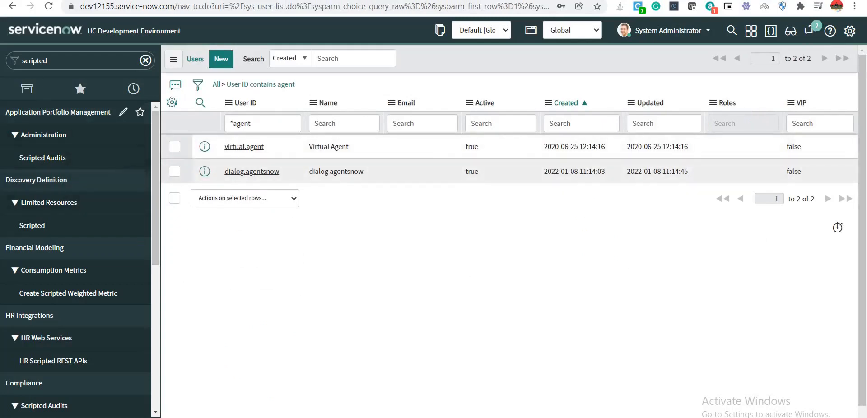
Open the Scripted REST APIs list from the navigator's 'scripted rest' filter.
{"action": "left_click", "coordinate": [47, 61]}
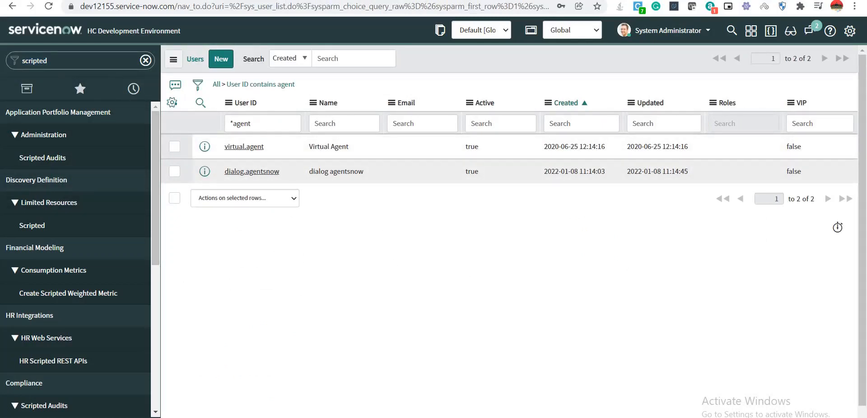
{"action": "type", "text": "rest"}
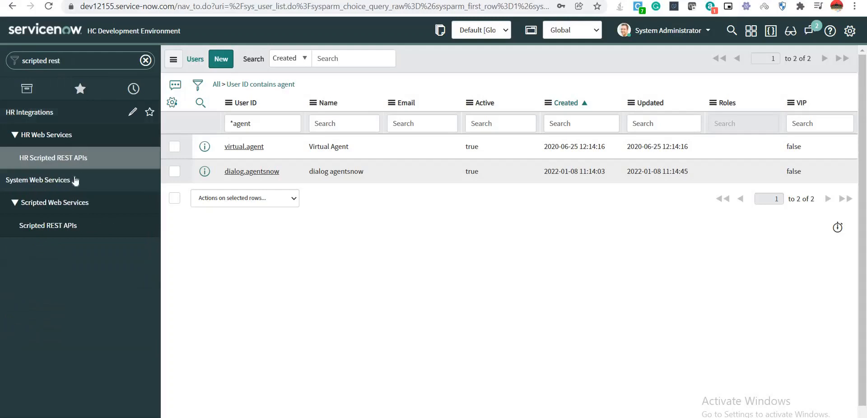
{"action": "left_click", "coordinate": [50, 226]}
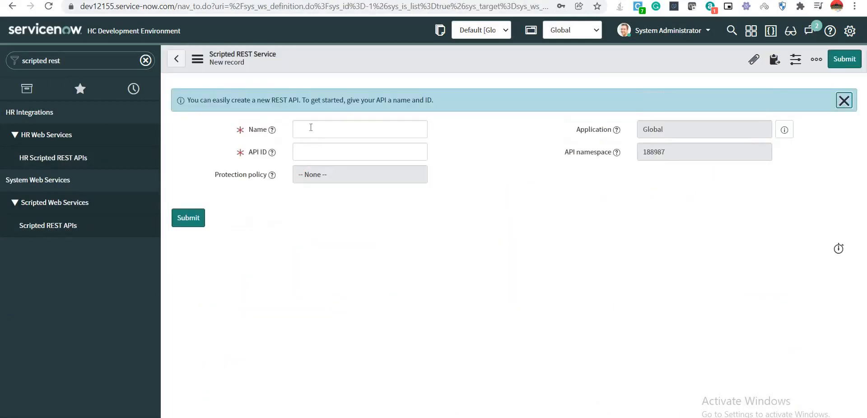
Create the 'dialog agent snow' REST service with API ID dialog_agent_snow and save it.
{"action": "left_click", "coordinate": [311, 127]}
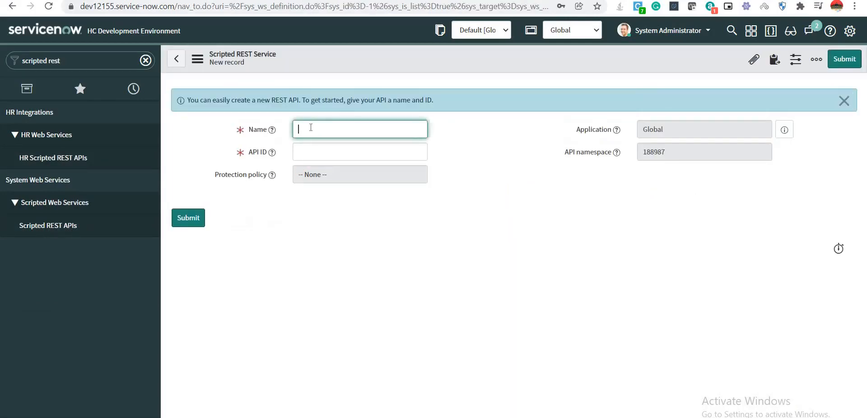
{"action": "type", "text": "dialog agent snow"}
{"action": "left_click", "coordinate": [485, 167]}
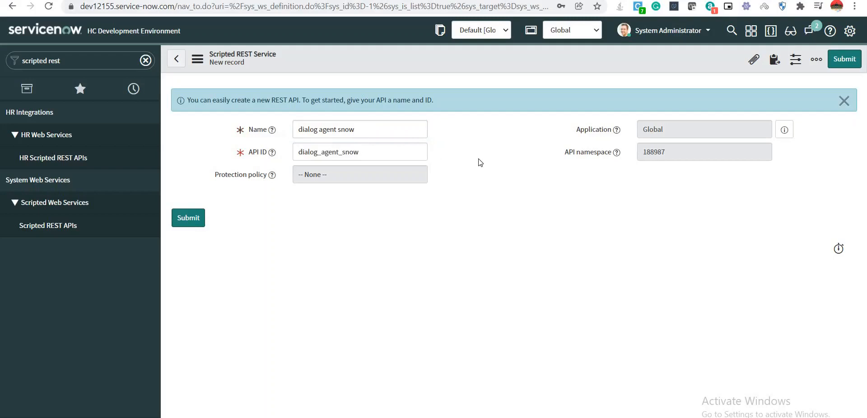
{"action": "right_click", "coordinate": [435, 61]}
{"action": "left_click", "coordinate": [464, 62]}
{"action": "right_click", "coordinate": [464, 62]}
{"action": "left_click", "coordinate": [477, 72]}
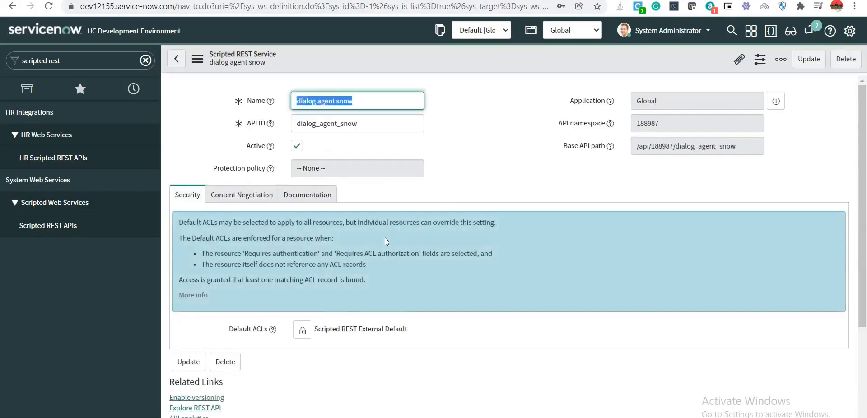
{"action": "scroll", "coordinate": [385, 237], "scroll_direction": "down", "scroll_amount": 5}
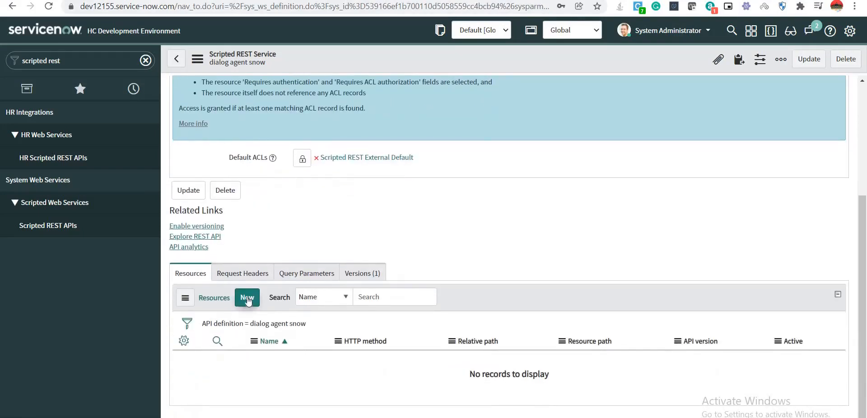
{"action": "scroll", "coordinate": [411, 219], "scroll_direction": "up", "scroll_amount": 4}
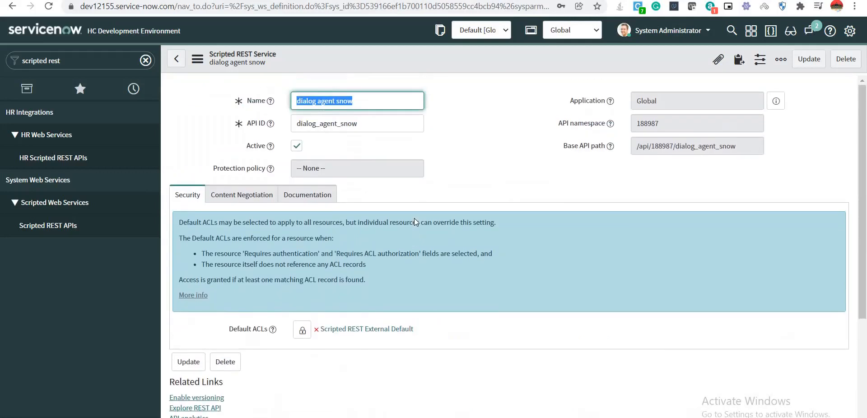
{"action": "scroll", "coordinate": [415, 218], "scroll_direction": "down", "scroll_amount": 4}
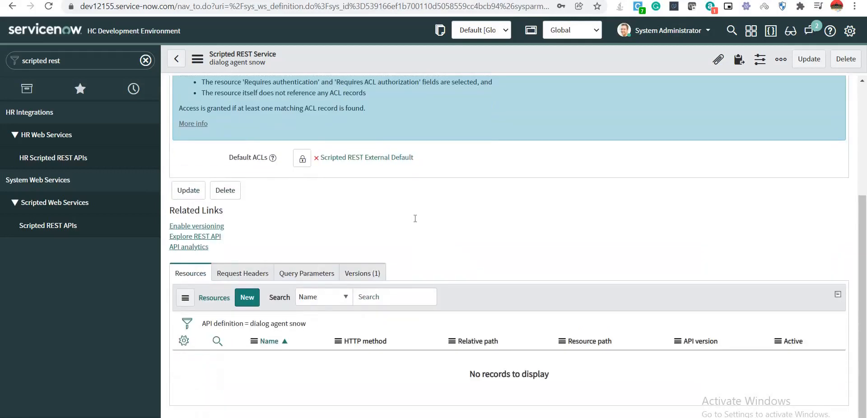
Add a new resource named 'ticket response' and delete the script's placeholder comment.
{"action": "left_click", "coordinate": [249, 299]}
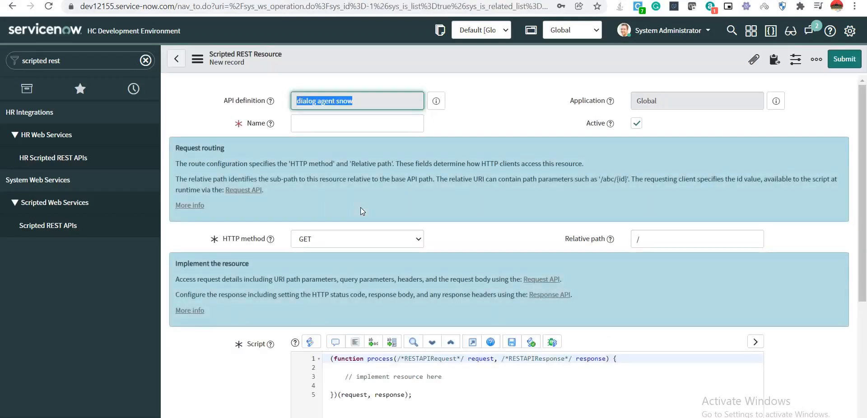
{"action": "left_click", "coordinate": [332, 124]}
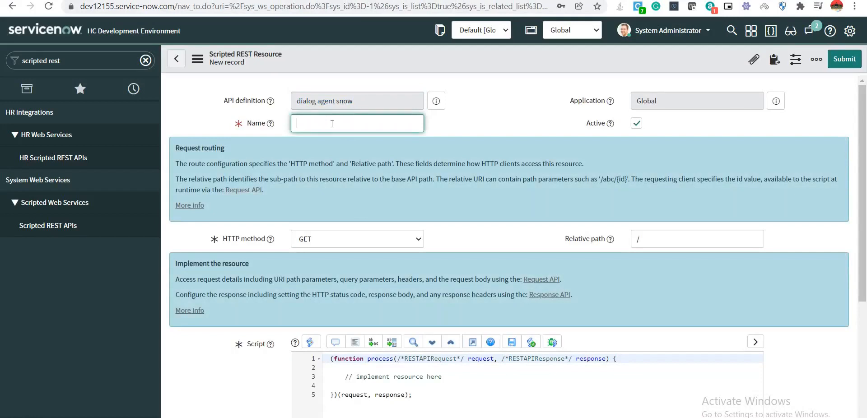
{"action": "type", "text": "ticet"}
{"action": "key", "text": "BackSpace"}
{"action": "key", "text": "BackSpace"}
{"action": "type", "text": "ket response"}
{"action": "scroll", "coordinate": [349, 210], "scroll_direction": "down", "scroll_amount": 4}
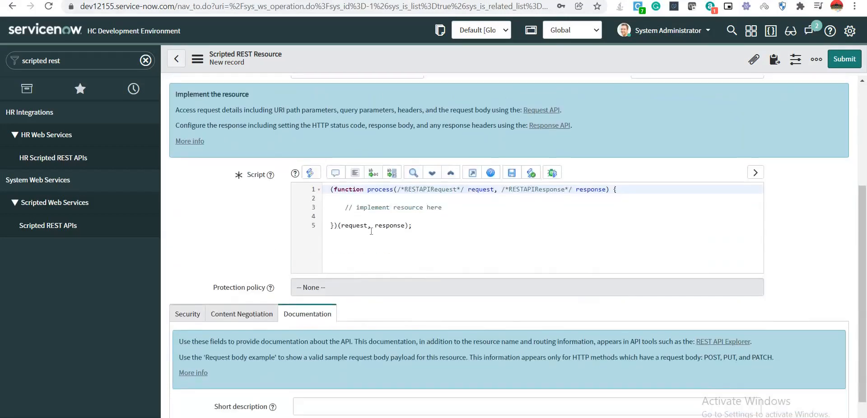
{"action": "left_click_drag", "start_coordinate": [345, 208], "coordinate": [445, 208]}
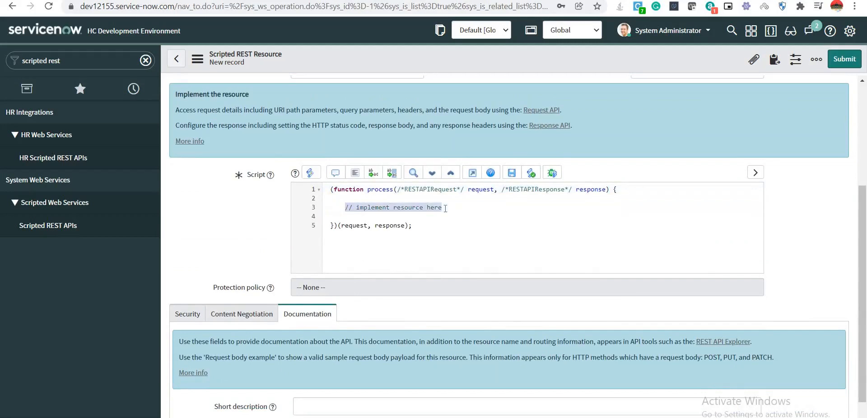
{"action": "key", "text": "BackSpace"}
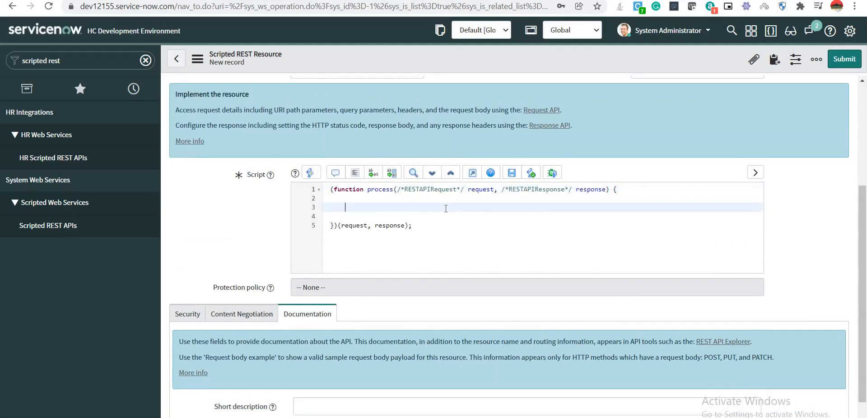
{"action": "scroll", "coordinate": [445, 207], "scroll_direction": "up", "scroll_amount": 3}
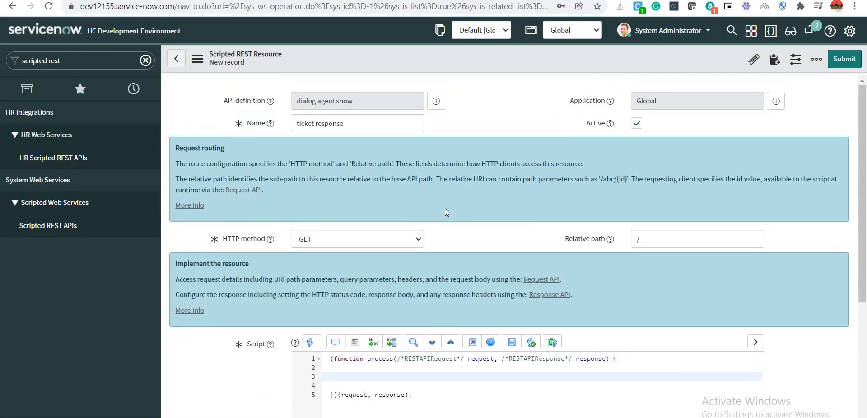
{"action": "scroll", "coordinate": [446, 212], "scroll_direction": "down", "scroll_amount": 1}
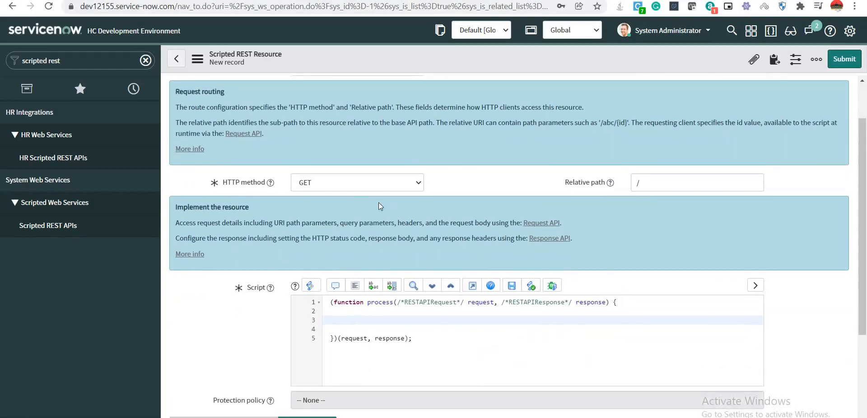
Set the resource's HTTP method to POST and save the record.
{"action": "left_click", "coordinate": [341, 183]}
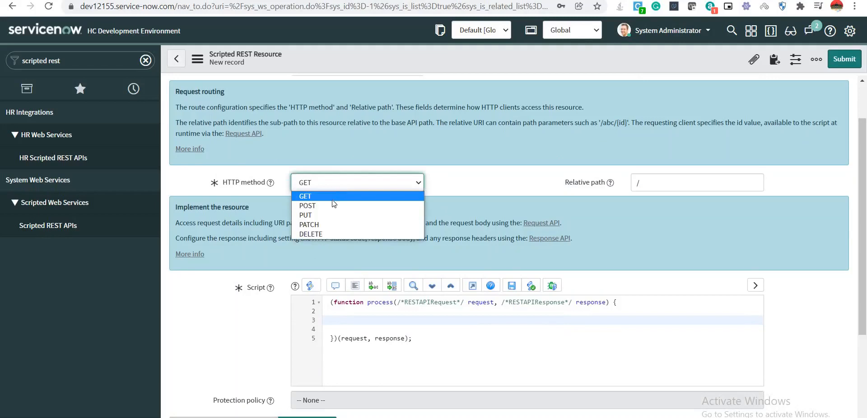
{"action": "left_click", "coordinate": [356, 198]}
{"action": "left_click", "coordinate": [459, 185]}
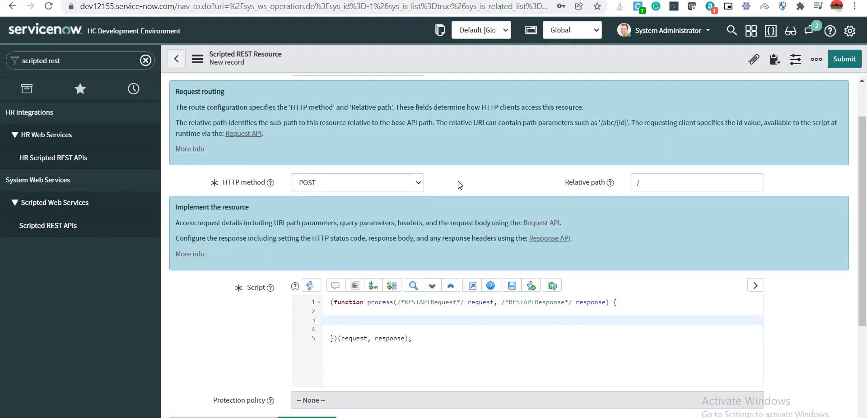
{"action": "right_click", "coordinate": [446, 53]}
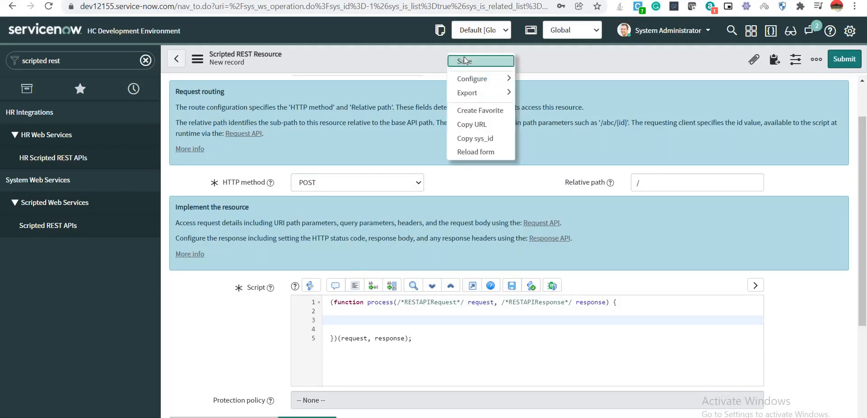
{"action": "left_click", "coordinate": [469, 60]}
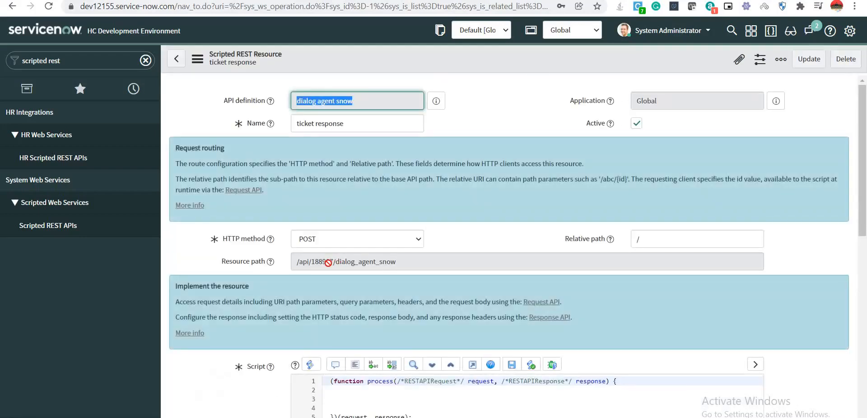
Select the resource path and the instance address, then return to the Dialogflow tab.
{"action": "left_click_drag", "start_coordinate": [412, 263], "coordinate": [297, 262]}
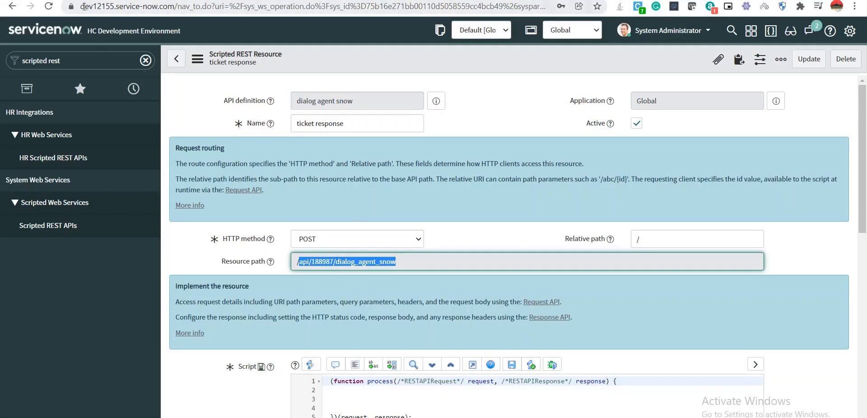
{"action": "left_click_drag", "start_coordinate": [80, 6], "coordinate": [177, 7]}
{"action": "key", "text": "ctrl+c"}
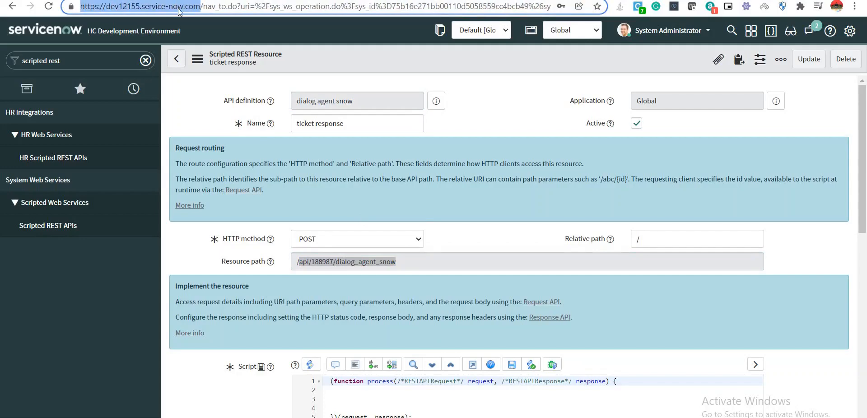
{"action": "key", "text": "ctrl+Tab"}
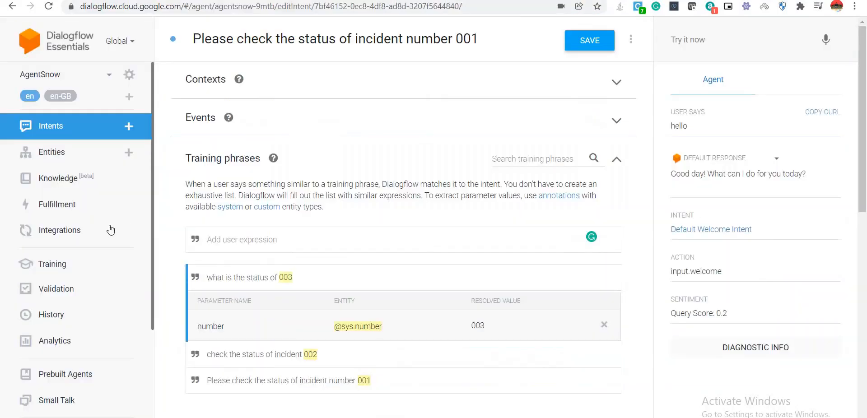
Enable the fulfillment webhook with the ServiceNow instance address plus resource path as URL.
{"action": "left_click", "coordinate": [63, 208]}
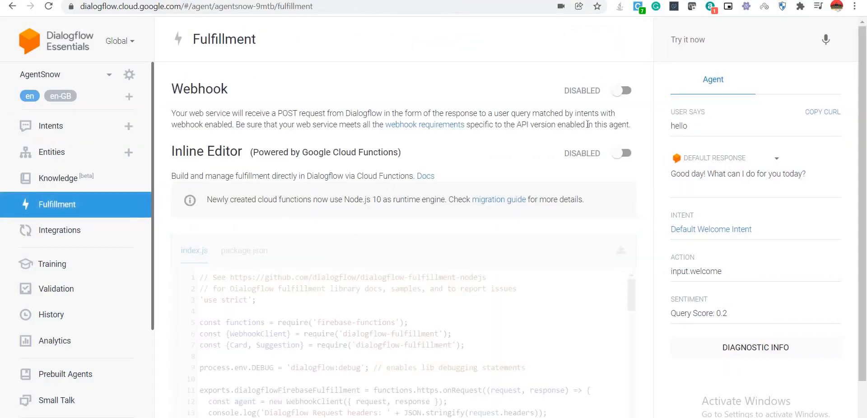
{"action": "left_click", "coordinate": [624, 91]}
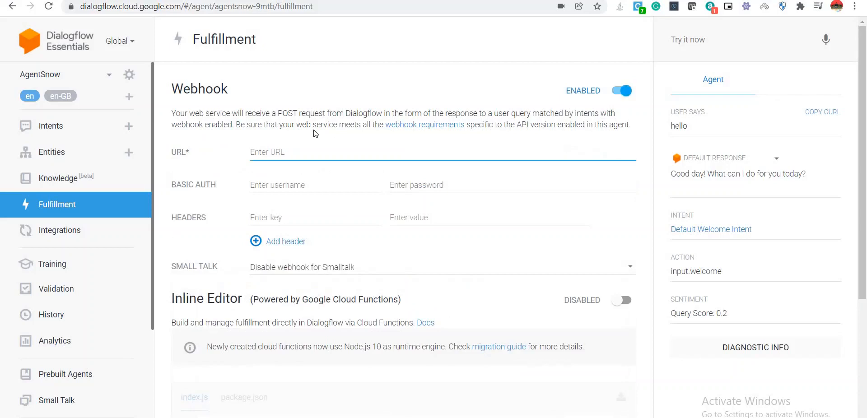
{"action": "key", "text": "ctrl+v"}
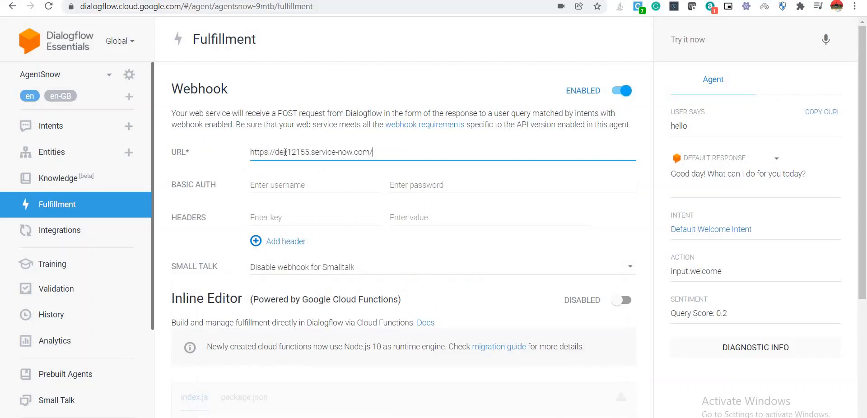
{"action": "key", "text": "alt+Tab"}
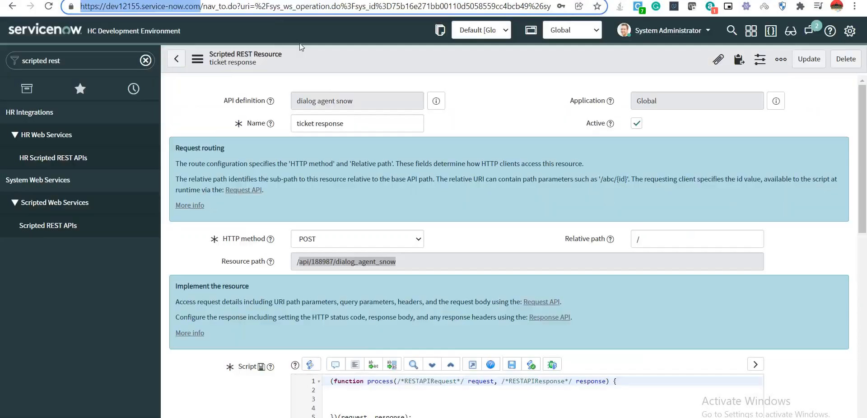
{"action": "right_click", "coordinate": [376, 262]}
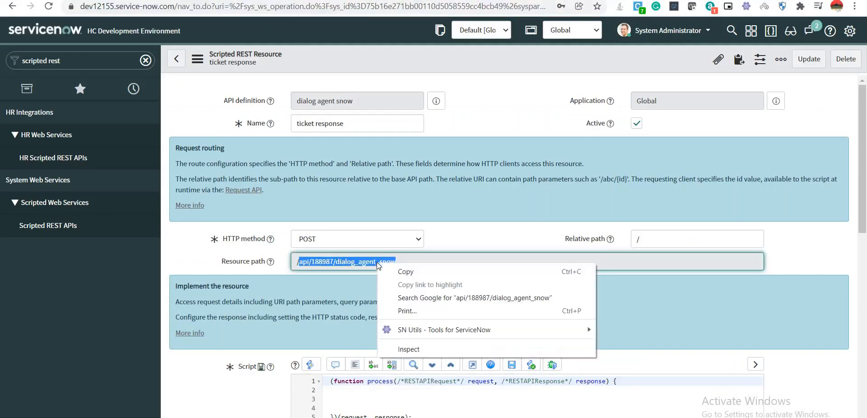
{"action": "left_click", "coordinate": [389, 272]}
{"action": "key", "text": "alt+Tab"}
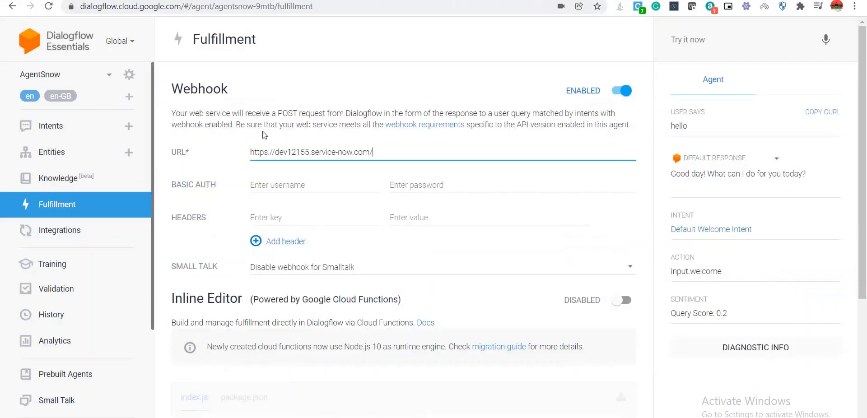
{"action": "key", "text": "ctrl+v"}
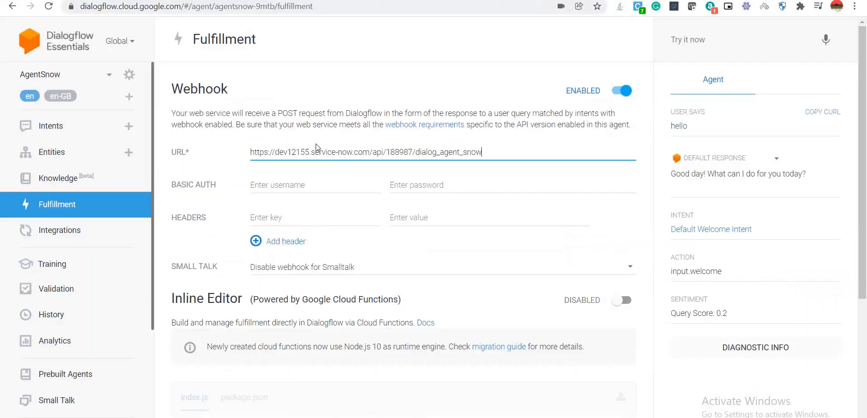
Enter the integration user's Basic Auth username and password.
{"action": "left_click", "coordinate": [307, 186]}
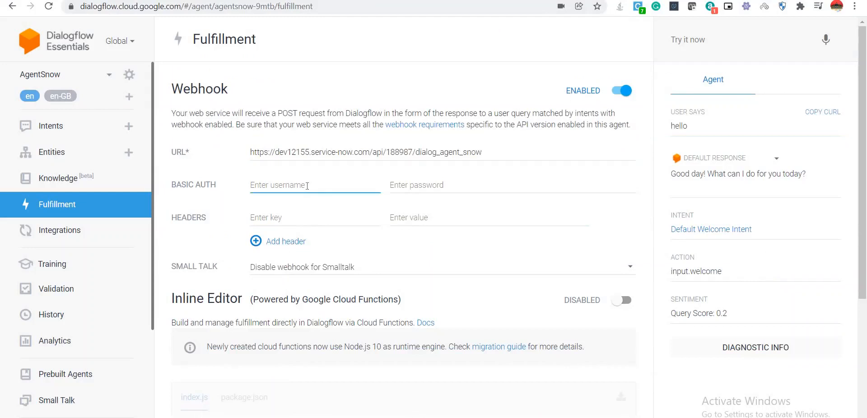
{"action": "type", "text": "dialog.agentsnow"}
{"action": "left_click", "coordinate": [438, 185]}
{"action": "type", "text": "a"}
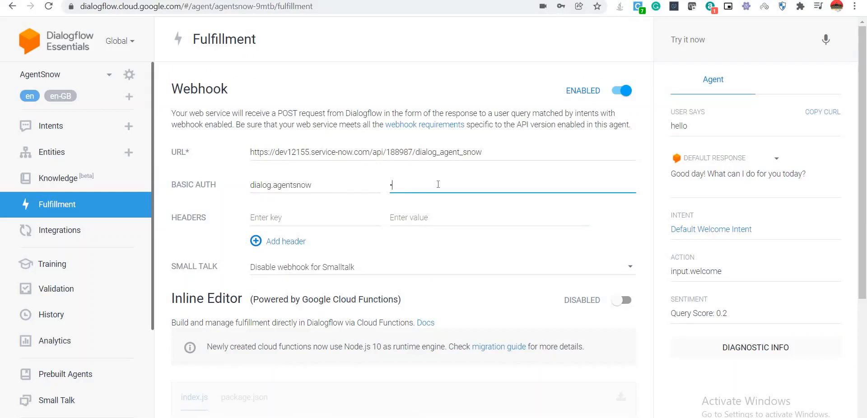
{"action": "type", "text": "dmin12345"}
Add header Content-type: application/json and save the webhook settings.
{"action": "left_click", "coordinate": [278, 244]}
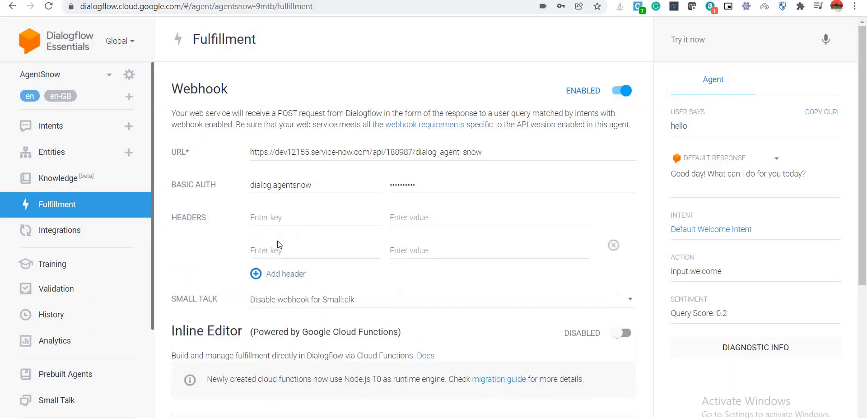
{"action": "left_click", "coordinate": [276, 218]}
{"action": "type", "text": "Content"}
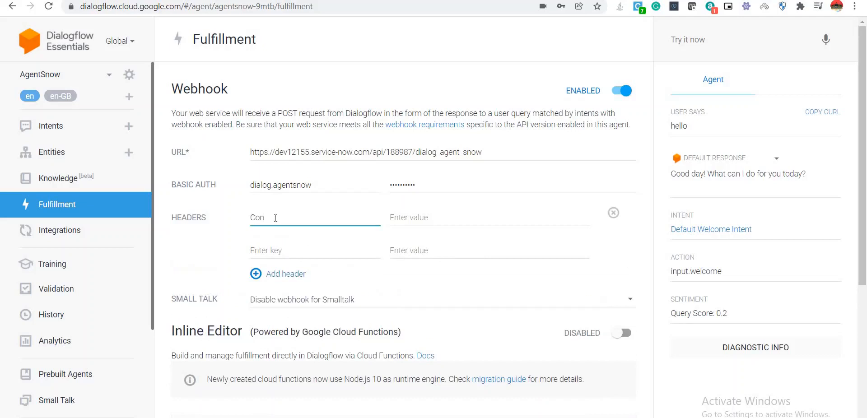
{"action": "type", "text": "-type"}
{"action": "left_click", "coordinate": [410, 219]}
{"action": "type", "text": "a"}
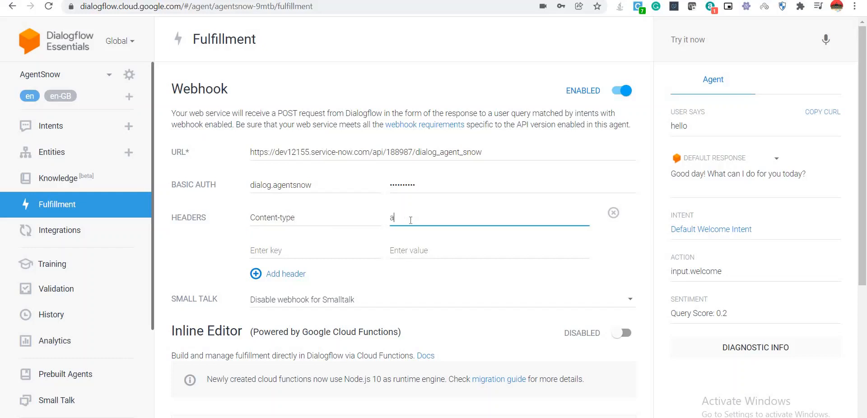
{"action": "type", "text": "pplicaton"}
{"action": "double_click", "coordinate": [410, 220]}
{"action": "left_click", "coordinate": [470, 221]}
{"action": "key", "text": "Left"}
{"action": "key", "text": "Left"}
{"action": "type", "text": "ion/json"}
{"action": "scroll", "coordinate": [399, 231], "scroll_direction": "down", "scroll_amount": 3}
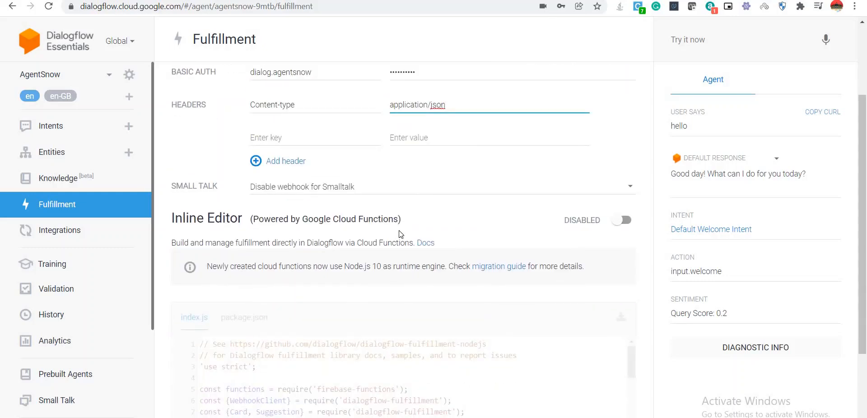
{"action": "scroll", "coordinate": [399, 232], "scroll_direction": "down", "scroll_amount": 2}
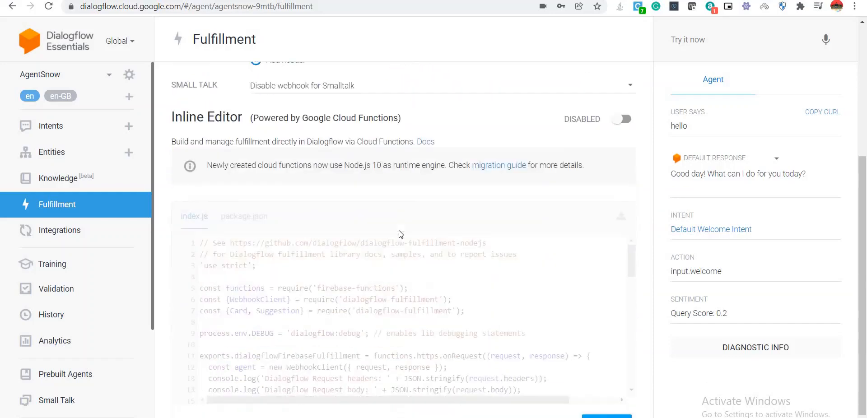
{"action": "scroll", "coordinate": [400, 231], "scroll_direction": "up", "scroll_amount": 3}
{"action": "scroll", "coordinate": [399, 231], "scroll_direction": "down", "scroll_amount": 2}
{"action": "scroll", "coordinate": [399, 234], "scroll_direction": "down", "scroll_amount": 2}
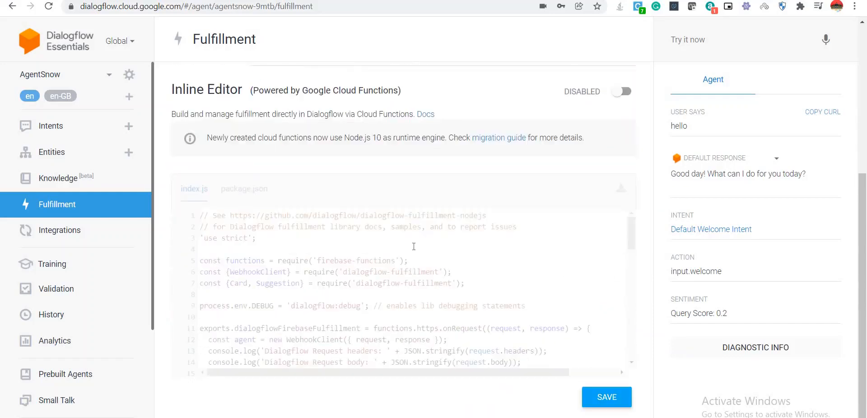
{"action": "left_click", "coordinate": [605, 398]}
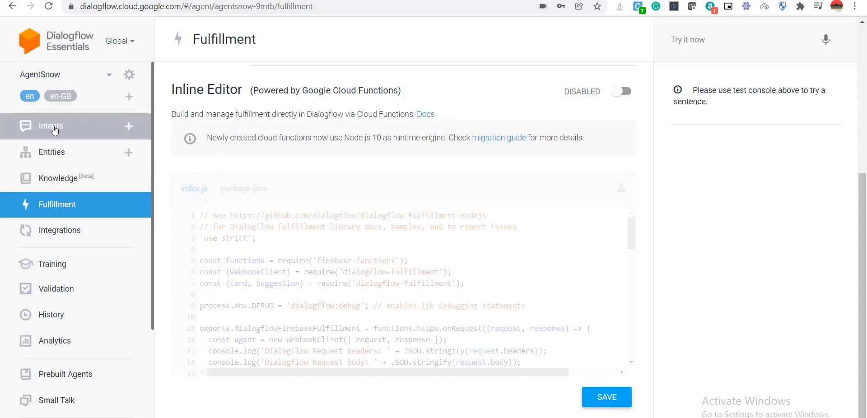
Rename the incident status intent to 'ticket status check', save it, and type test query 'what is the status of'.
{"action": "left_click", "coordinate": [54, 130]}
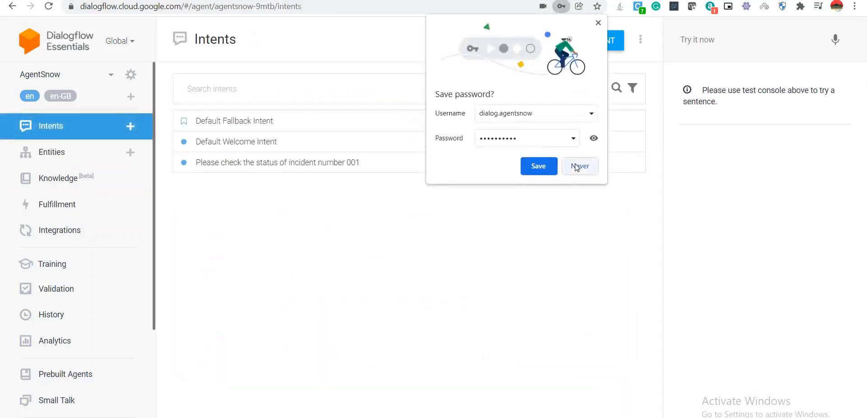
{"action": "left_click", "coordinate": [575, 163]}
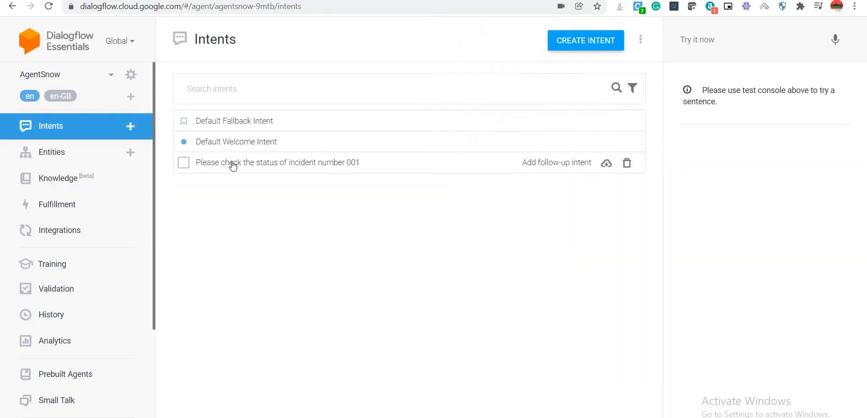
{"action": "left_click", "coordinate": [232, 163]}
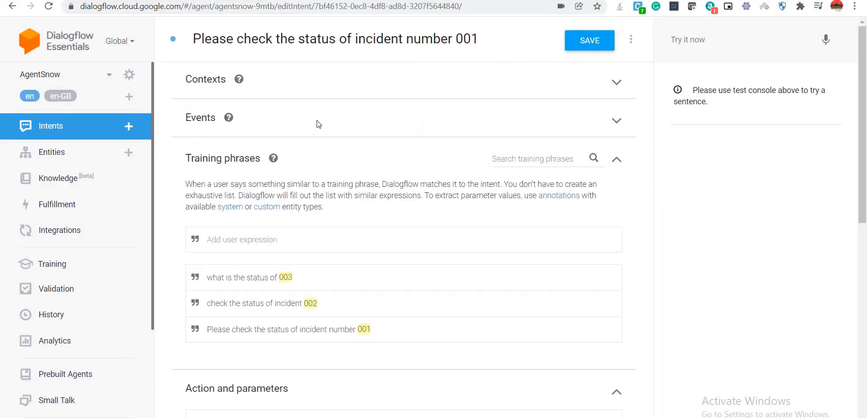
{"action": "left_click", "coordinate": [492, 38]}
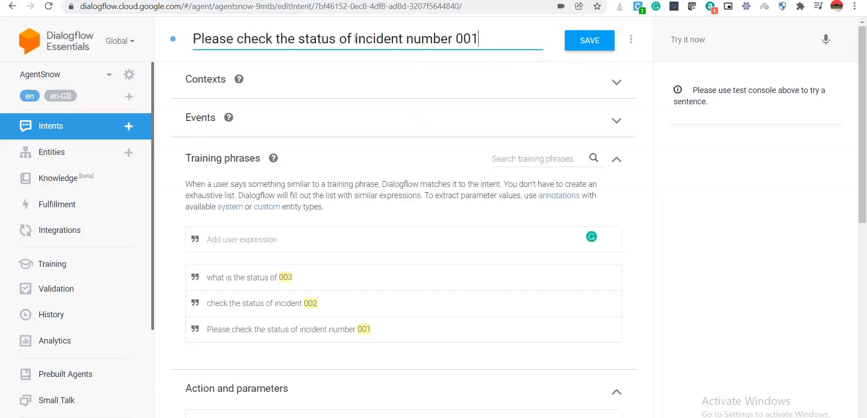
{"action": "left_click_drag", "start_coordinate": [355, 38], "coordinate": [194, 36]}
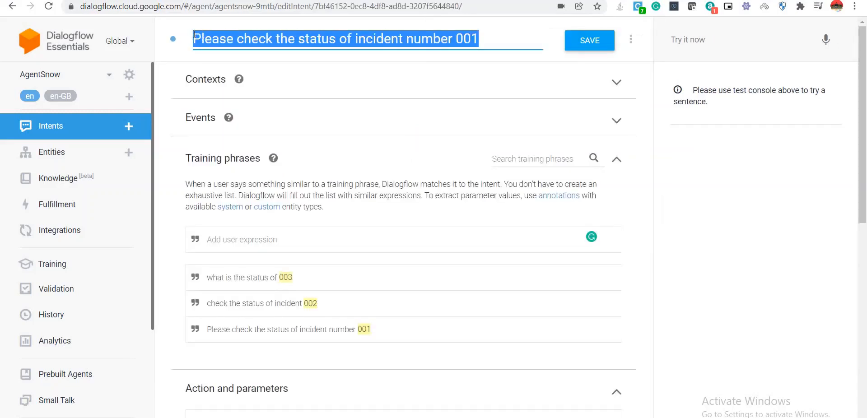
{"action": "type", "text": "ticket"}
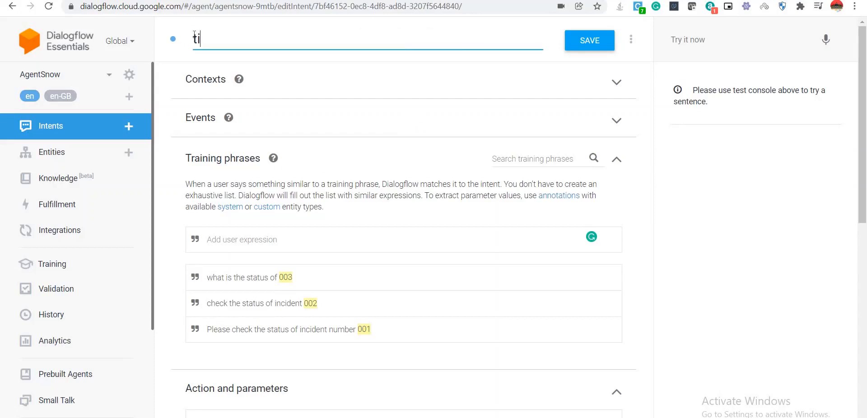
{"action": "type", "text": "status check"}
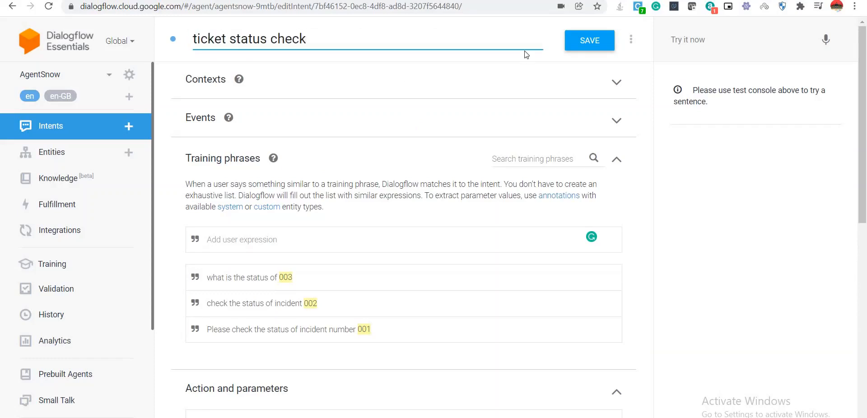
{"action": "left_click", "coordinate": [589, 46]}
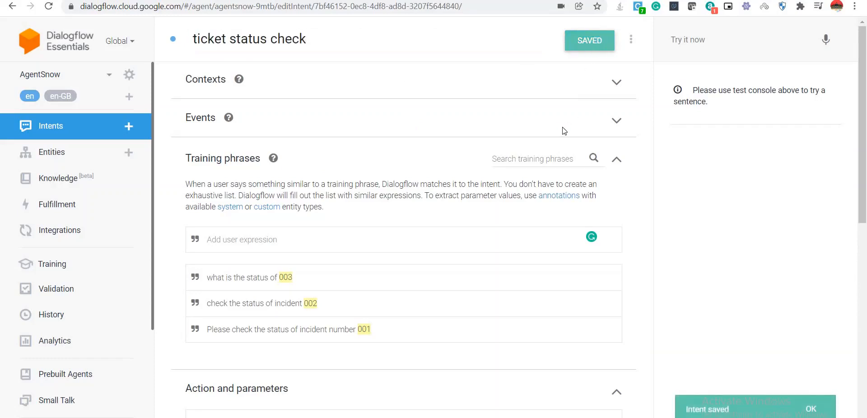
{"action": "left_click", "coordinate": [697, 40]}
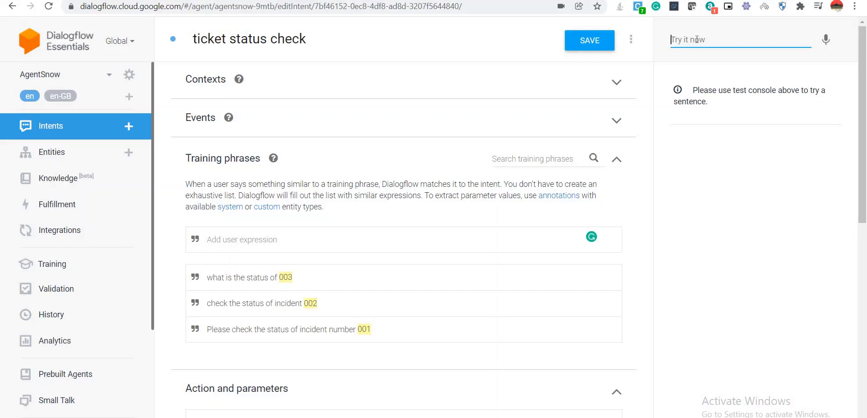
{"action": "type", "text": "what is the status of"}
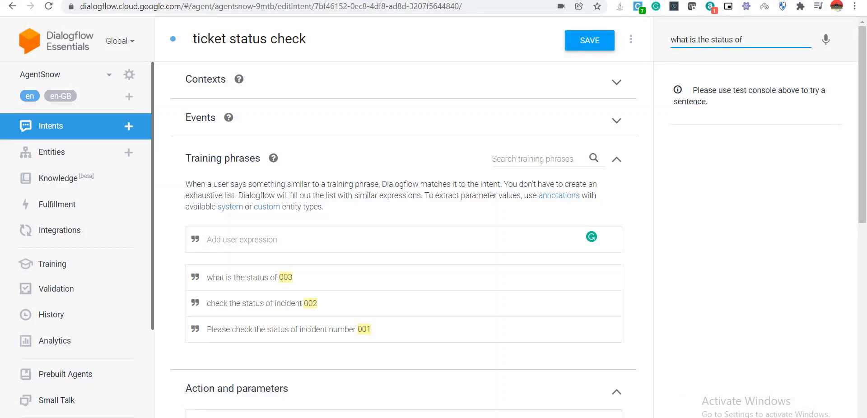
Open incident.LIST in ServiceNow, copy incident number INC0010424, and return to Dialogflow.
{"action": "left_click", "coordinate": [172, 0]}
{"action": "left_click", "coordinate": [69, 61]}
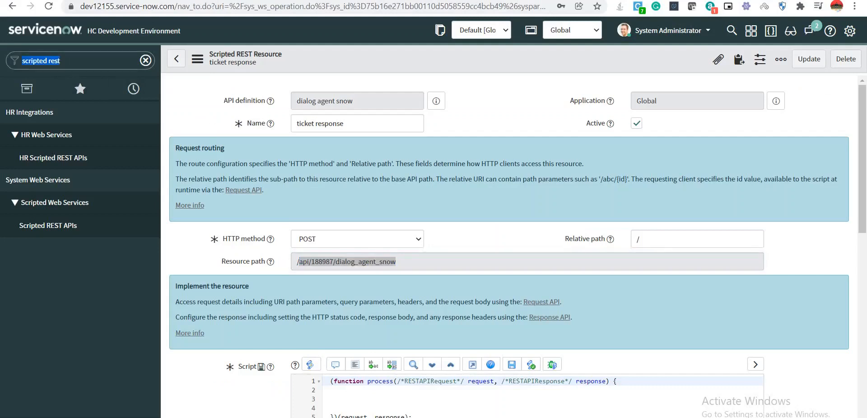
{"action": "type", "text": "in"}
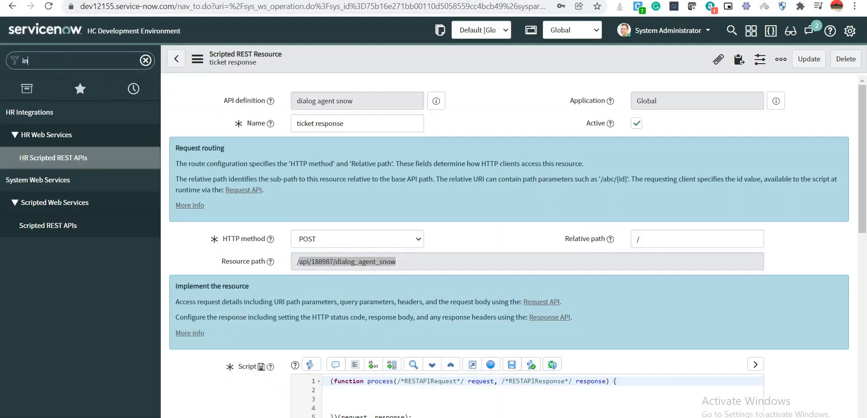
{"action": "type", "text": "cident.LIST"}
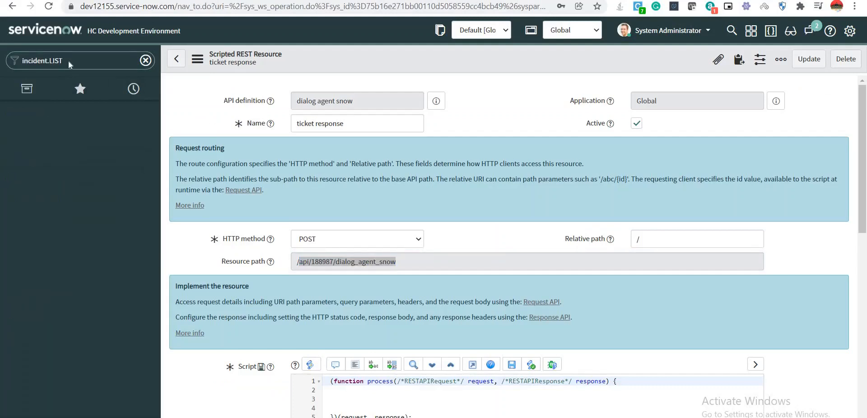
{"action": "key", "text": "Return"}
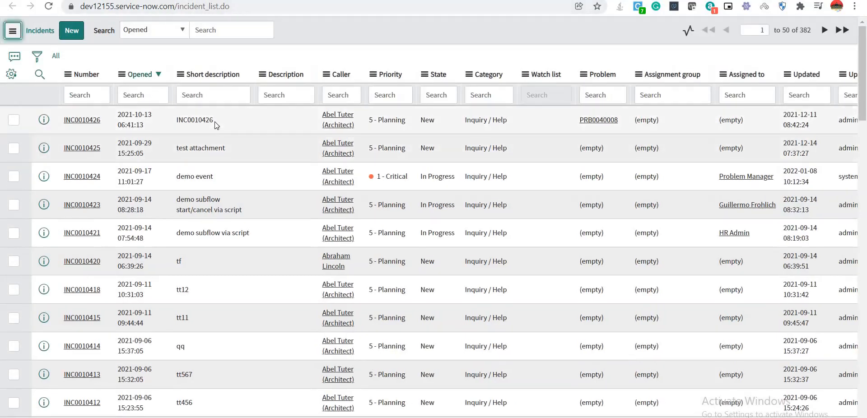
{"action": "left_click_drag", "start_coordinate": [103, 177], "coordinate": [63, 176]}
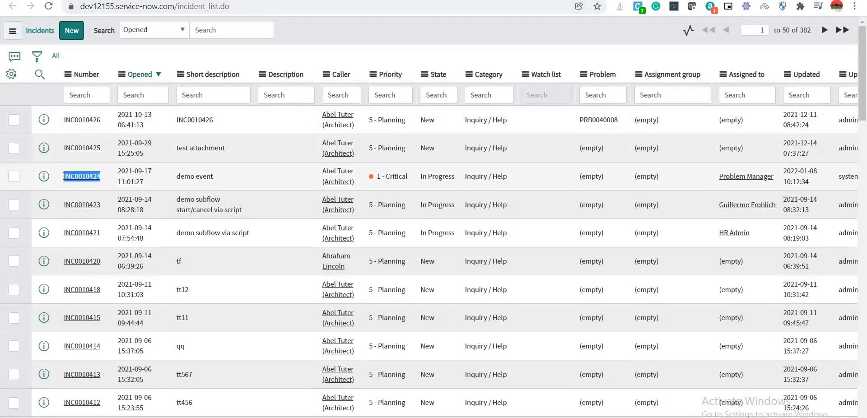
{"action": "key", "text": "ctrl+c"}
{"action": "left_click", "coordinate": [122, 0]}
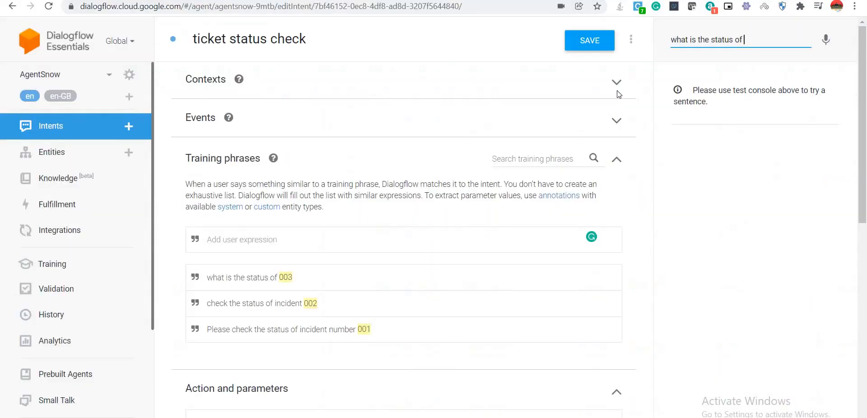
Test the query 'what is the status of INC0010424', which hits Default Fallback Intent.
{"action": "key", "text": "ctrl+v"}
{"action": "key", "text": "Return"}
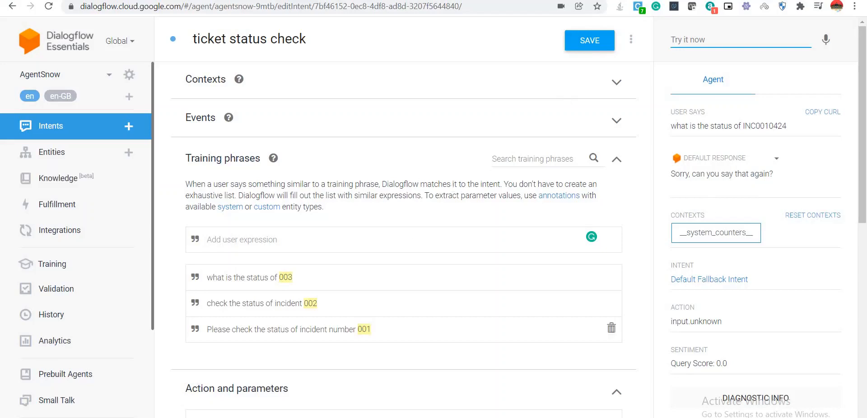
{"action": "scroll", "coordinate": [402, 271], "scroll_direction": "down", "scroll_amount": 3}
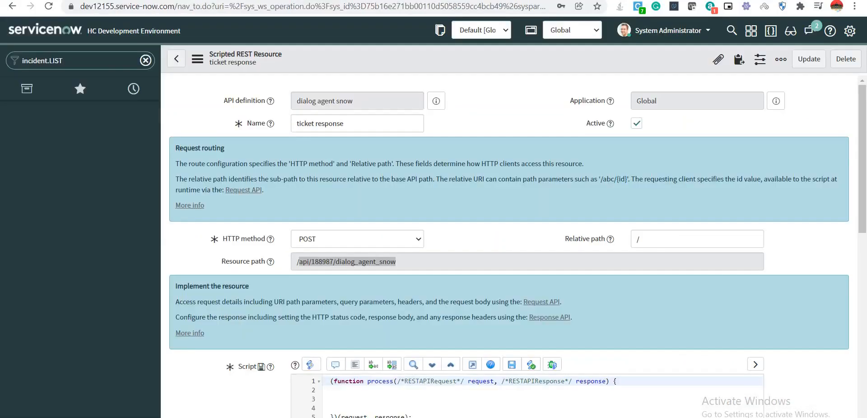
Declare respWriter as response.getStreamWriter() in the script body.
{"action": "scroll", "coordinate": [362, 262], "scroll_direction": "down", "scroll_amount": 5}
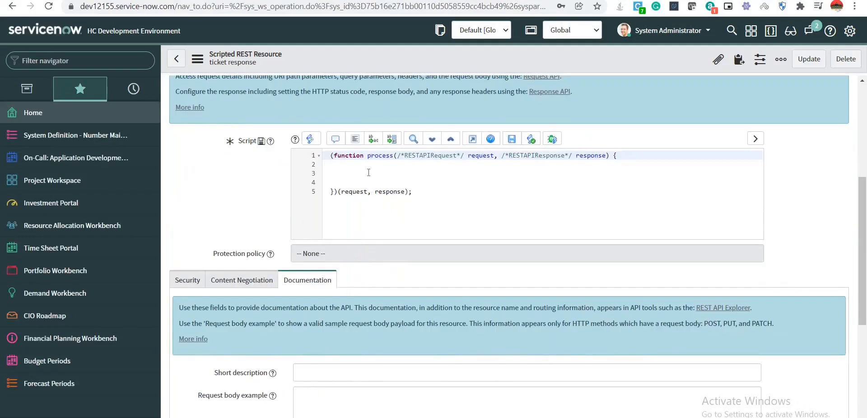
{"action": "left_click", "coordinate": [369, 172]}
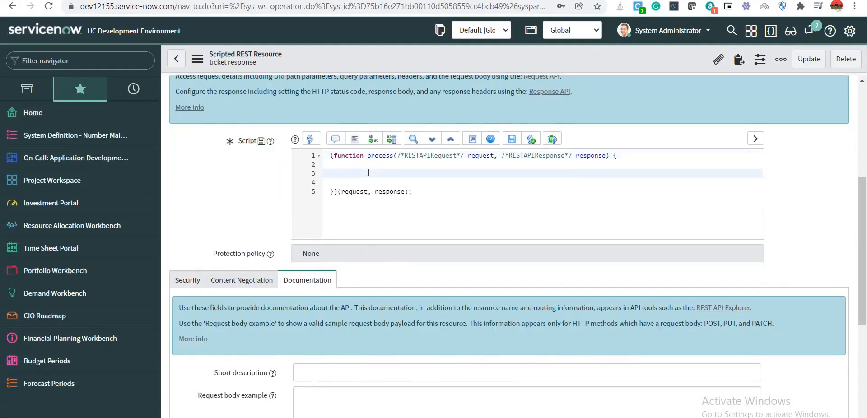
{"action": "type", "text": "var respWriter = response.get"}
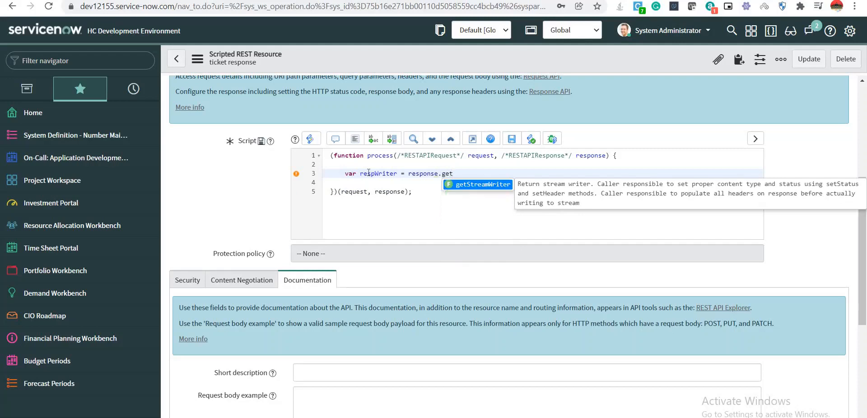
{"action": "key", "text": "Return"}
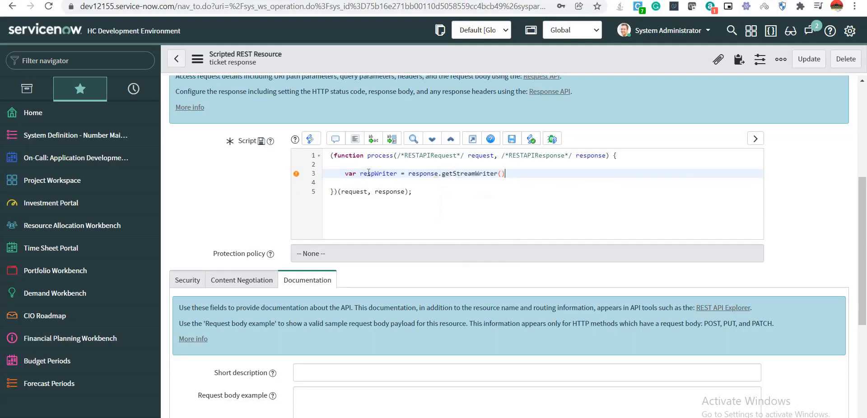
{"action": "type", "text": ";"}
{"action": "key", "text": "Return"}
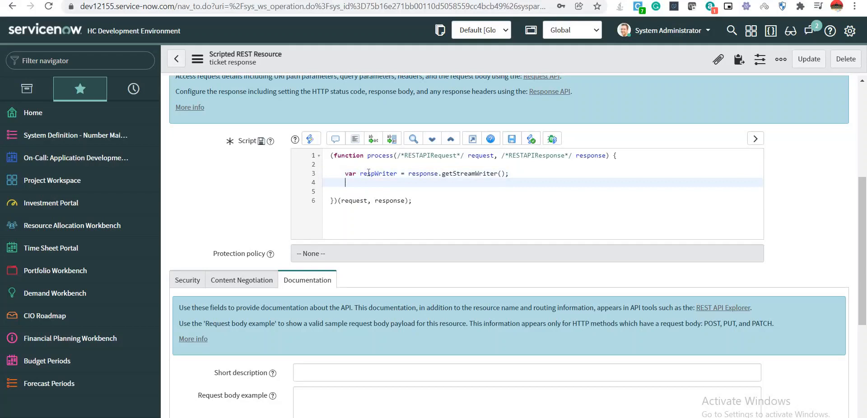
{"action": "key", "text": "Return"}
Declare reqBody = request.body and reqData = reqBody.data, then start an if() statement.
{"action": "type", "text": "var"}
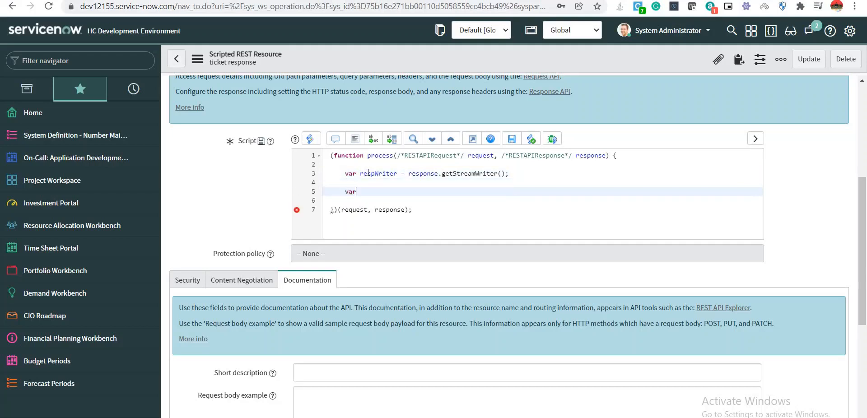
{"action": "type", "text": " reqBody = request."}
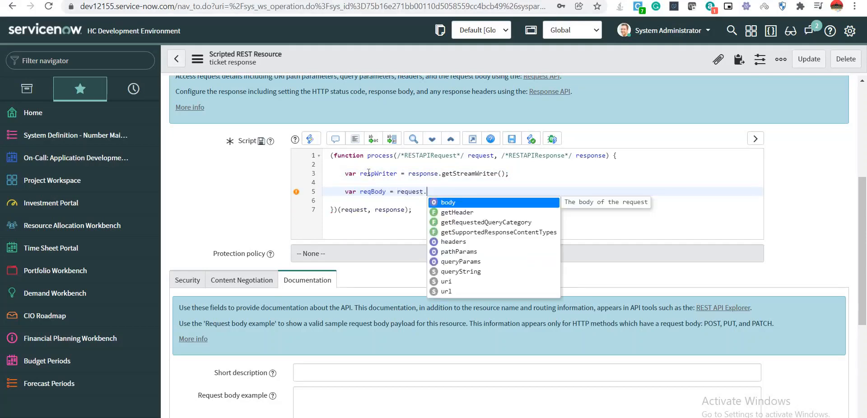
{"action": "type", "text": "body;"}
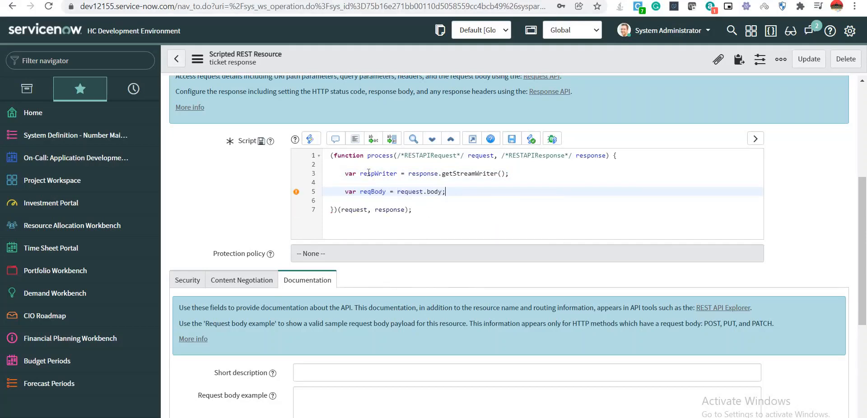
{"action": "key", "text": "Return"}
{"action": "type", "text": "v"}
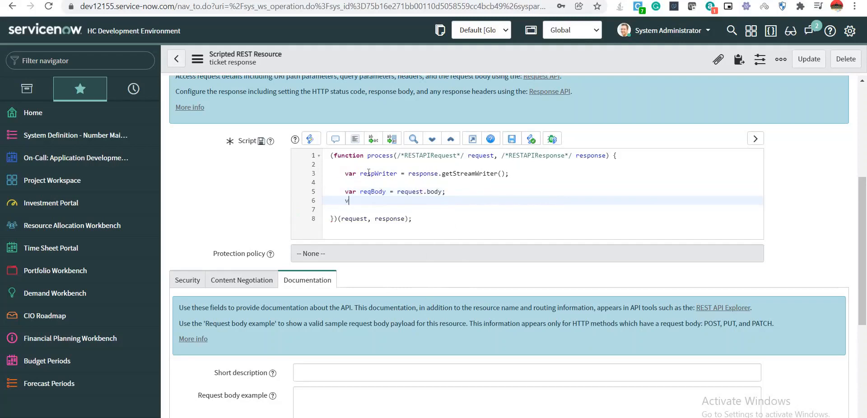
{"action": "type", "text": "ar reqData = req"}
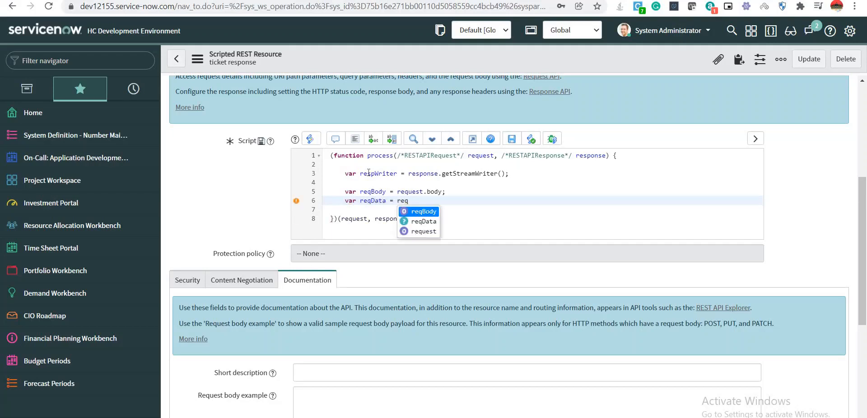
{"action": "key", "text": "Return"}
{"action": "type", "text": ".data;"}
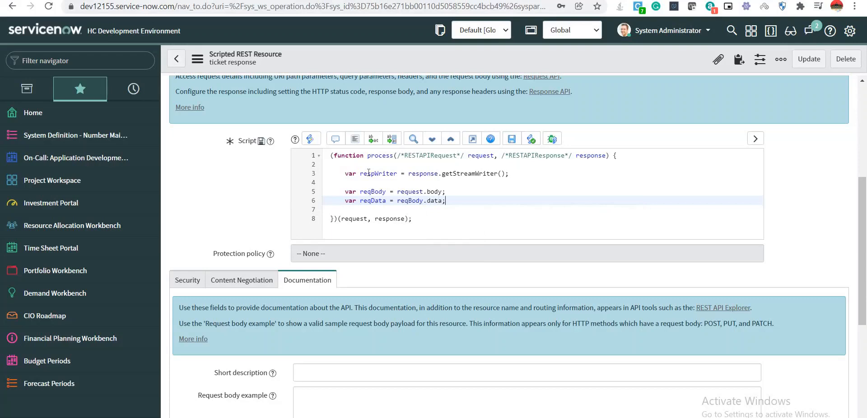
{"action": "key", "text": "Return"}
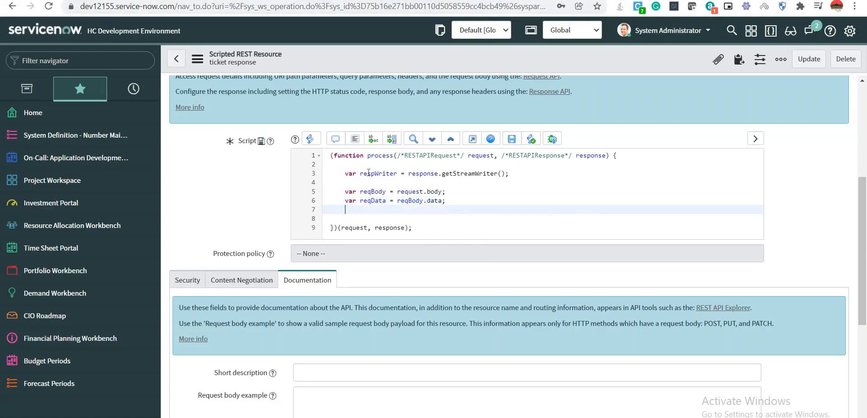
{"action": "key", "text": "Return"}
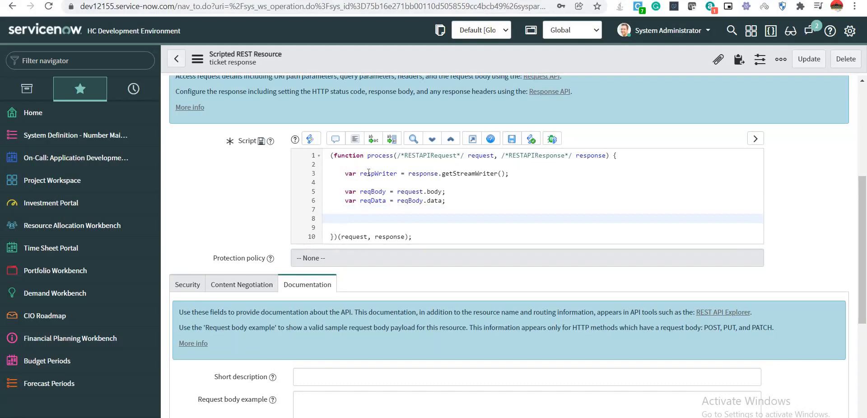
{"action": "type", "text": "if()"}
Write the if condition reqData.queryResult.intent.displayName == "".
{"action": "type", "text": "req"}
{"action": "key", "text": "Down"}
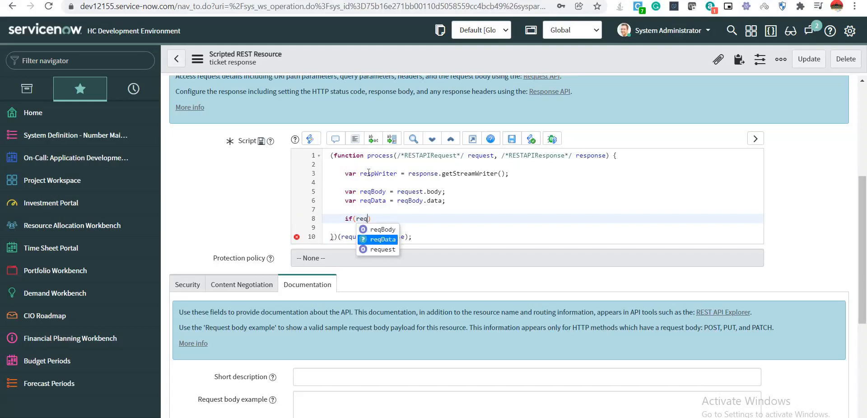
{"action": "key", "text": "Return"}
{"action": "type", "text": ","}
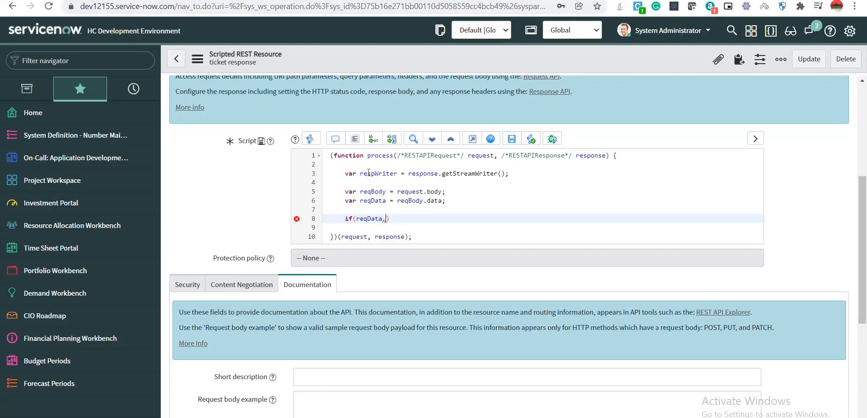
{"action": "key", "text": "BackSpace"}
{"action": "type", "text": ".queryResult,intent"}
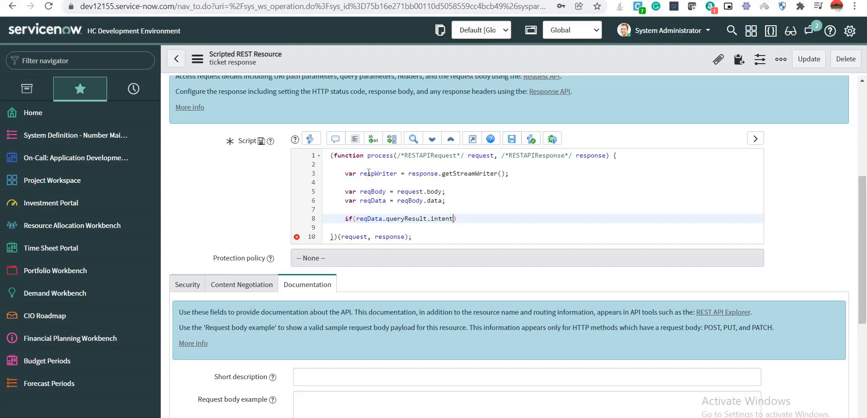
{"action": "type", "text": ".displayName == "}
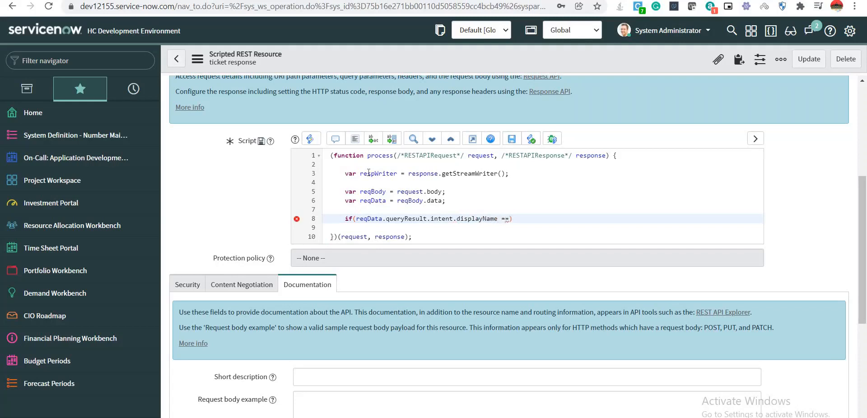
{"action": "type", "text": "\""}
Select the intent name 'ticket status check' in Dialogflow and return to the script.
{"action": "key", "text": "ctrl+Tab"}
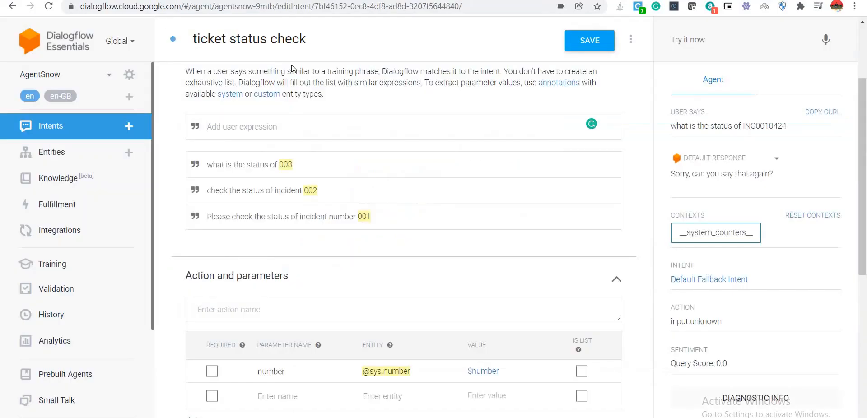
{"action": "left_click_drag", "start_coordinate": [306, 39], "coordinate": [191, 42]}
{"action": "key", "text": "ctrl+c"}
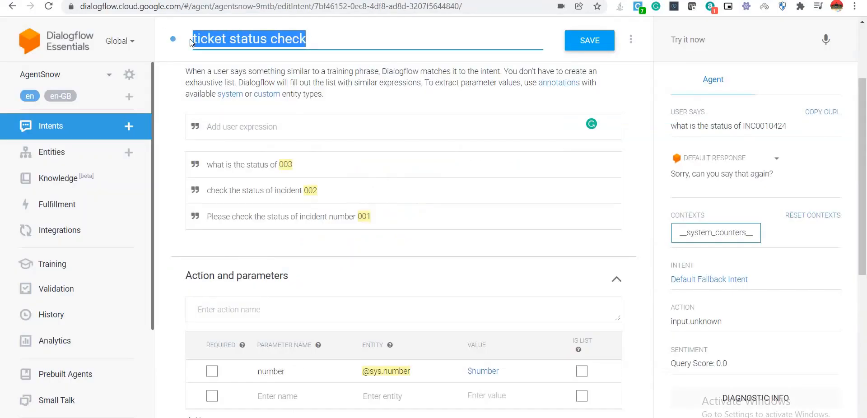
{"action": "key", "text": "ctrl+Tab"}
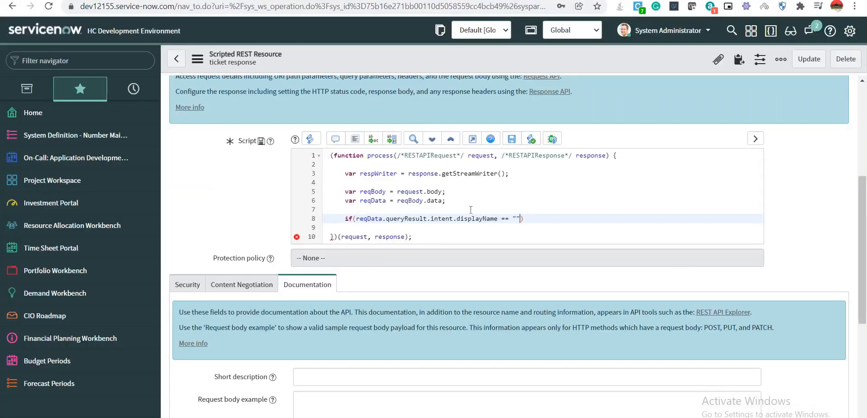
Compare displayName against "ticket status check" and open a { } block for the if.
{"action": "left_click", "coordinate": [517, 218]}
{"action": "key", "text": "ctrl+v"}
{"action": "type", "text": "{"}
{"action": "key", "text": "Return"}
{"action": "key", "text": "Return"}
{"action": "key", "text": "Return"}
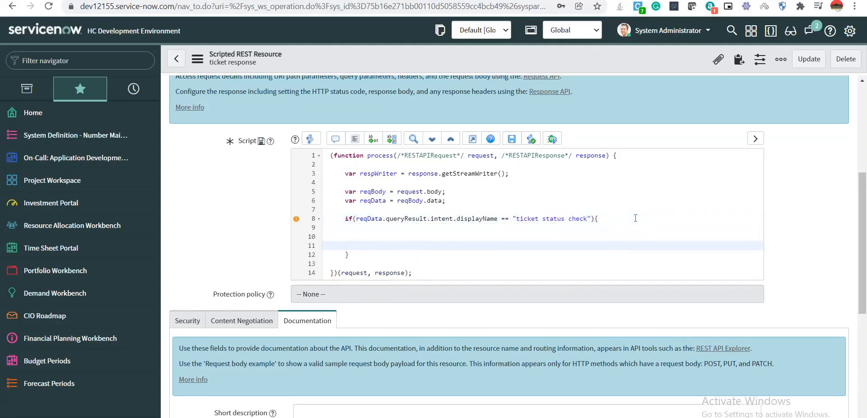
{"action": "key", "text": "Up"}
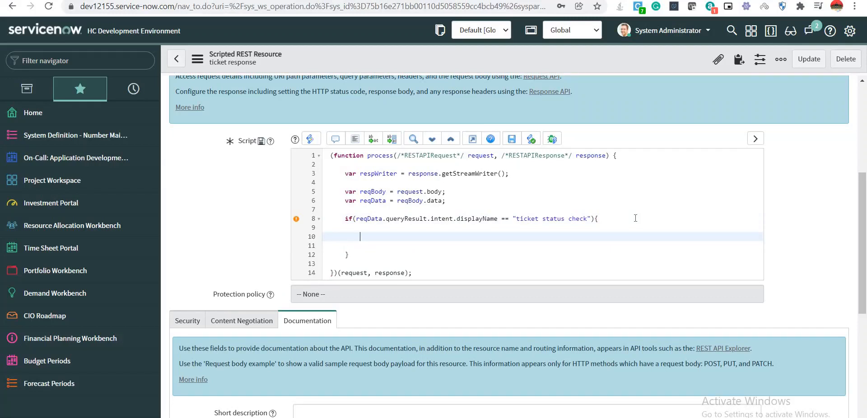
Inside the block, declare incNum = reqData.queryResult.parameters.number; and add blank lines.
{"action": "type", "text": "var incNum = req"}
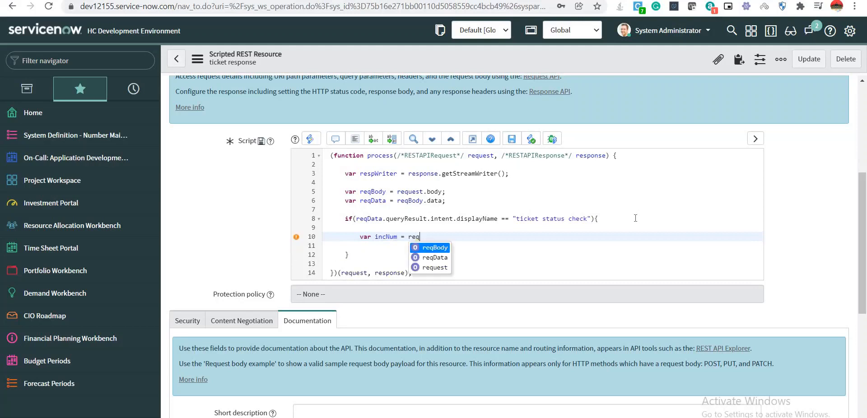
{"action": "key", "text": "Down"}
{"action": "key", "text": "Return"}
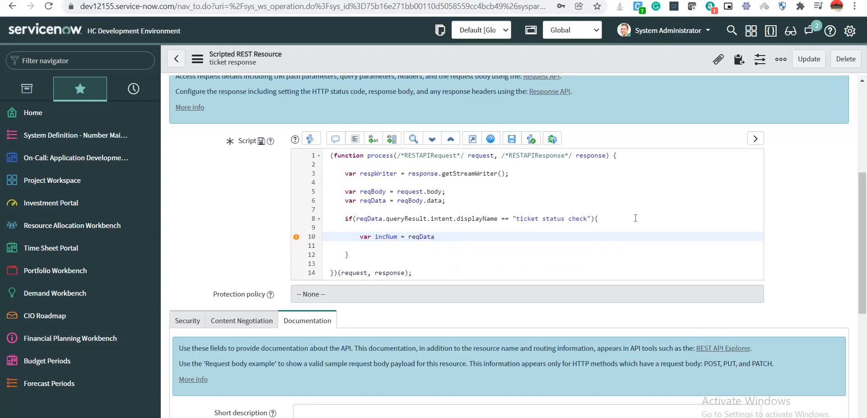
{"action": "type", "text": ".queryResult.parameters.num"}
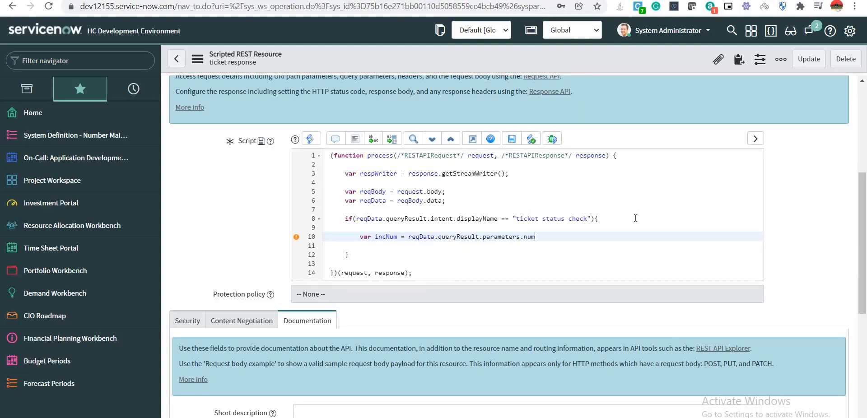
{"action": "type", "text": "ber;"}
{"action": "key", "text": "Return"}
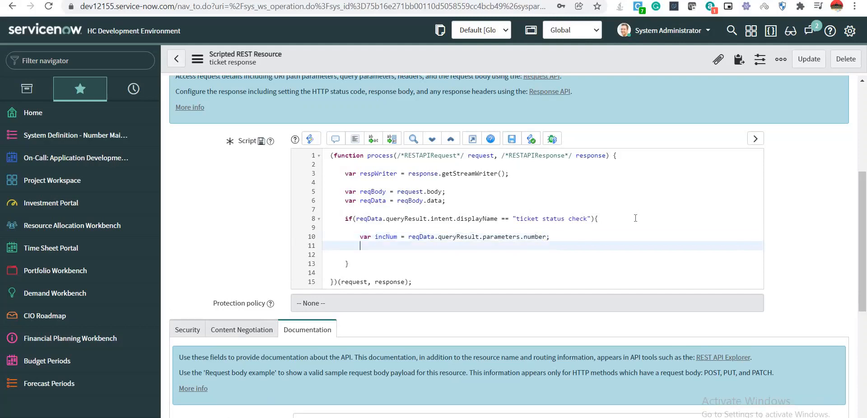
{"action": "key", "text": "Return"}
Declare var incRec = new GlideRecord('incident');.
{"action": "type", "text": "var i"}
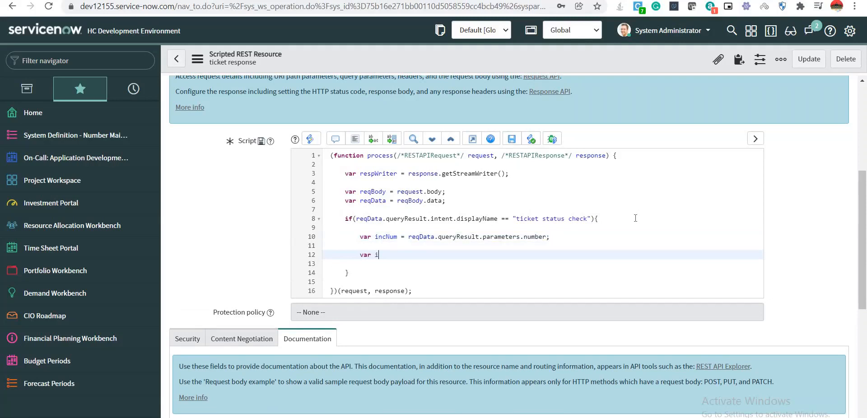
{"action": "type", "text": "ncRec = new GlideRecord("}
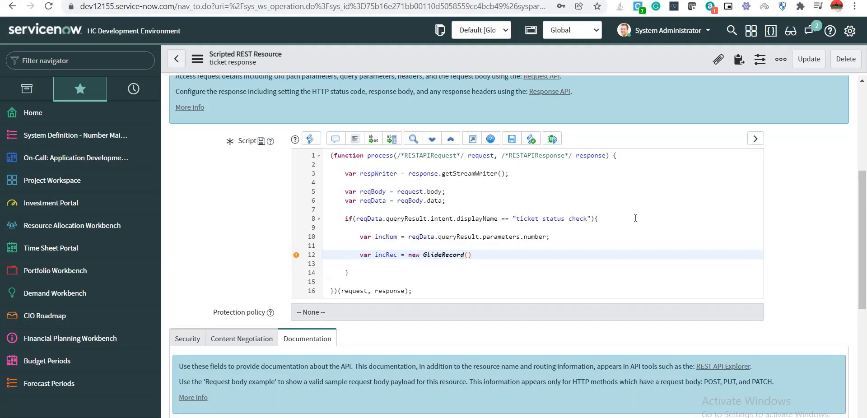
{"action": "type", "text": "'"}
{"action": "key", "text": "End"}
{"action": "type", "text": ";"}
{"action": "key", "text": "Left"}
{"action": "key", "text": "Left"}
{"action": "key", "text": "Left"}
{"action": "type", "text": "incident"}
{"action": "key", "text": "End"}
{"action": "key", "text": "Return"}
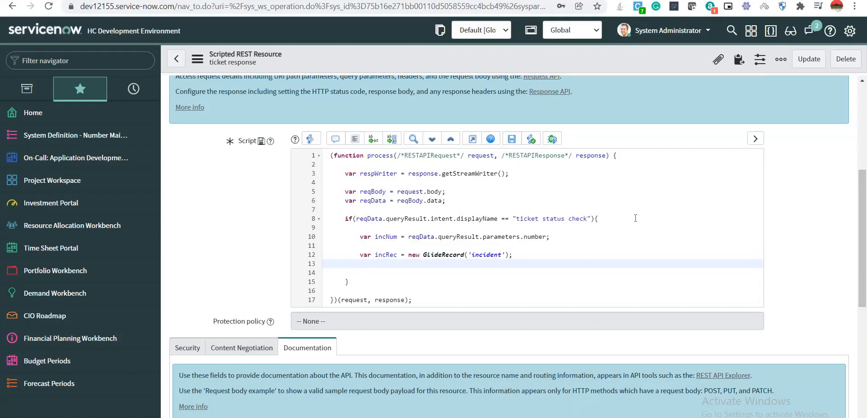
Add incRec.addQuery('number', 'ENDSWITH', incNum); as the query condition.
{"action": "type", "text": "in"}
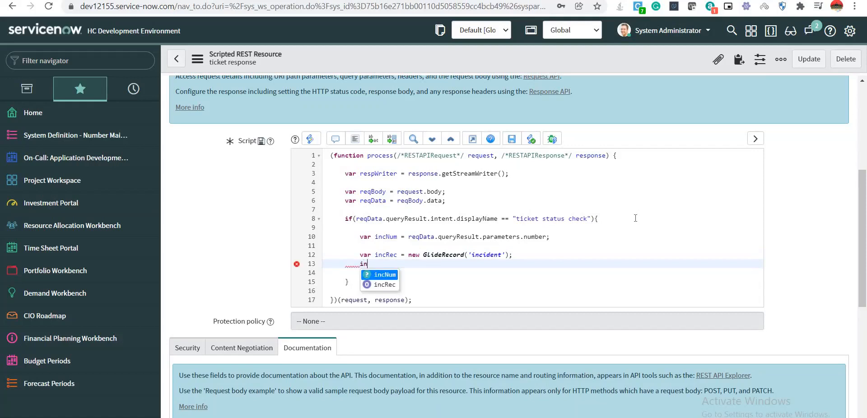
{"action": "key", "text": "Down"}
{"action": "key", "text": "Return"}
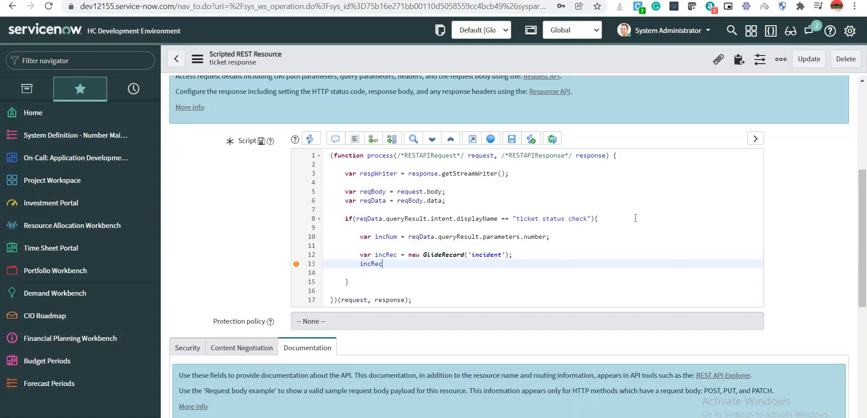
{"action": "type", "text": ".add"}
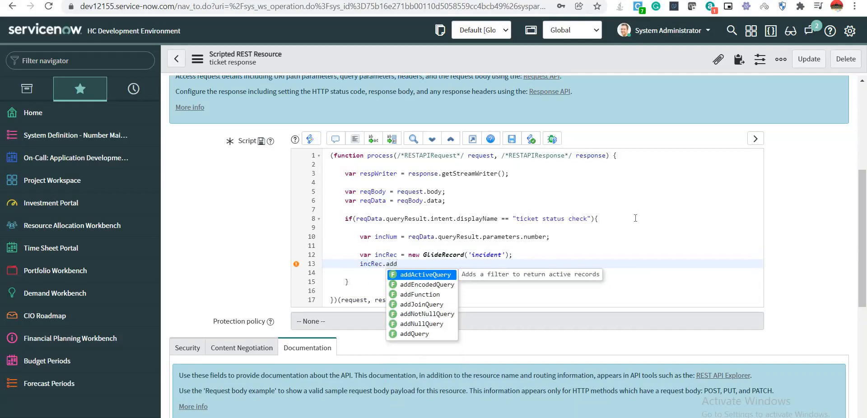
{"action": "type", "text": "Q"}
{"action": "key", "text": "Return"}
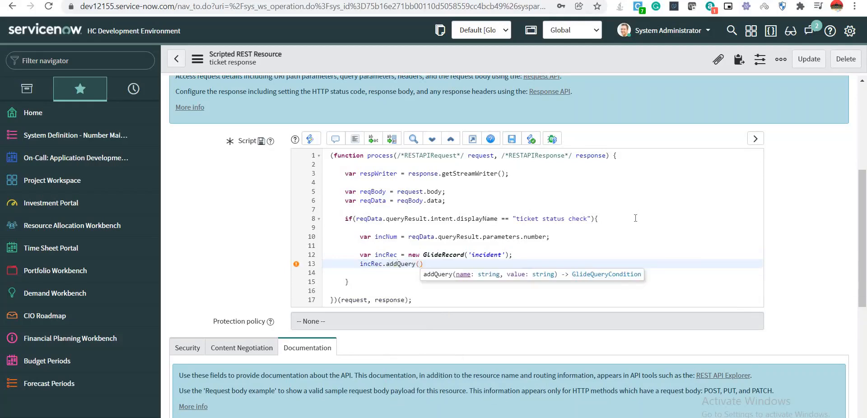
{"action": "type", "text": "'"}
{"action": "type", "text": "number"}
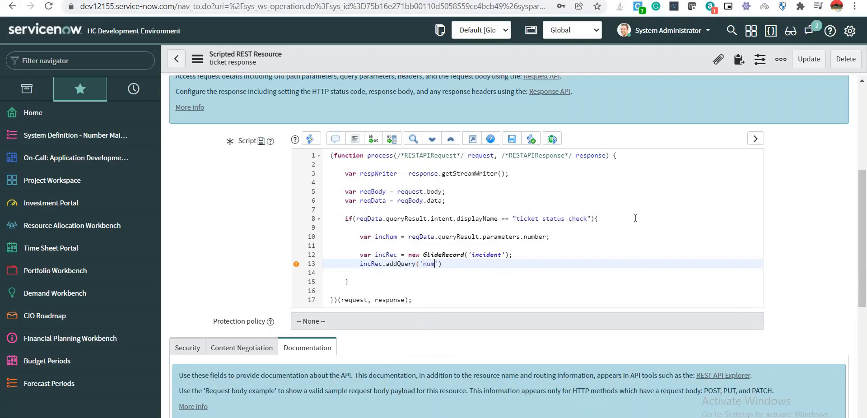
{"action": "type", "text": "'"}
{"action": "type", "text": ", "}
{"action": "type", "text": "'"}
{"action": "type", "text": "ENDSWITH"}
{"action": "type", "text": "'"}
{"action": "type", "text": ", "}
{"action": "type", "text": "number"}
{"action": "key", "text": "BackSpace"}
{"action": "key", "text": "BackSpace"}
{"action": "key", "text": "BackSpace"}
{"action": "key", "text": "BackSpace"}
{"action": "key", "text": "BackSpace"}
{"action": "key", "text": "BackSpace"}
{"action": "type", "text": "in"}
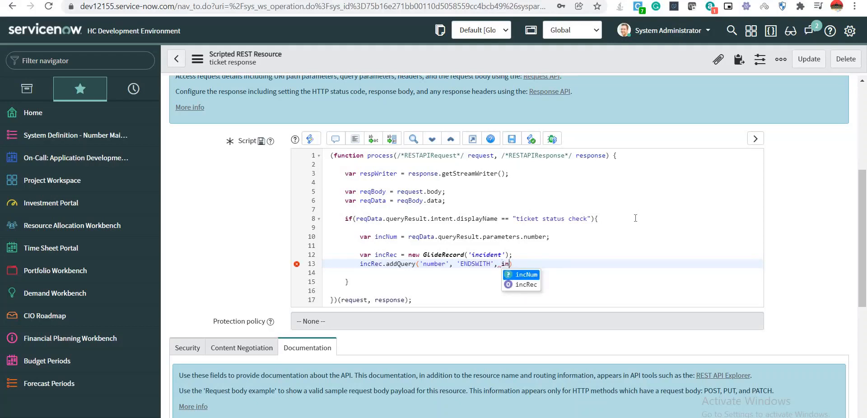
{"action": "key", "text": "Return"}
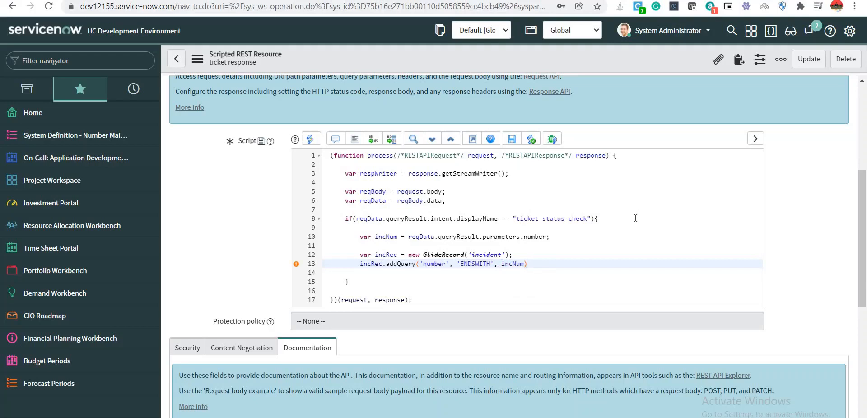
{"action": "type", "text": ";"}
{"action": "key", "text": "Return"}
Run the query with incRec.query();.
{"action": "type", "text": "inc"}
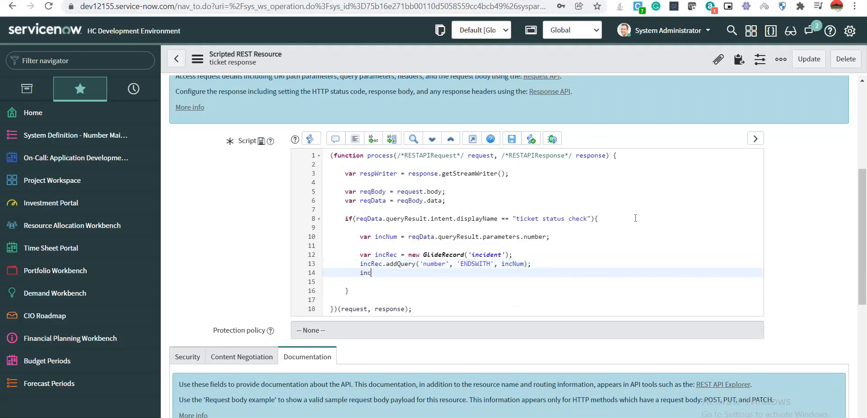
{"action": "key", "text": "Down"}
{"action": "key", "text": "Return"}
{"action": "type", "text": ".query"}
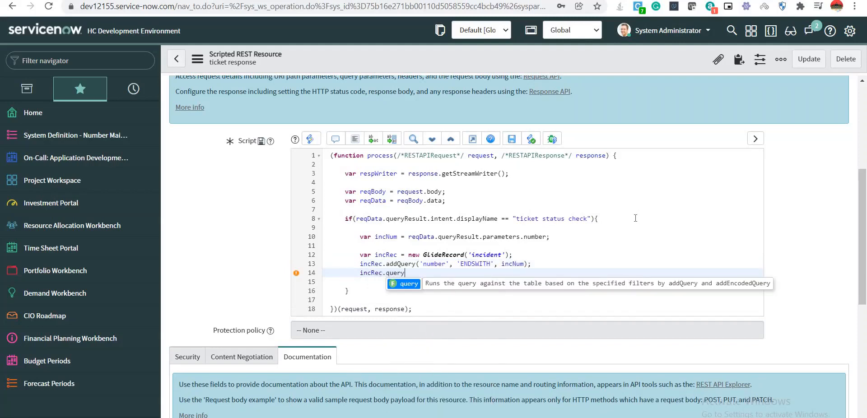
{"action": "key", "text": "Return"}
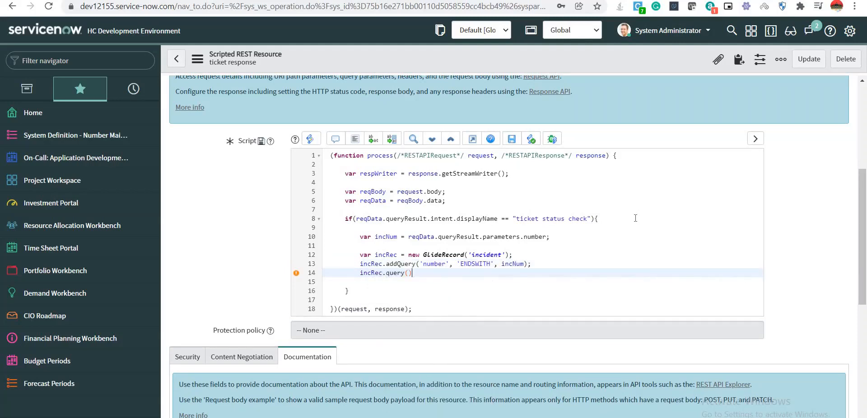
{"action": "type", "text": ";"}
{"action": "key", "text": "Return"}
{"action": "key", "text": "Return"}
Write an if(incRec.next()){ } block for the found incident record.
{"action": "type", "text": "if"}
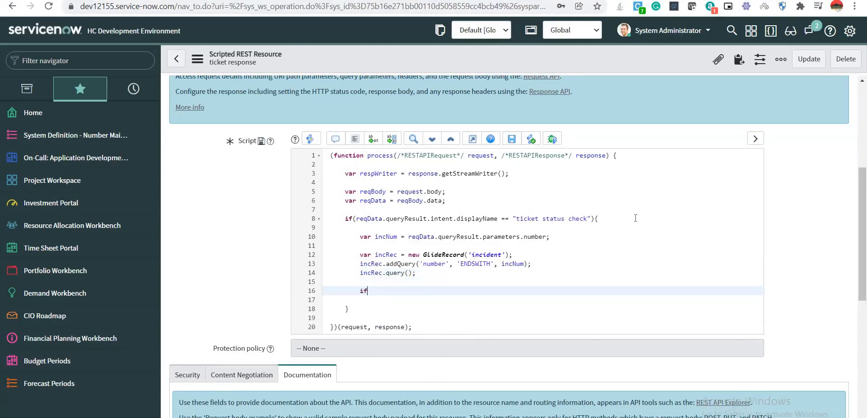
{"action": "type", "text": "(inc"}
{"action": "key", "text": "Down"}
{"action": "key", "text": "Return"}
{"action": "type", "text": ".next())"}
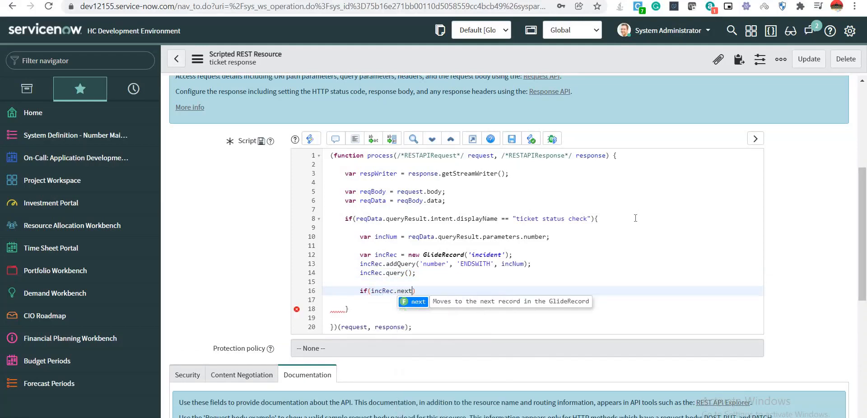
{"action": "type", "text": "{"}
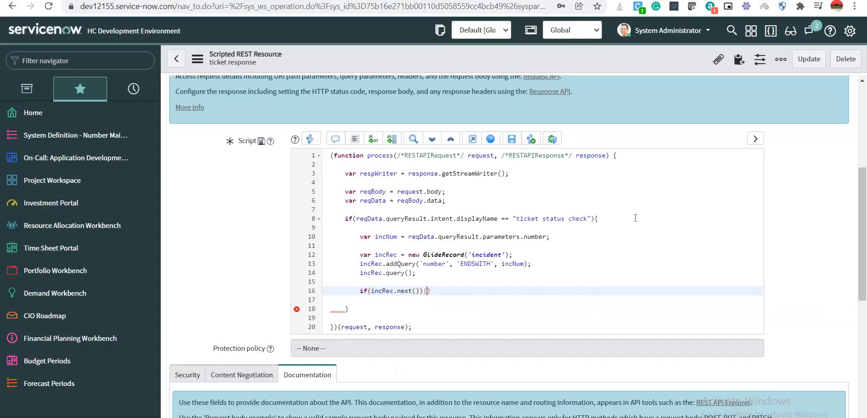
{"action": "key", "text": "Return"}
{"action": "key", "text": "Return"}
{"action": "key", "text": "Return"}
{"action": "key", "text": "Up"}
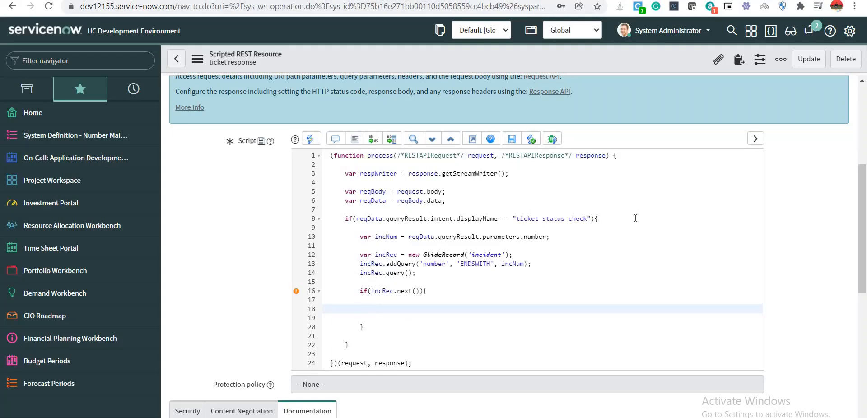
Add an empty if(!gs.nil(incRec.assigned_to)){ } block inside the incRec.next() check on line 18.
{"action": "type", "text": "if(gs.nil"}
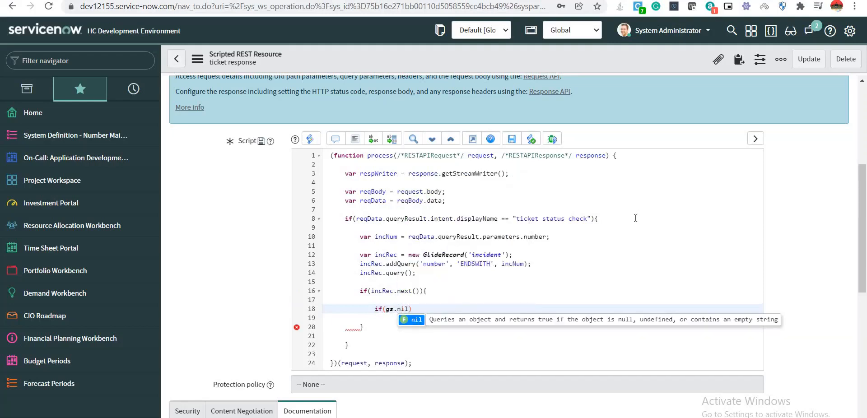
{"action": "type", "text": "("}
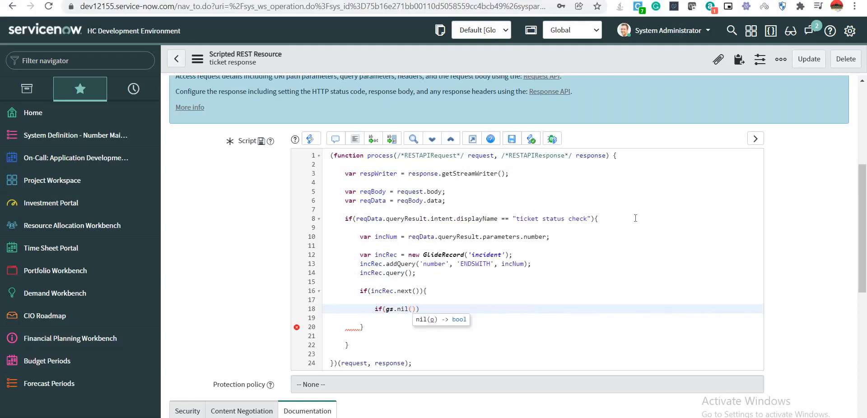
{"action": "type", "text": "inc"}
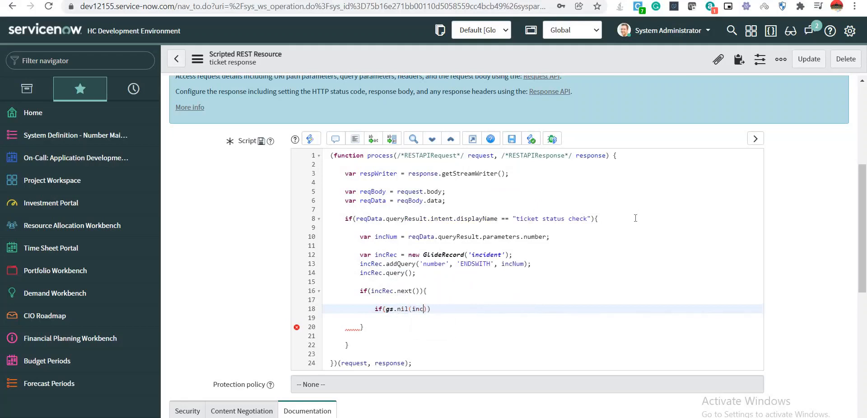
{"action": "key", "text": "Return"}
{"action": "type", "text": ".ass"}
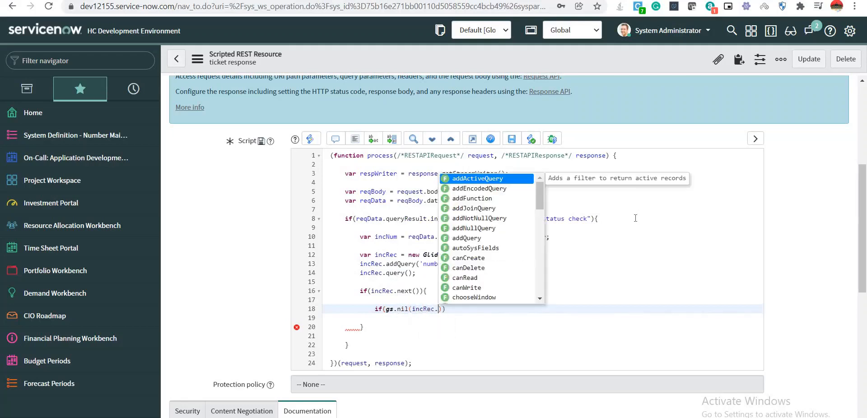
{"action": "type", "text": "igned_"}
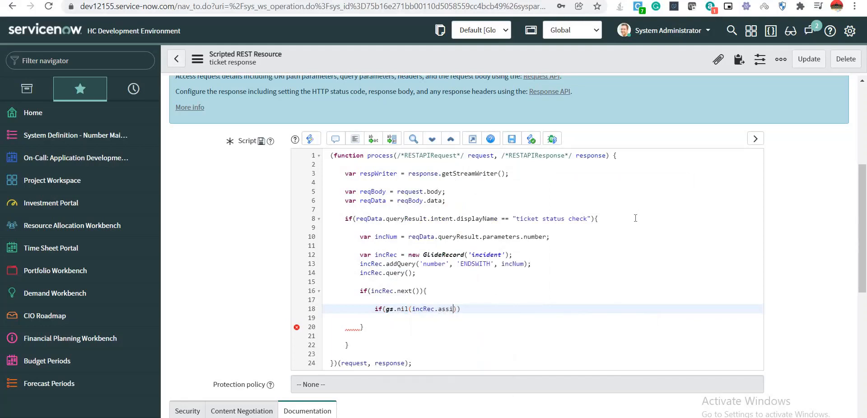
{"action": "type", "text": "to"}
{"action": "type", "text": "!"}
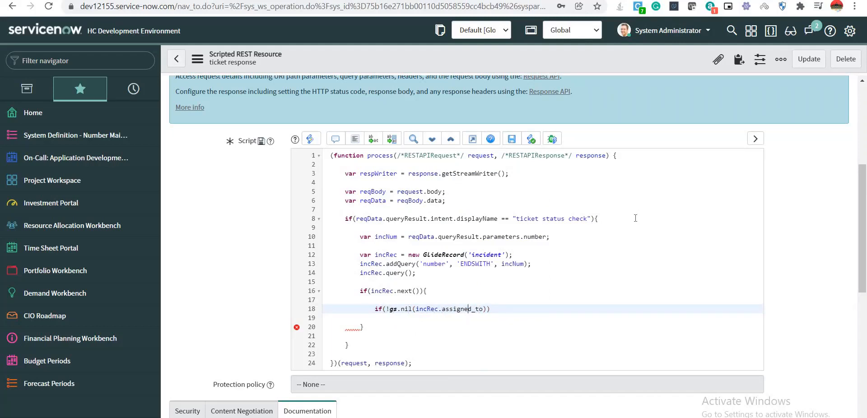
{"action": "key", "text": "Right"}
{"action": "type", "text": "{"}
{"action": "key", "text": "Return"}
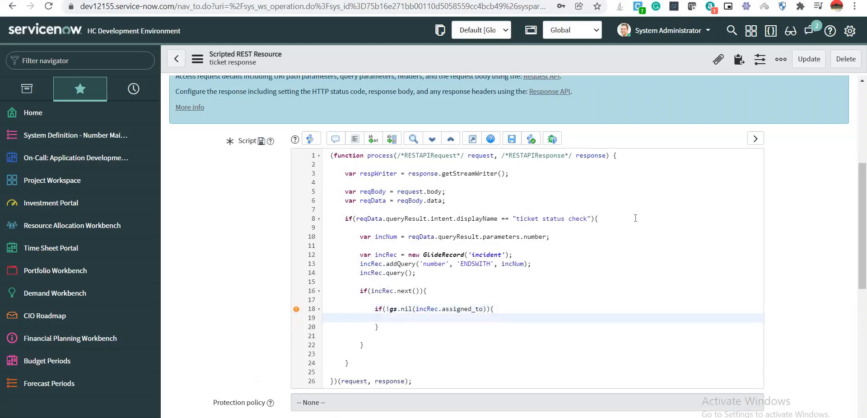
{"action": "key", "text": "Return"}
{"action": "key", "text": "Return"}
{"action": "key", "text": "Up"}
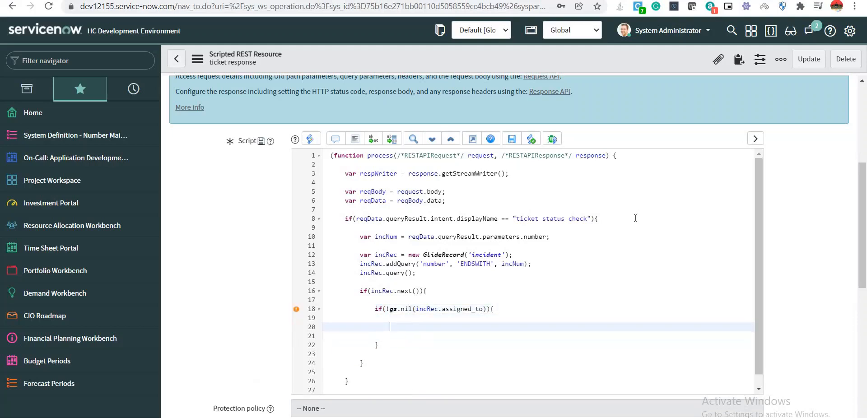
{"action": "key", "text": "Up"}
{"action": "key", "text": "Up"}
{"action": "key", "text": "Up"}
{"action": "key", "text": "Up"}
{"action": "key", "text": "Up"}
{"action": "key", "text": "Up"}
{"action": "key", "text": "Up"}
{"action": "key", "text": "Up"}
{"action": "key", "text": "Up"}
{"action": "key", "text": "Up"}
{"action": "key", "text": "Up"}
{"action": "key", "text": "Up"}
{"action": "key", "text": "Up"}
{"action": "key", "text": "Up"}
{"action": "key", "text": "Up"}
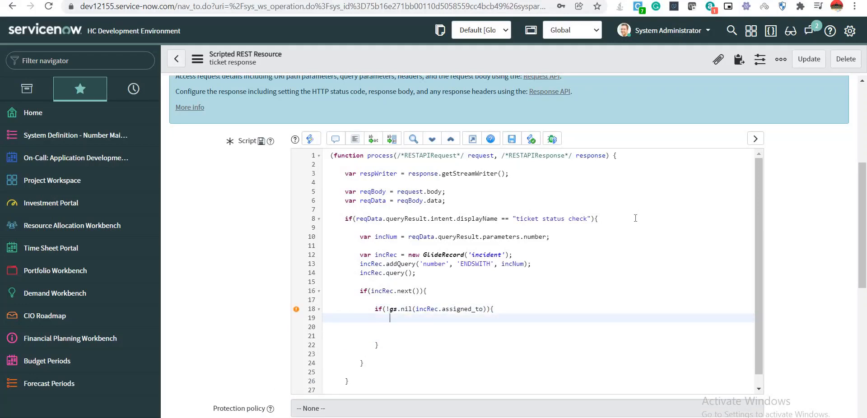
{"action": "key", "text": "Down"}
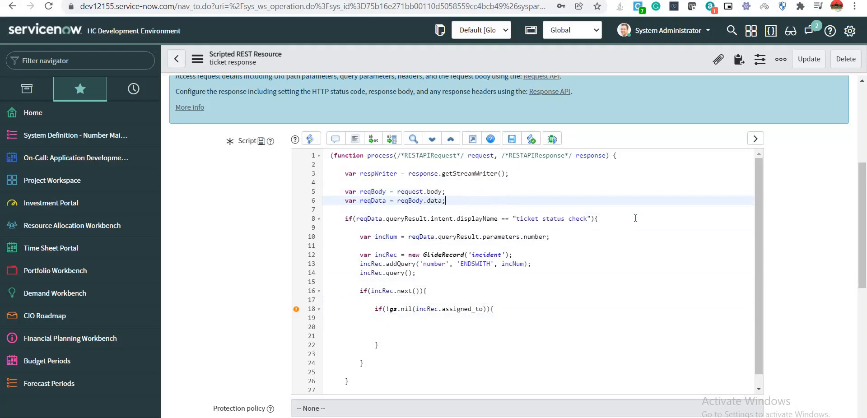
Declare var assignedTo = ''; below the reqData declaration.
{"action": "key", "text": "Return"}
{"action": "type", "text": "var as"}
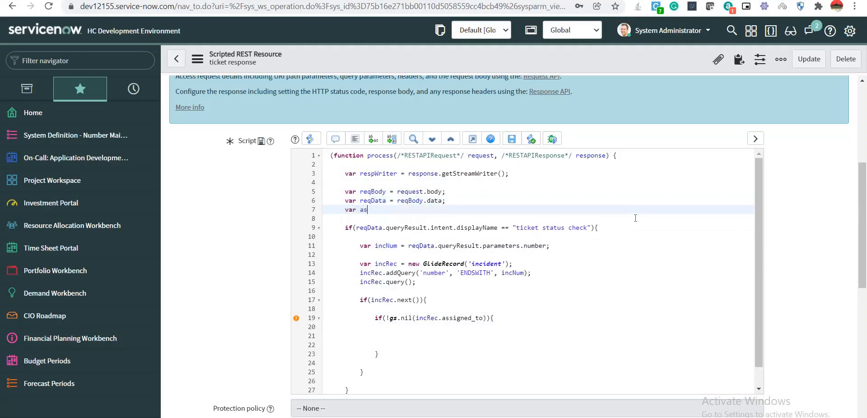
{"action": "type", "text": "signedTp"}
{"action": "key", "text": "BackSpace"}
{"action": "type", "text": "o = '';"}
Inside the assigned_to check, set assignedTo = incRec.getDisplayValue('assigned_to').
{"action": "left_click", "coordinate": [408, 332]}
{"action": "type", "text": "assignedTo"}
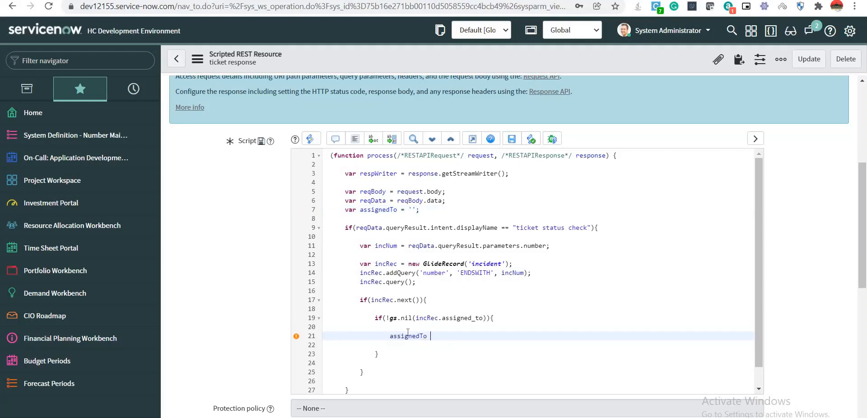
{"action": "type", "text": " = inc"}
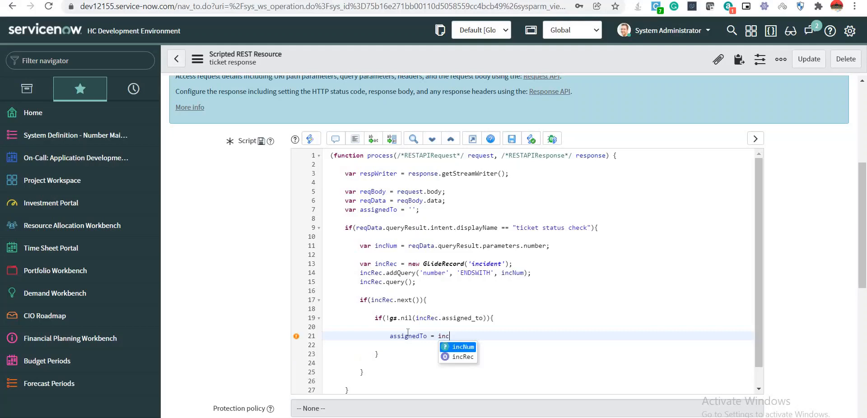
{"action": "key", "text": "Down"}
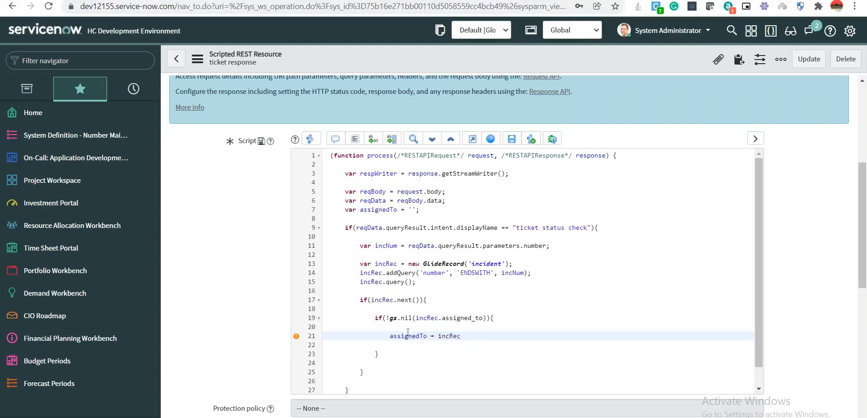
{"action": "type", "text": ".get"}
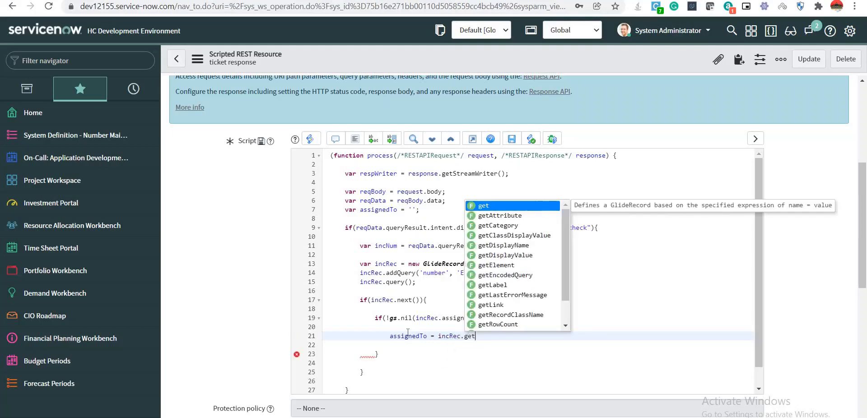
{"action": "type", "text": "d"}
{"action": "key", "text": "Down"}
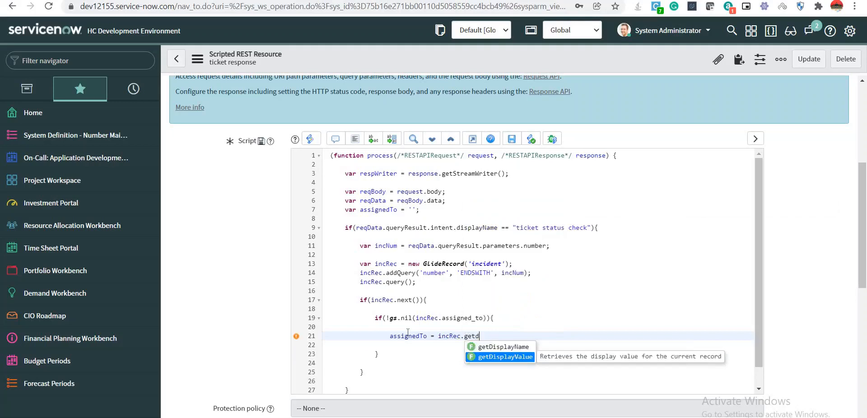
{"action": "key", "text": "Return"}
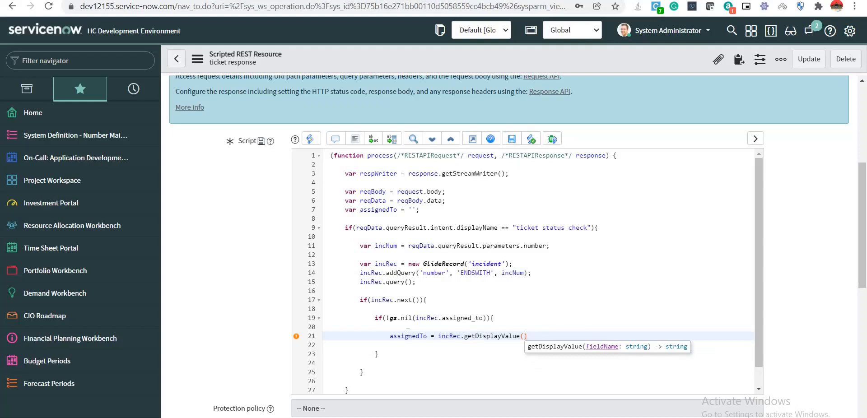
{"action": "type", "text": "'a"}
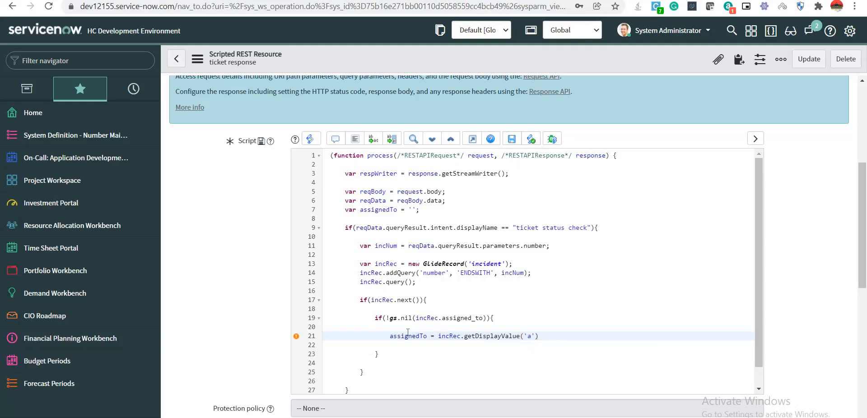
{"action": "type", "text": "ssigned_to"}
Add an else block that sets assignedTo = "no one".
{"action": "key", "text": "Down"}
{"action": "key", "text": "Down"}
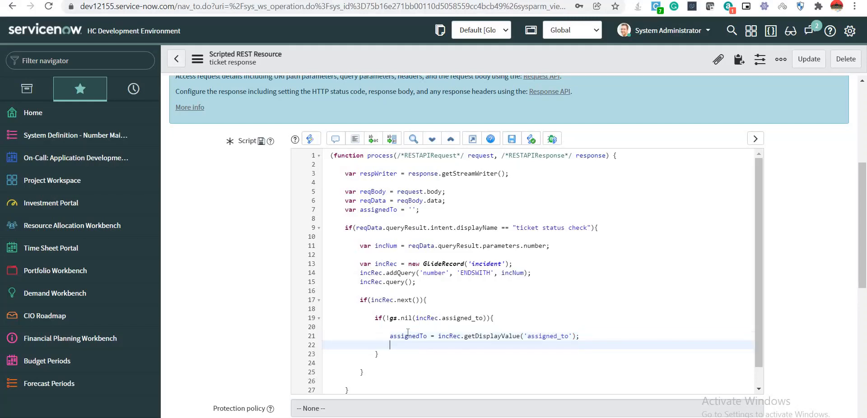
{"action": "type", "text": "else{"}
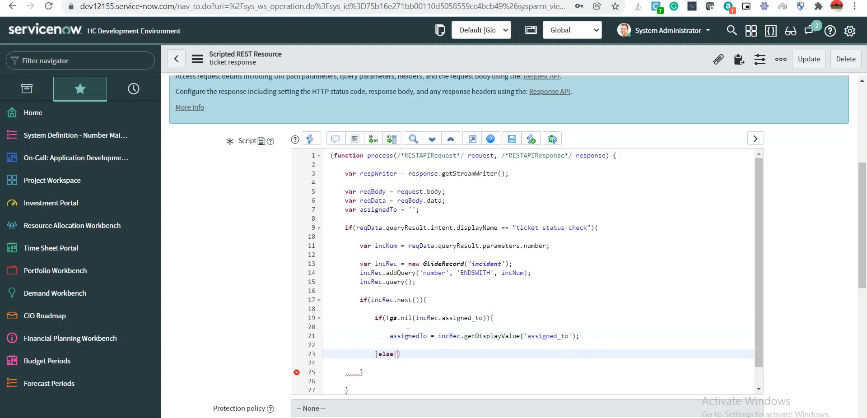
{"action": "key", "text": "Return"}
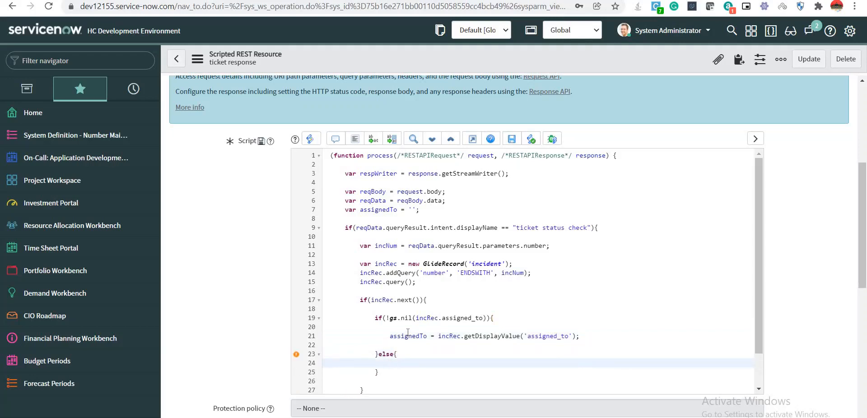
{"action": "type", "text": "assigned"}
{"action": "key", "text": "ctrl+space"}
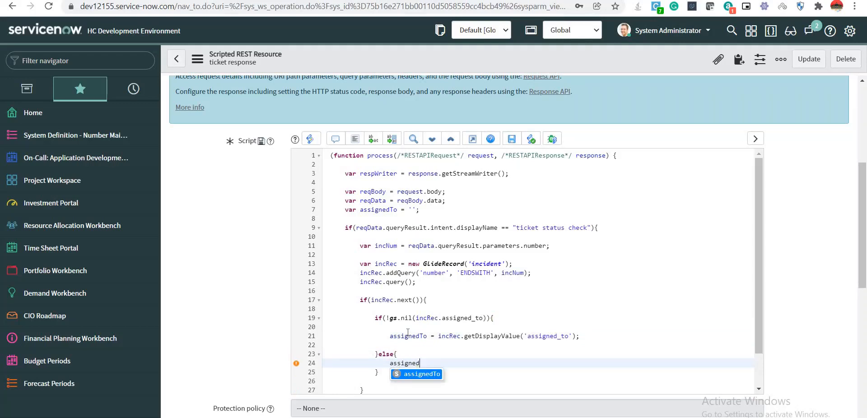
{"action": "key", "text": "Return"}
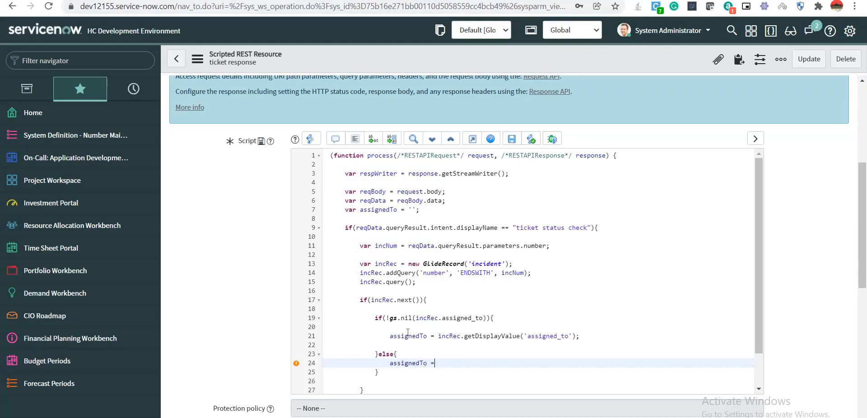
{"action": "type", "text": "= \"no one\";"}
{"action": "key", "text": "Down"}
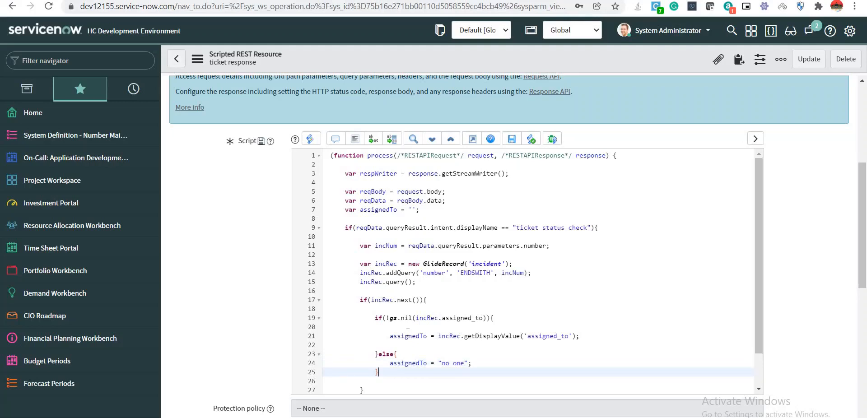
{"action": "key", "text": "Return"}
{"action": "key", "text": "Return"}
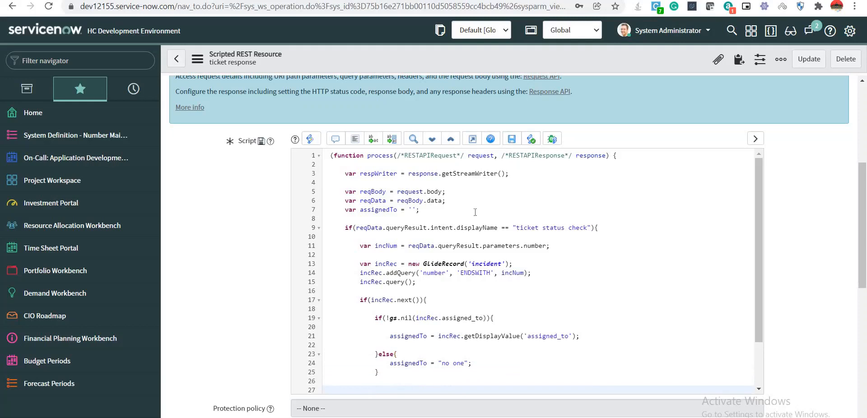
Declare var respMessage = ''; below the assignedTo declaration.
{"action": "left_click", "coordinate": [421, 209]}
{"action": "key", "text": "Return"}
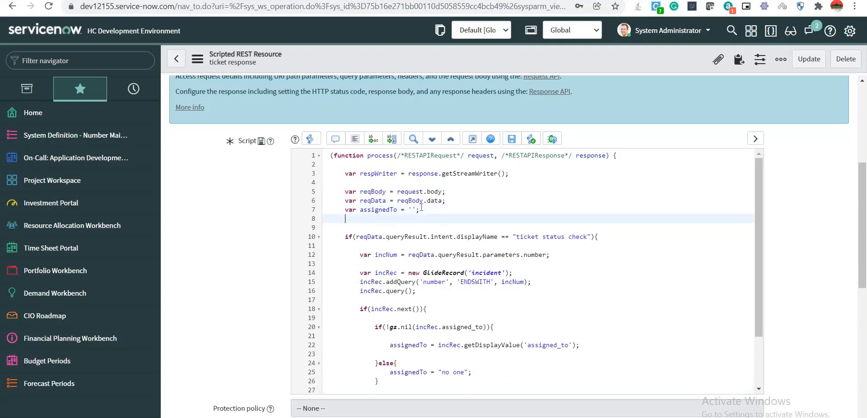
{"action": "type", "text": "var respMessage = '';"}
Start line 28 with respMessage = "Incident after the else block.
{"action": "scroll", "coordinate": [445, 328], "scroll_direction": "down", "scroll_amount": 3}
{"action": "left_click", "coordinate": [378, 335]}
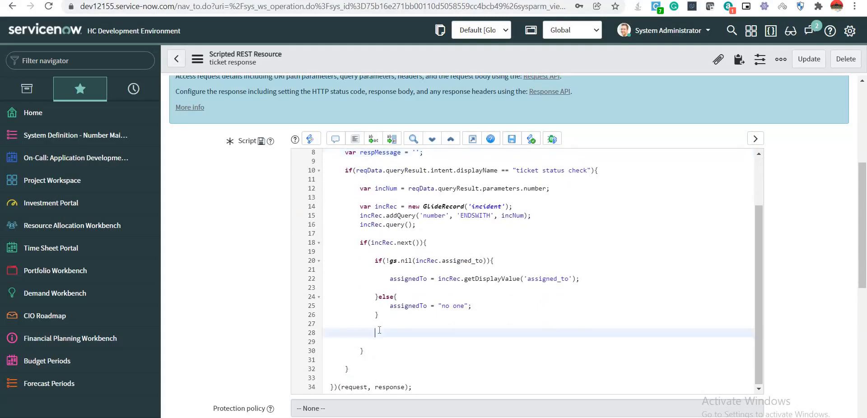
{"action": "type", "text": "message"}
{"action": "double_click", "coordinate": [379, 152]}
{"action": "key", "text": "ctrl+c"}
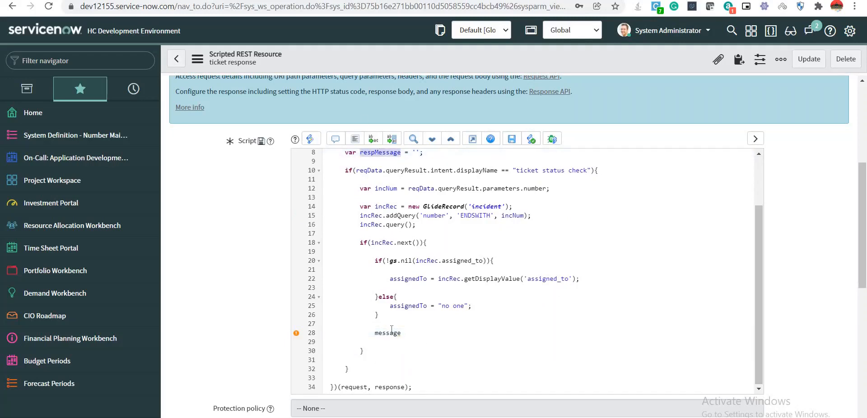
{"action": "double_click", "coordinate": [391, 331]}
{"action": "key", "text": "ctrl+v"}
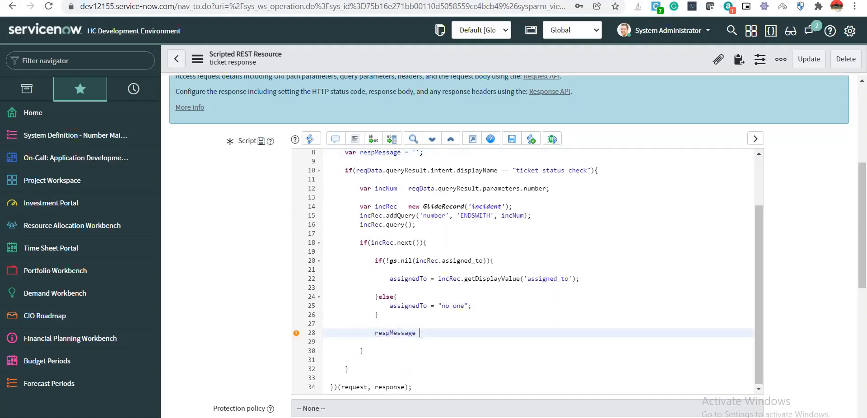
{"action": "type", "text": "="}
{"action": "type", "text": " \"Incid"}
{"action": "type", "text": "ent is"}
{"action": "key", "text": "BackSpace"}
{"action": "key", "text": "BackSpace"}
{"action": "key", "text": "BackSpace"}
Append incRec.number, " is currently assigned to ", assignedTo and "Current state of the incident is" to respMessage.
{"action": "type", "text": "+inc"}
{"action": "key", "text": "Down"}
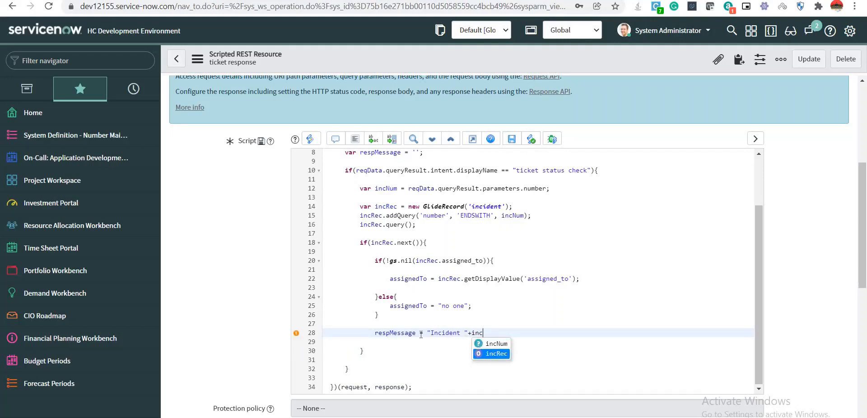
{"action": "key", "text": "Return"}
{"action": "type", "text": ".number"}
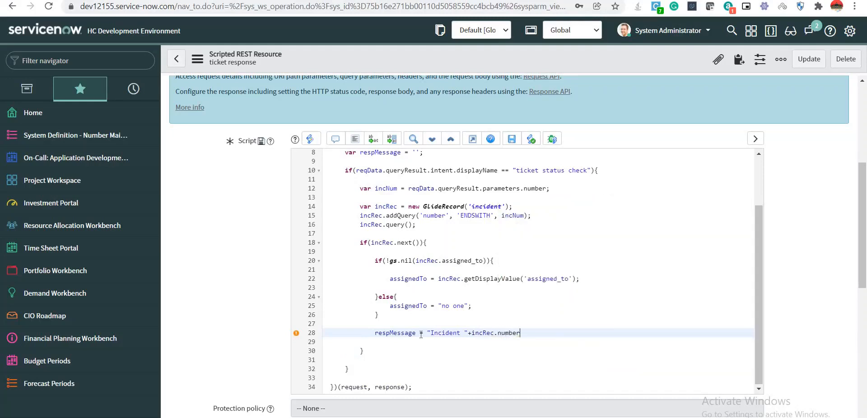
{"action": "type", "text": "+\"i"}
{"action": "key", "text": "BackSpace"}
{"action": "type", "text": "is currently assigned to"}
{"action": "type", "text": "+assign"}
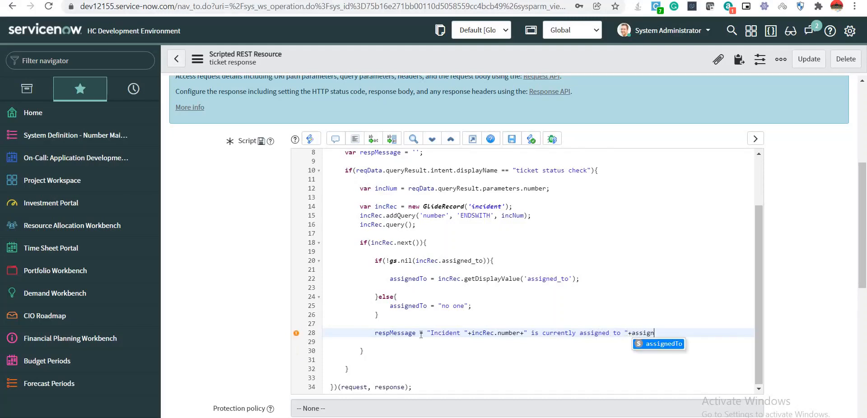
{"action": "key", "text": "Return"}
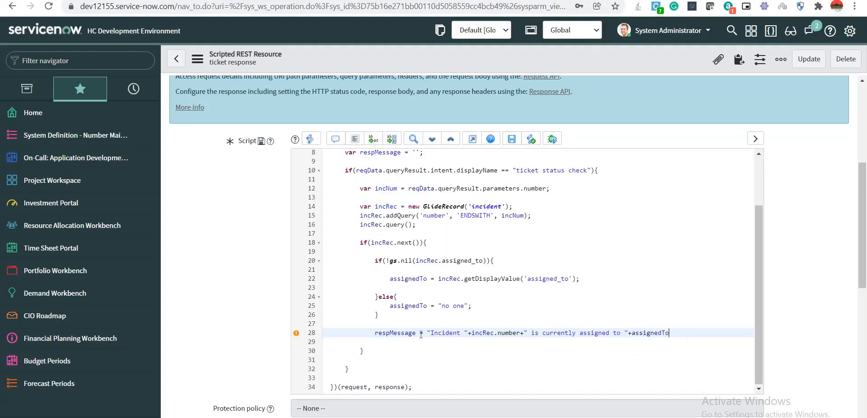
{"action": "type", "text": "+\"\""}
{"action": "type", "text": " ."}
{"action": "type", "text": "Current"}
{"action": "type", "text": " state of th"}
{"action": "type", "text": "e "}
{"action": "type", "text": "incident i"}
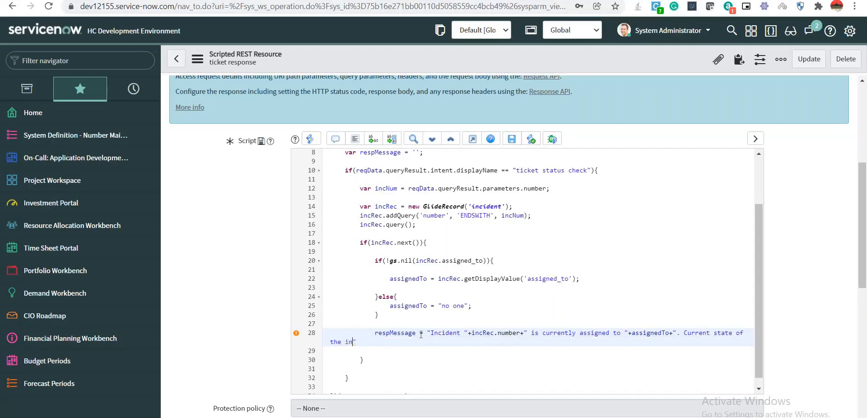
{"action": "type", "text": "s "}
{"action": "type", "text": "+incRec.getd"}
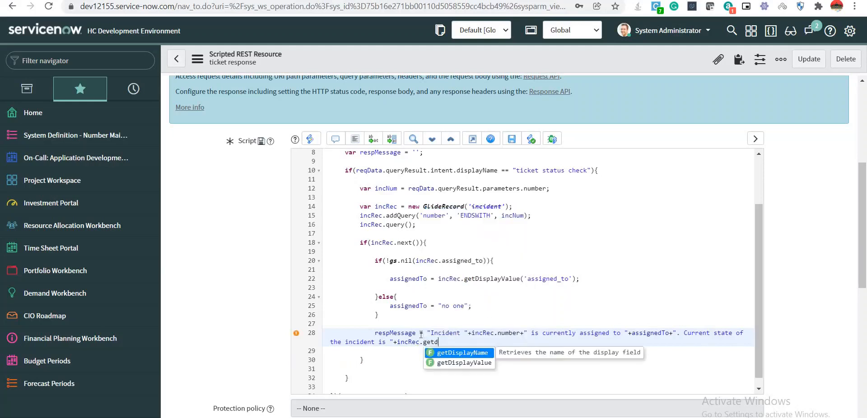
Append getDisplayValue('state'), "last updated by" incRec.sys_updated_by and " on " incRec.sys_updated_on, ending with ".";.
{"action": "key", "text": "Down"}
{"action": "key", "text": "Return"}
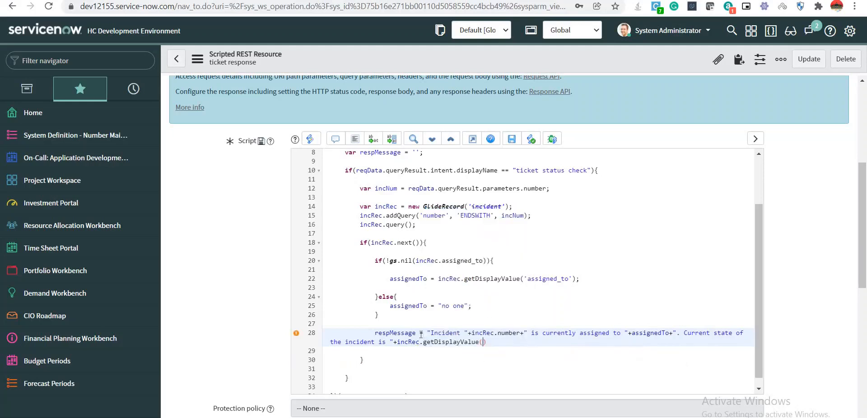
{"action": "type", "text": "'state"}
{"action": "type", "text": "')+"}
{"action": "type", "text": "\"\""}
{"action": "type", "text": "."}
{"action": "type", "text": "This incid"}
{"action": "type", "text": "ent was last"}
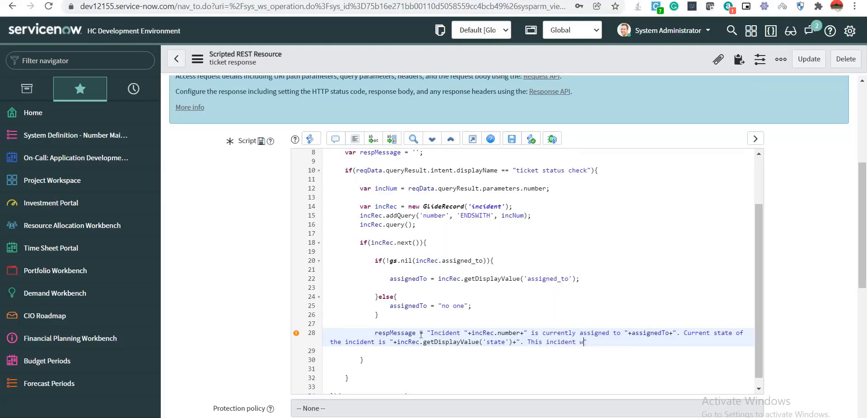
{"action": "type", "text": " updated by \"+inc"}
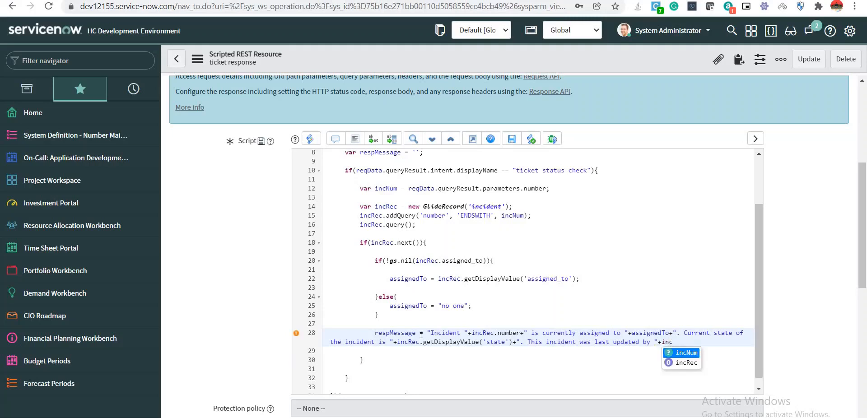
{"action": "type", "text": "Rec"}
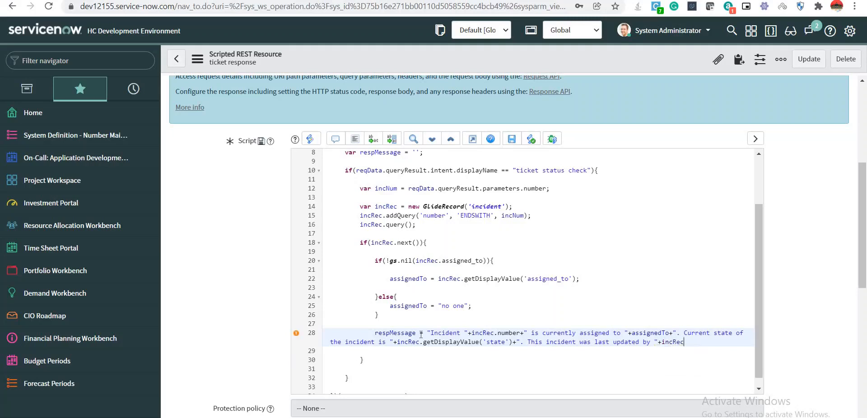
{"action": "type", "text": ".sys_updated_by"}
{"action": "type", "text": "+\" "}
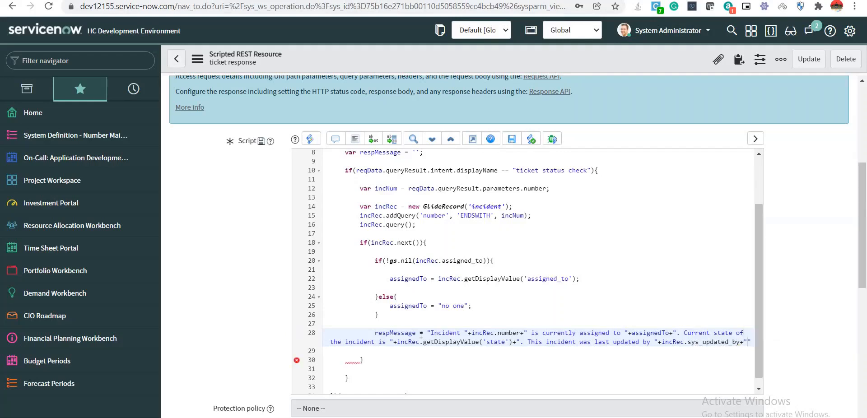
{"action": "type", "text": "on"}
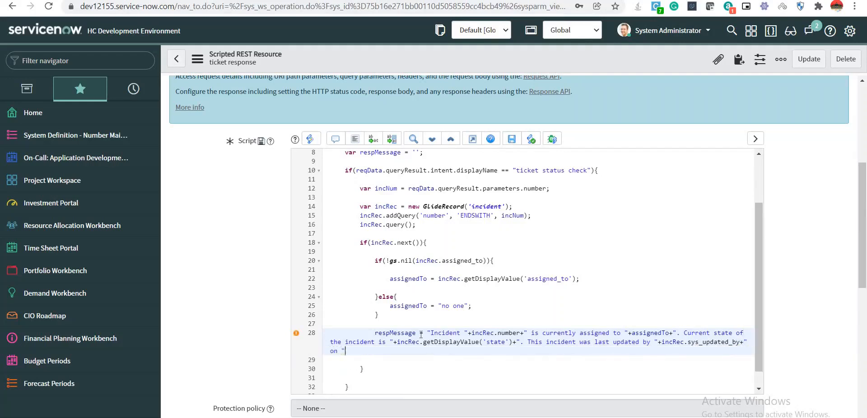
{"action": "type", "text": " \"+inc"}
{"action": "key", "text": "Down"}
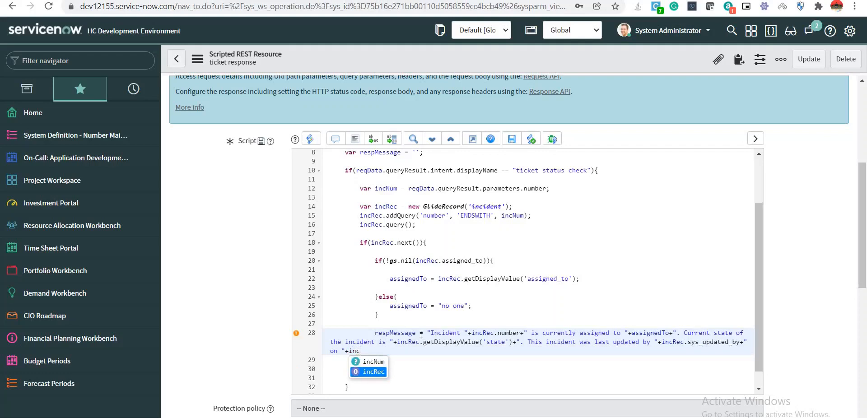
{"action": "key", "text": "Return"}
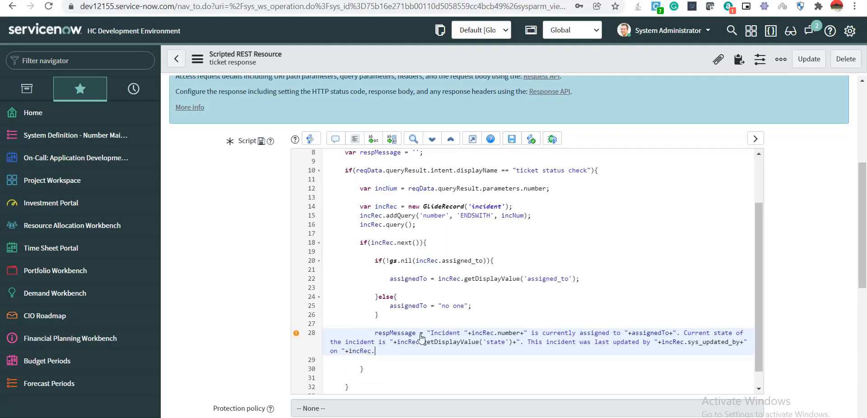
{"action": "type", "text": ".sys_updated_on"}
{"action": "type", "text": "+\".\";"}
{"action": "scroll", "coordinate": [481, 302], "scroll_direction": "down", "scroll_amount": 1}
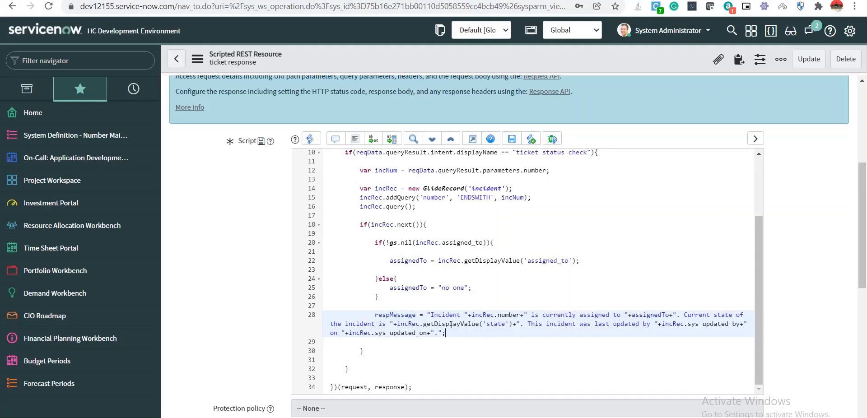
Remove the extra blank lines below the closing brace on line 30.
{"action": "left_click", "coordinate": [431, 224]}
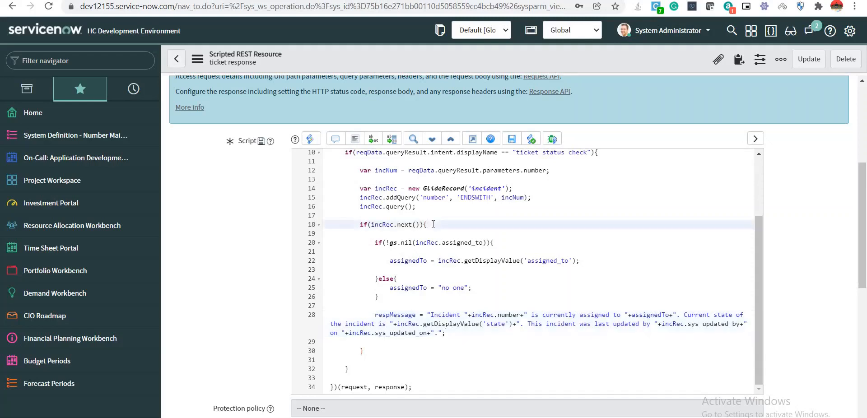
{"action": "left_click", "coordinate": [380, 350]}
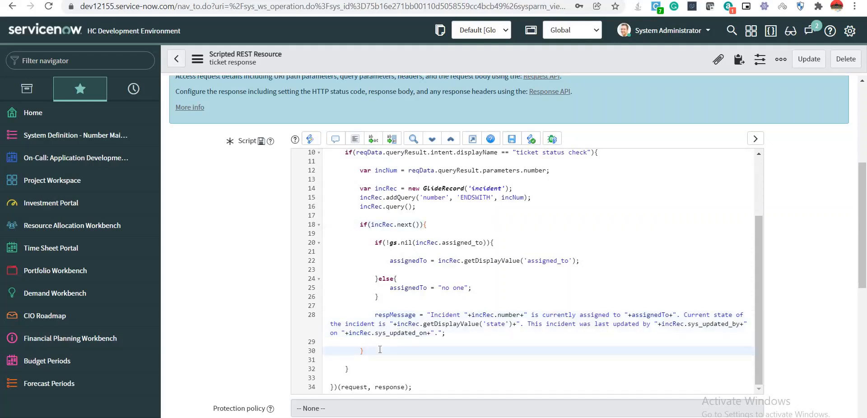
{"action": "key", "text": "Return"}
{"action": "key", "text": "Return"}
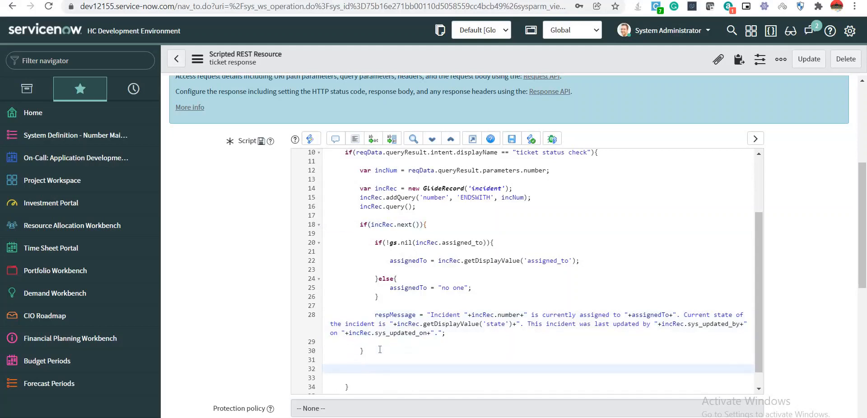
{"action": "scroll", "coordinate": [380, 350], "scroll_direction": "down", "scroll_amount": 1}
{"action": "scroll", "coordinate": [379, 350], "scroll_direction": "up", "scroll_amount": 3}
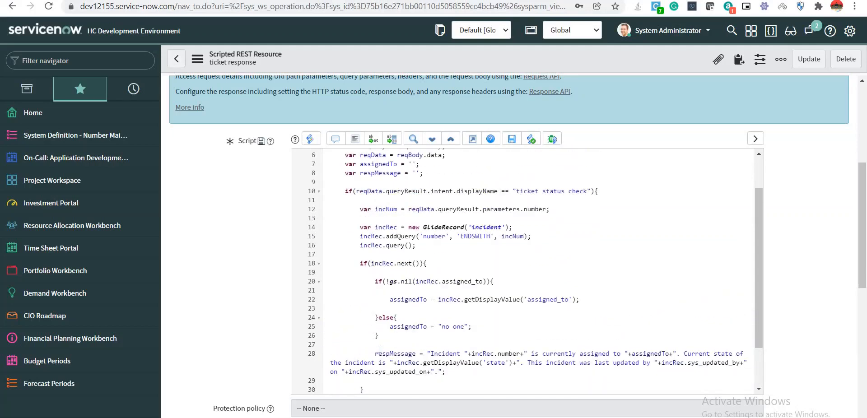
{"action": "scroll", "coordinate": [380, 350], "scroll_direction": "down", "scroll_amount": 1}
{"action": "key", "text": "BackSpace"}
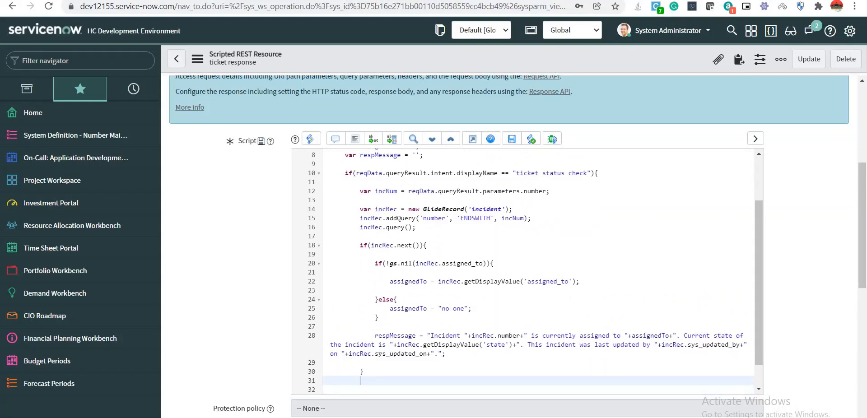
{"action": "key", "text": "BackSpace"}
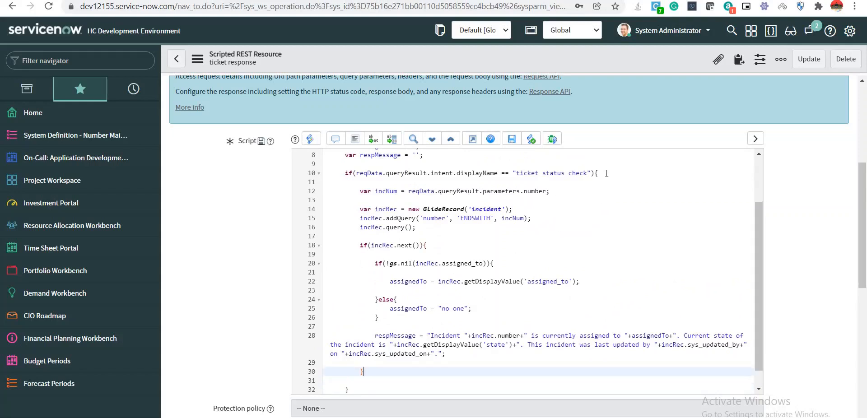
Retype the closing brace on line 32 and add two blank lines after it.
{"action": "left_click", "coordinate": [607, 175]}
{"action": "scroll", "coordinate": [478, 357], "scroll_direction": "down", "scroll_amount": 1}
{"action": "left_click", "coordinate": [374, 370]}
{"action": "key", "text": "BackSpace"}
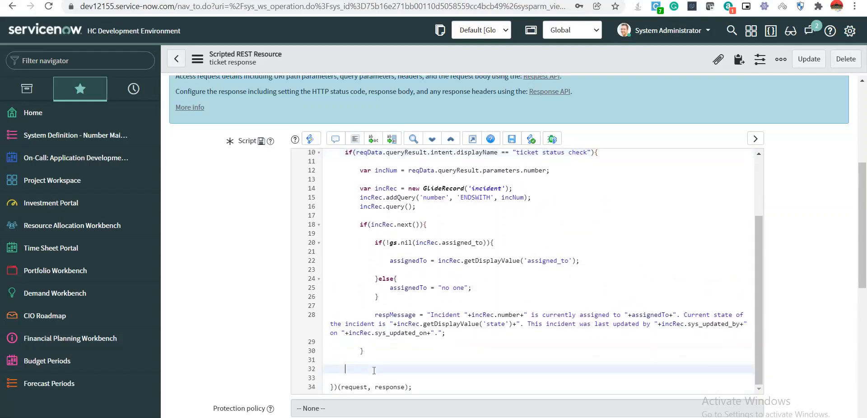
{"action": "scroll", "coordinate": [374, 373], "scroll_direction": "down", "scroll_amount": 3}
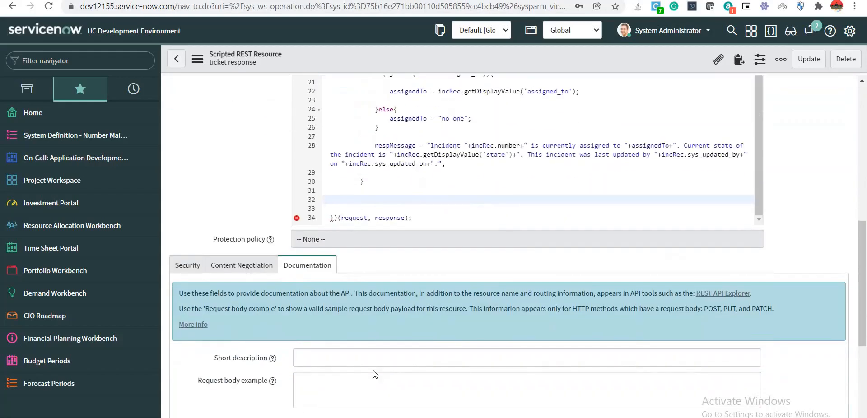
{"action": "type", "text": "}"}
{"action": "key", "text": "Return"}
{"action": "key", "text": "Return"}
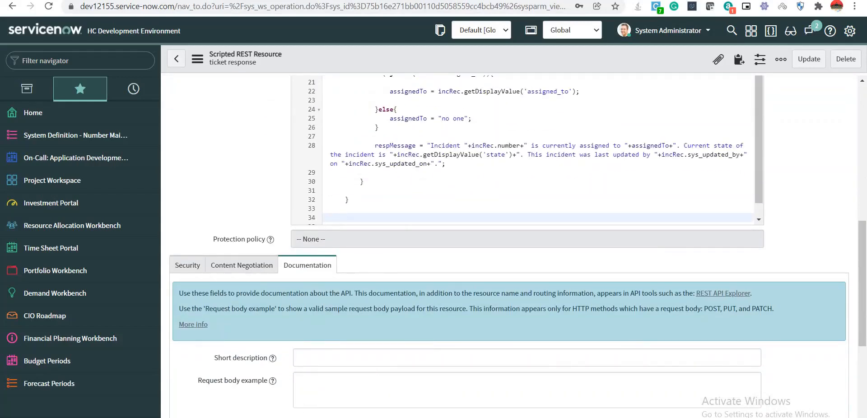
{"action": "scroll", "coordinate": [529, 266], "scroll_direction": "up", "scroll_amount": 3}
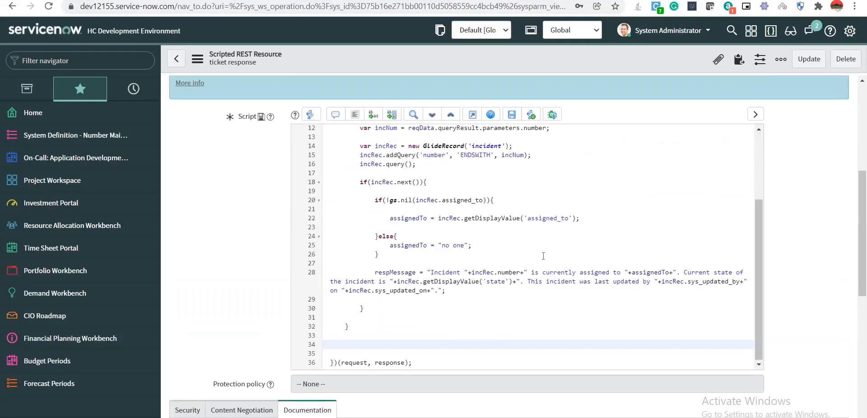
{"action": "scroll", "coordinate": [757, 167], "scroll_direction": "up", "scroll_amount": 3}
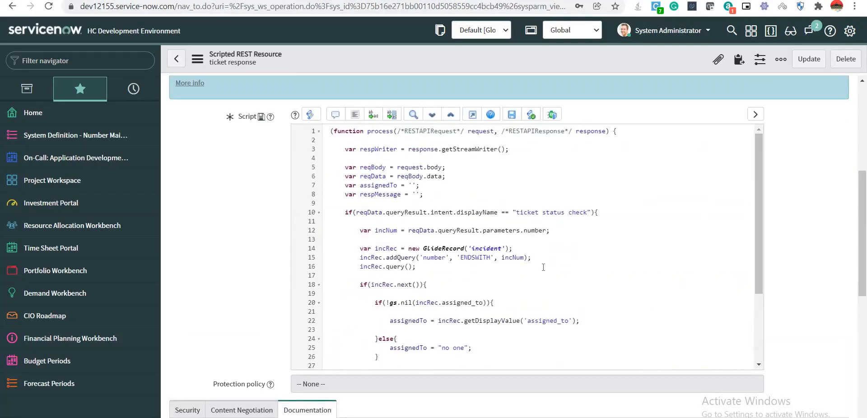
Declare var respHeaders = {}; on a new line below the respMessage declaration.
{"action": "left_click", "coordinate": [446, 196]}
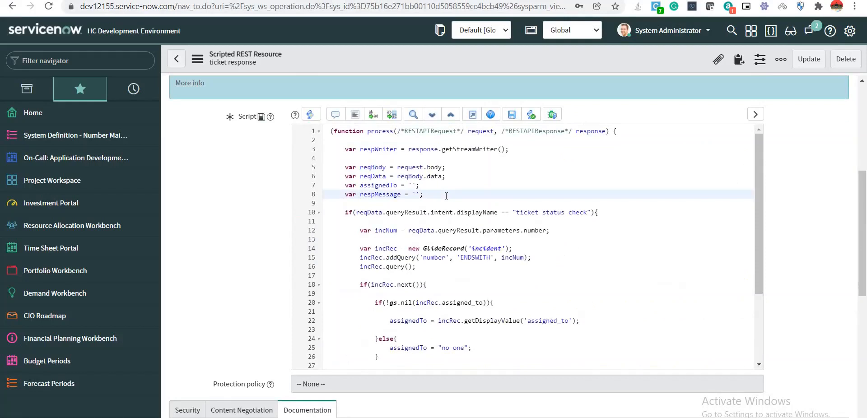
{"action": "key", "text": "Return"}
{"action": "type", "text": "var "}
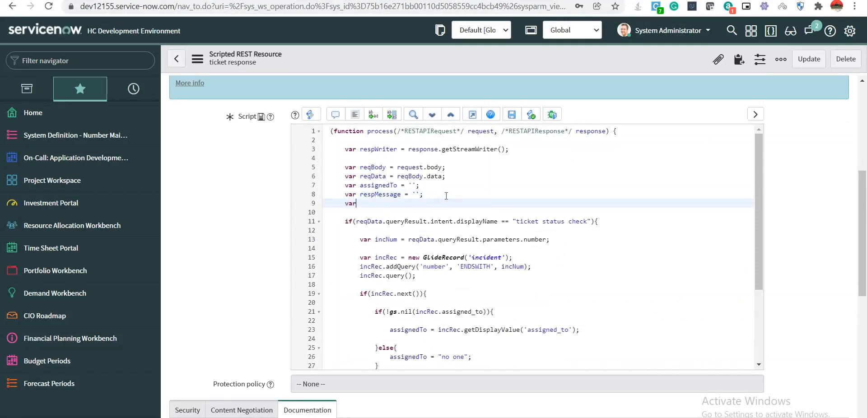
{"action": "type", "text": "headersresp"}
{"action": "key", "text": "Delete"}
{"action": "type", "text": "H"}
{"action": "type", "text": "= {};"}
{"action": "key", "text": "BackSpace"}
{"action": "type", "text": ";"}
{"action": "scroll", "coordinate": [430, 216], "scroll_direction": "down", "scroll_amount": 7}
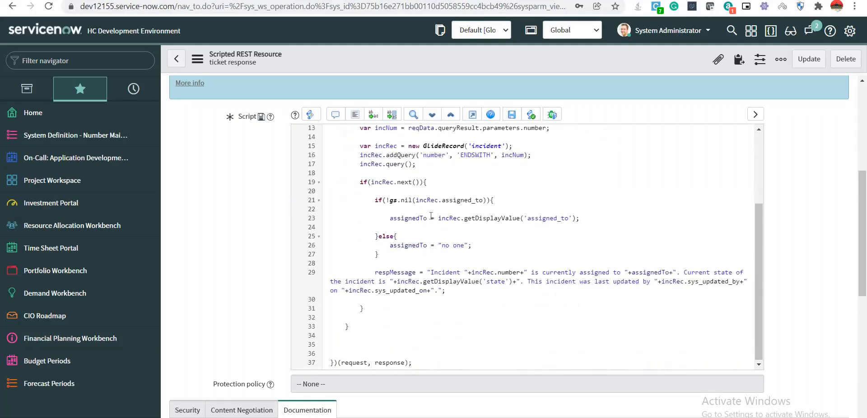
{"action": "scroll", "coordinate": [435, 232], "scroll_direction": "up", "scroll_amount": 3}
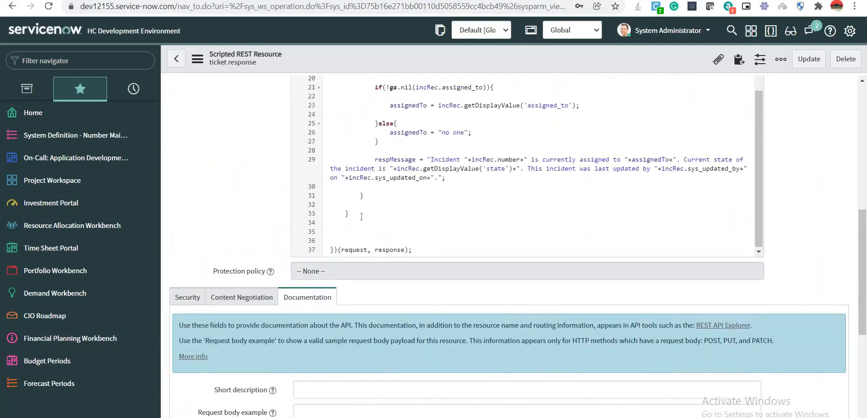
{"action": "scroll", "coordinate": [361, 217], "scroll_direction": "up", "scroll_amount": 6}
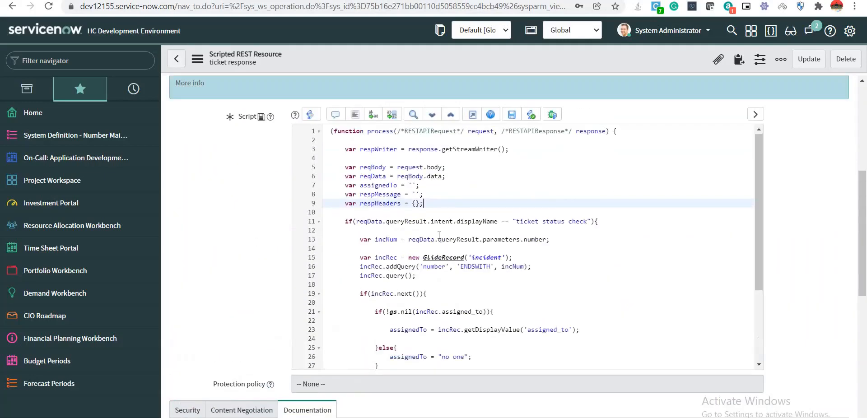
{"action": "left_click", "coordinate": [640, 221]}
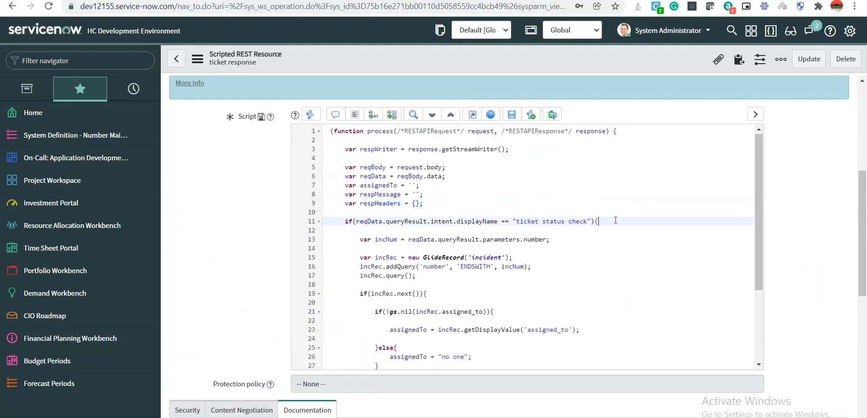
{"action": "scroll", "coordinate": [543, 257], "scroll_direction": "down", "scroll_amount": 3}
{"action": "left_click", "coordinate": [375, 331]}
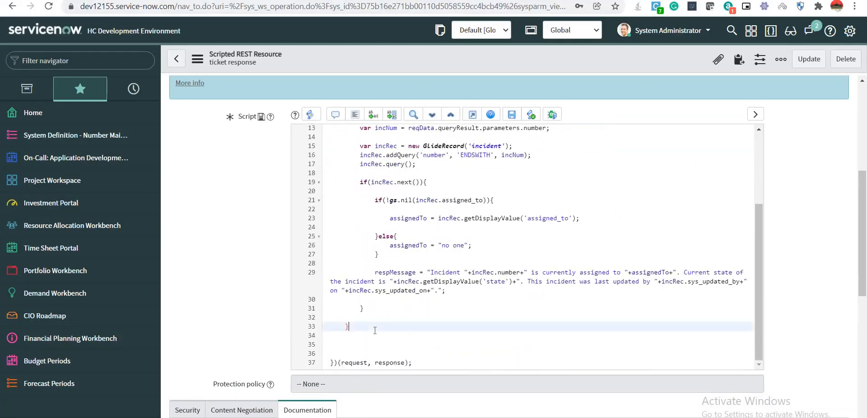
Set respHeaders['Content-Type'] = 'application/json'; after line 33's brace.
{"action": "key", "text": "Return"}
{"action": "key", "text": "Return"}
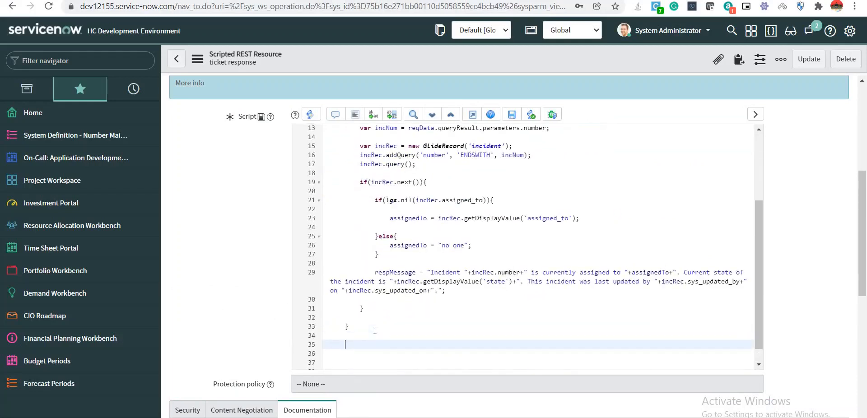
{"action": "type", "text": "resp"}
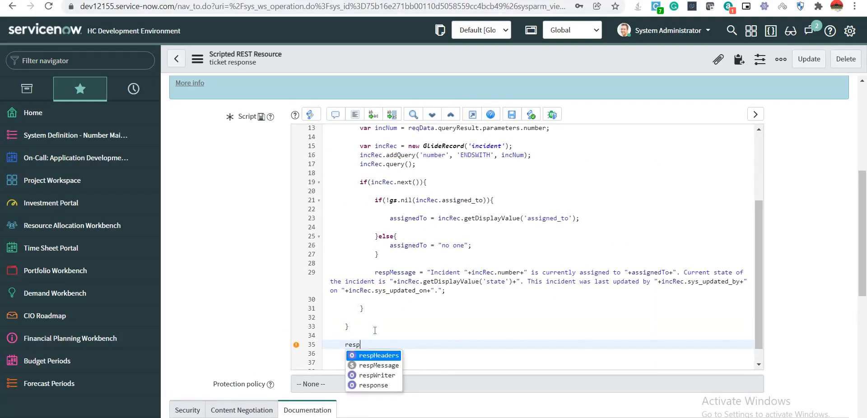
{"action": "key", "text": "Return"}
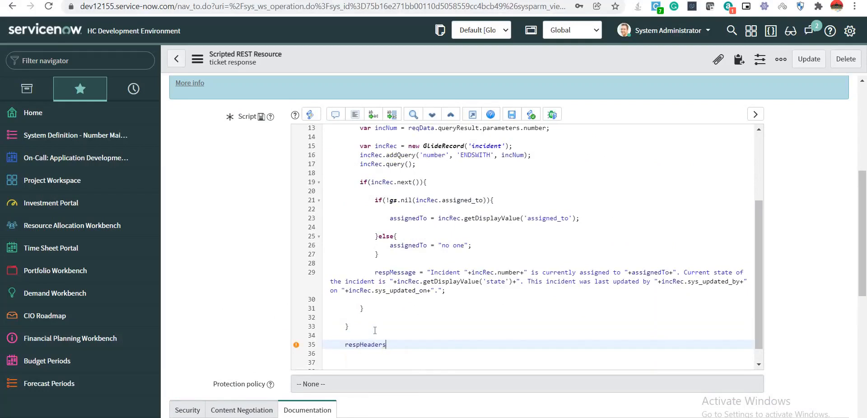
{"action": "type", "text": "['Content-Type"}
{"action": "key", "text": "End"}
{"action": "type", "text": "= 'applicat"}
{"action": "type", "text": "ion/j"}
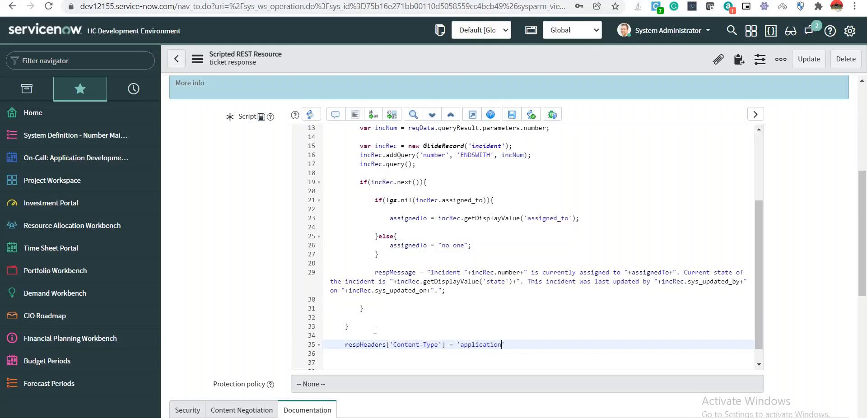
{"action": "type", "text": "son';"}
{"action": "key", "text": "Return"}
Add response.setStatus(200); on the next line.
{"action": "type", "text": "resp"}
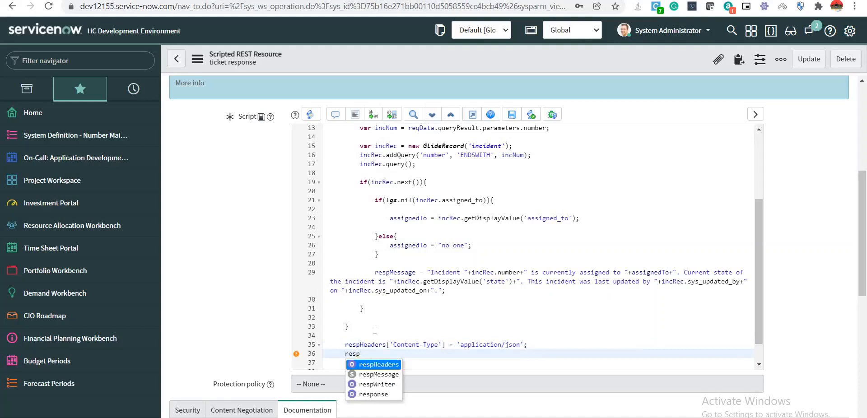
{"action": "key", "text": "Down"}
{"action": "key", "text": "Down"}
{"action": "key", "text": "Down"}
{"action": "key", "text": "Return"}
{"action": "type", "text": "."}
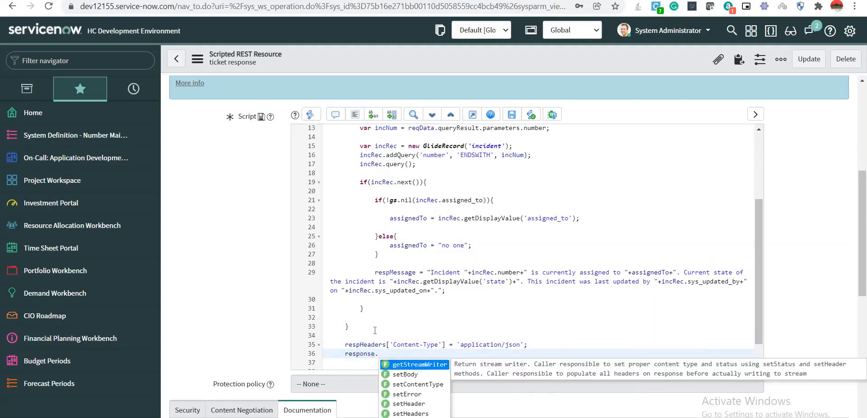
{"action": "type", "text": "set"}
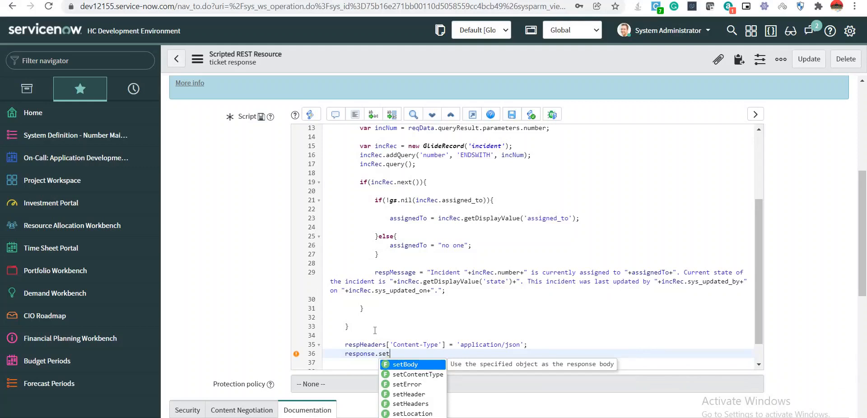
{"action": "key", "text": "Up"}
{"action": "key", "text": "Return"}
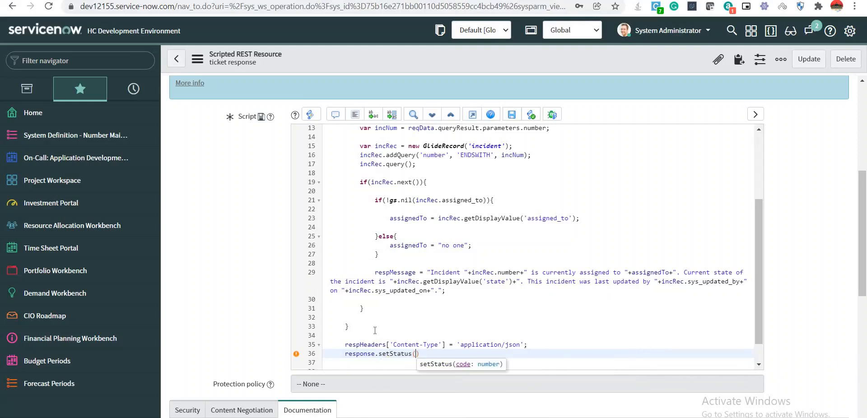
{"action": "type", "text": "2"}
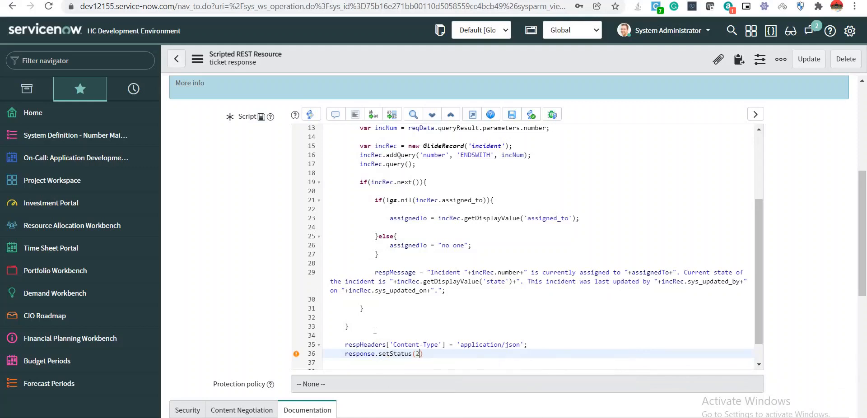
{"action": "type", "text": "00);"}
{"action": "key", "text": "Return"}
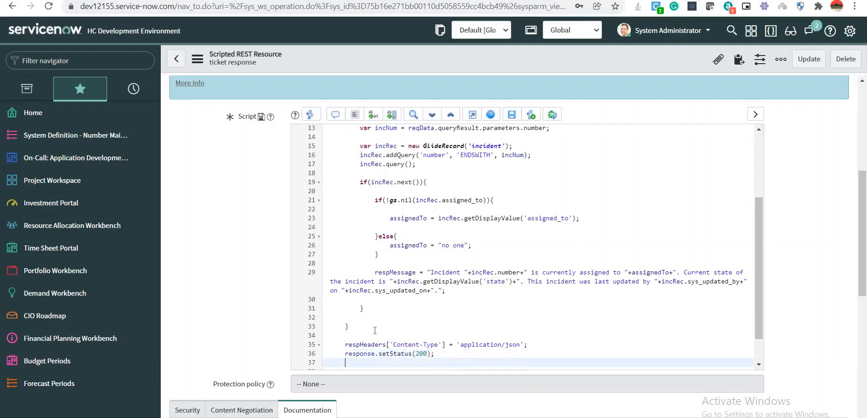
Add response.setHeaders(respHeaders); followed by blank lines.
{"action": "type", "text": "resp"}
{"action": "key", "text": "Down"}
{"action": "key", "text": "Down"}
{"action": "key", "text": "Down"}
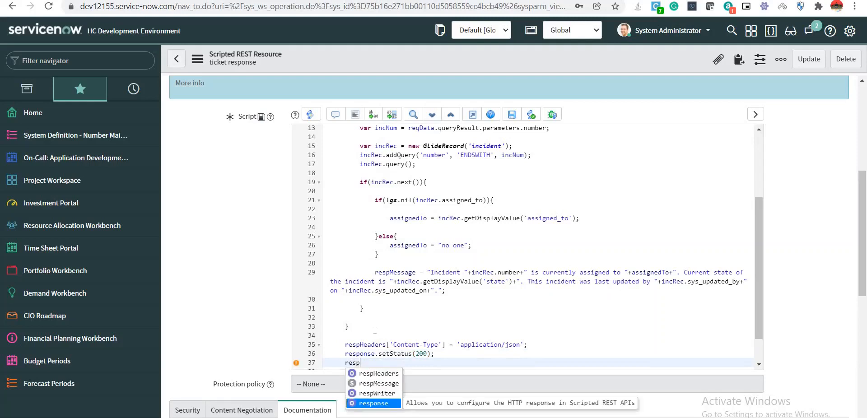
{"action": "key", "text": "Return"}
{"action": "type", "text": ".seth"}
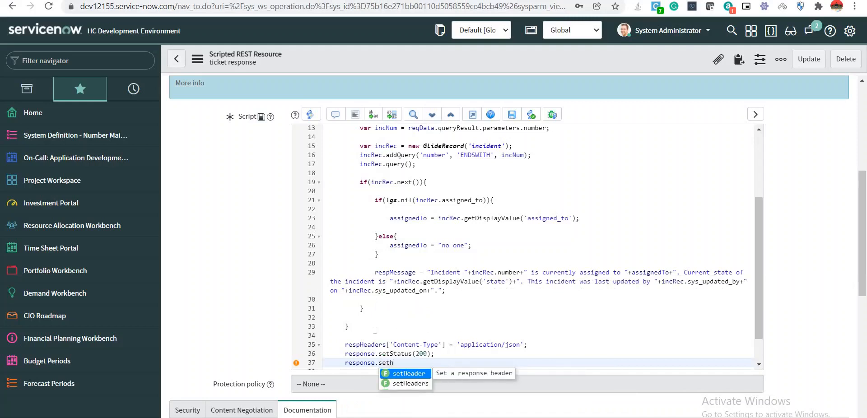
{"action": "key", "text": "Down"}
{"action": "key", "text": "Return"}
{"action": "type", "text": "resp"}
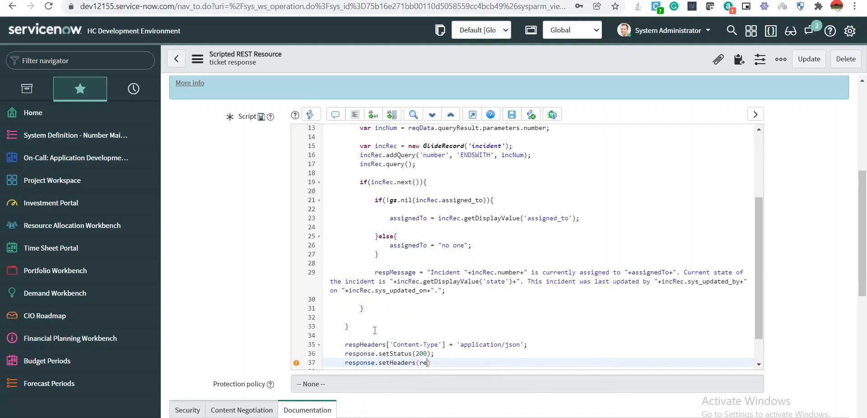
{"action": "key", "text": "ctrl+space"}
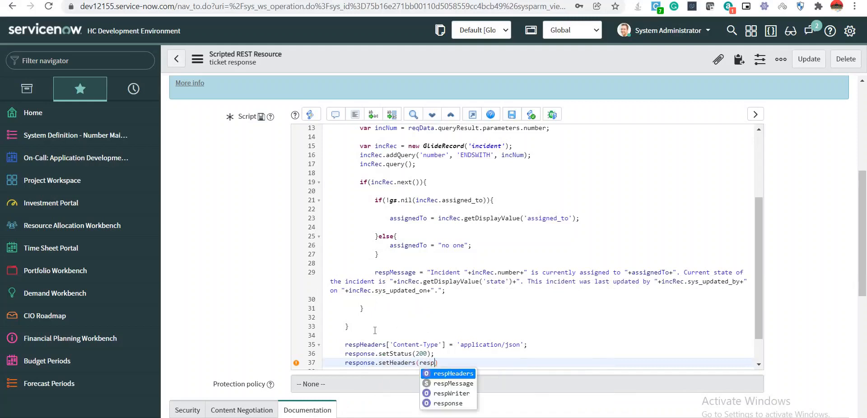
{"action": "key", "text": "Return"}
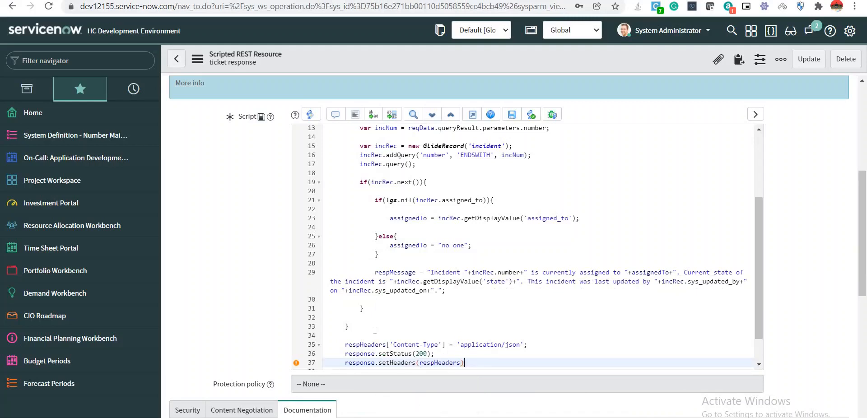
{"action": "type", "text": ");"}
{"action": "key", "text": "Return"}
{"action": "key", "text": "Return"}
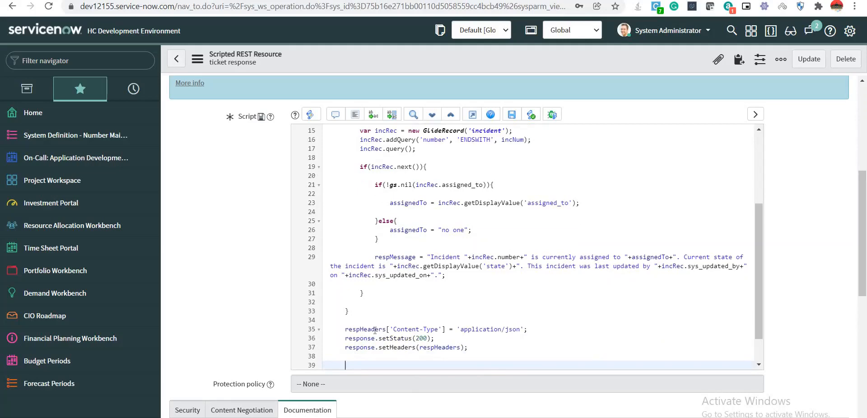
{"action": "scroll", "coordinate": [532, 240], "scroll_direction": "up", "scroll_amount": 3}
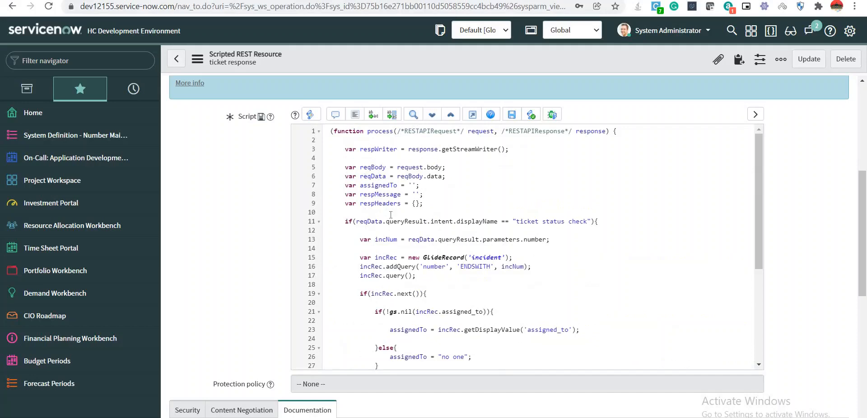
{"action": "scroll", "coordinate": [390, 214], "scroll_direction": "down", "scroll_amount": 4}
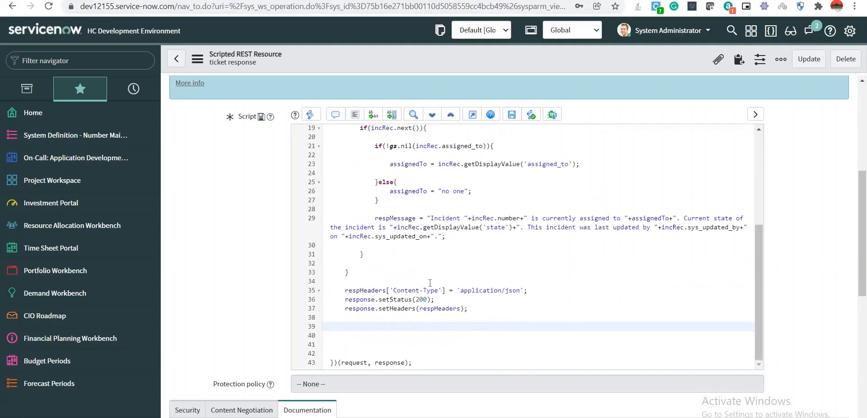
Declare var respBody = {}; on line 10, below respHeaders.
{"action": "scroll", "coordinate": [430, 282], "scroll_direction": "up", "scroll_amount": 4}
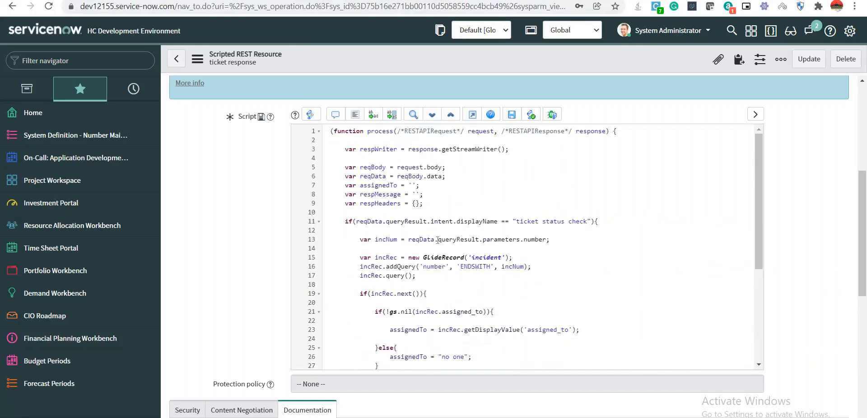
{"action": "left_click", "coordinate": [434, 204]}
{"action": "key", "text": "Return"}
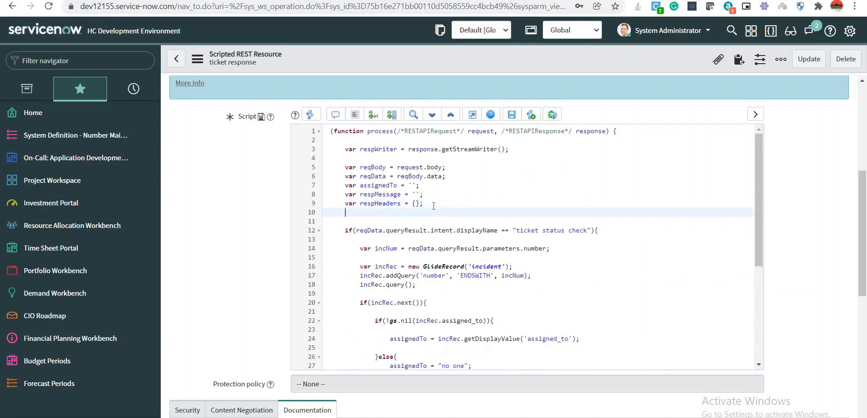
{"action": "type", "text": "var respBody"}
{"action": "type", "text": "="}
{"action": "type", "text": "{};"}
{"action": "scroll", "coordinate": [508, 275], "scroll_direction": "down", "scroll_amount": 4}
On line 39, assign respBody = { "fulfillmentText": message } with the braces split across lines.
{"action": "left_click", "coordinate": [377, 317]}
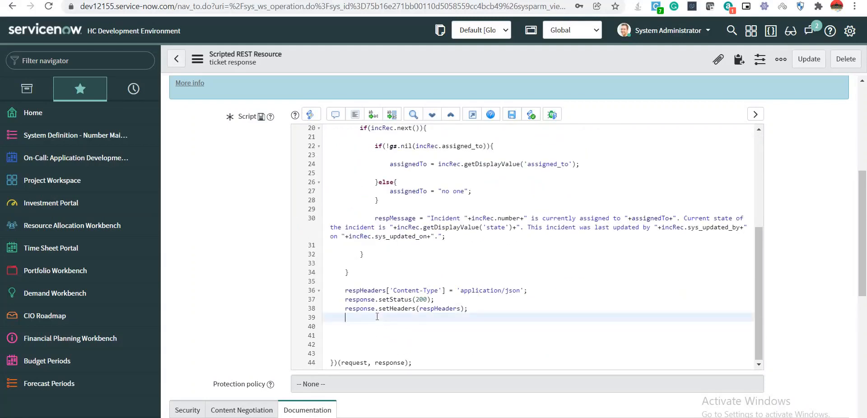
{"action": "type", "text": "resp"}
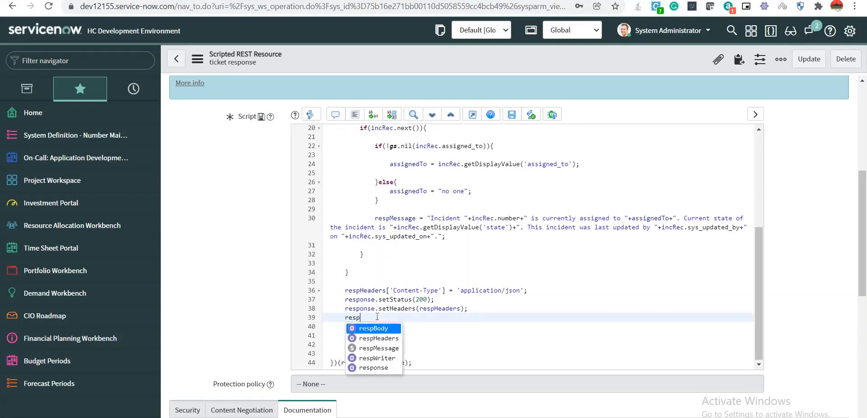
{"action": "key", "text": "Return"}
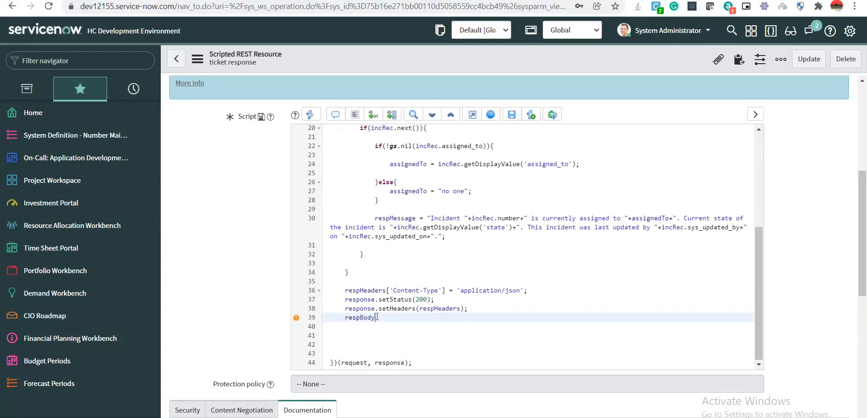
{"action": "type", "text": "= {};"}
{"action": "key", "text": "Return"}
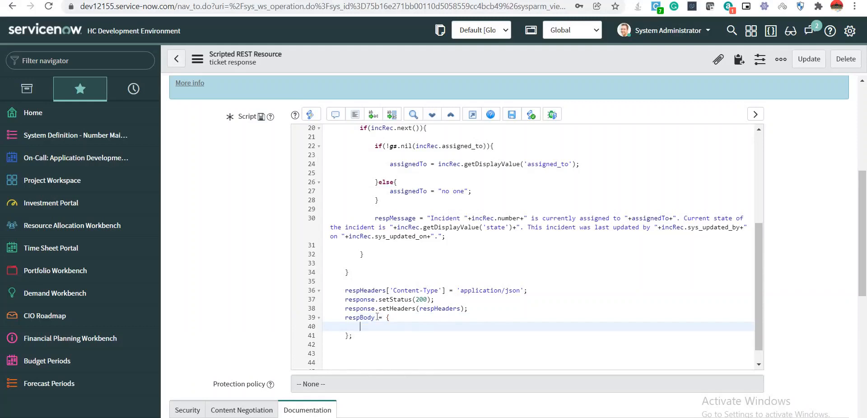
{"action": "type", "text": "\"ful"}
{"action": "type", "text": "fillmentText\": message"}
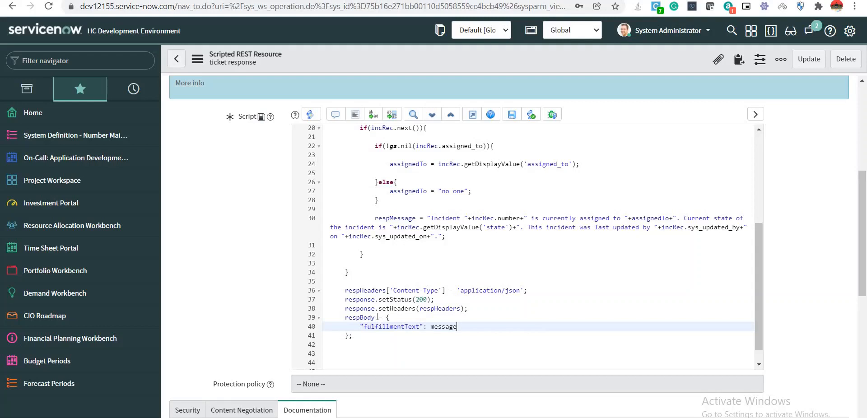
{"action": "scroll", "coordinate": [375, 314], "scroll_direction": "up", "scroll_amount": 5}
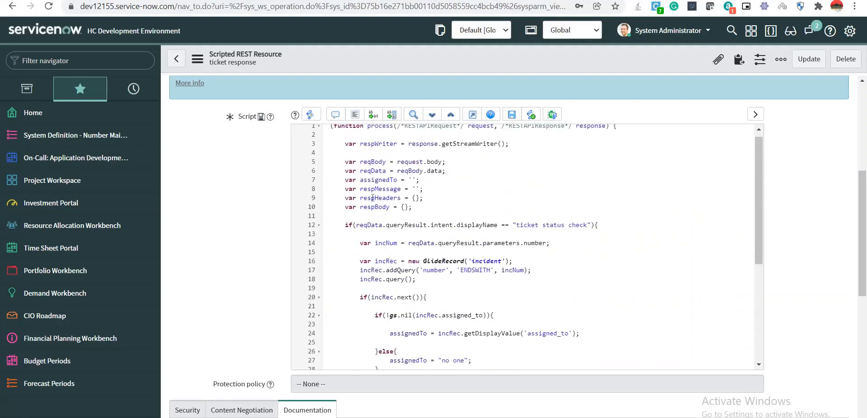
Set fulfillmentText to respMessage and start a "payload":{ entry on the next line.
{"action": "scroll", "coordinate": [389, 254], "scroll_direction": "down", "scroll_amount": 3}
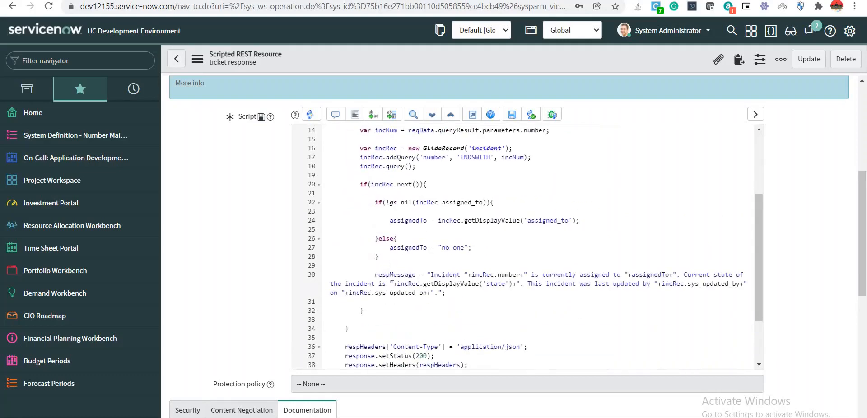
{"action": "double_click", "coordinate": [392, 275]}
{"action": "key", "text": "ctrl+c"}
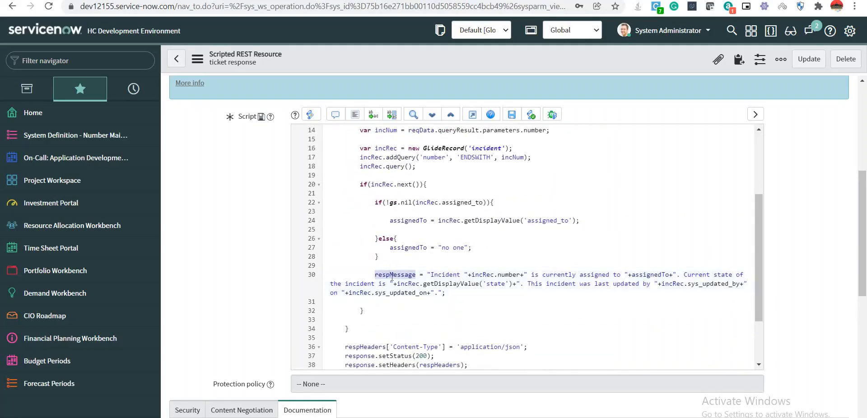
{"action": "scroll", "coordinate": [392, 277], "scroll_direction": "up", "scroll_amount": 4}
{"action": "scroll", "coordinate": [392, 277], "scroll_direction": "down", "scroll_amount": 5}
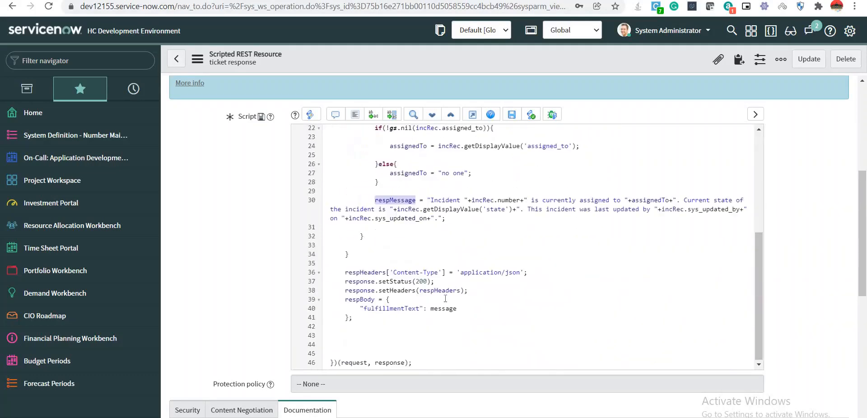
{"action": "double_click", "coordinate": [445, 309]}
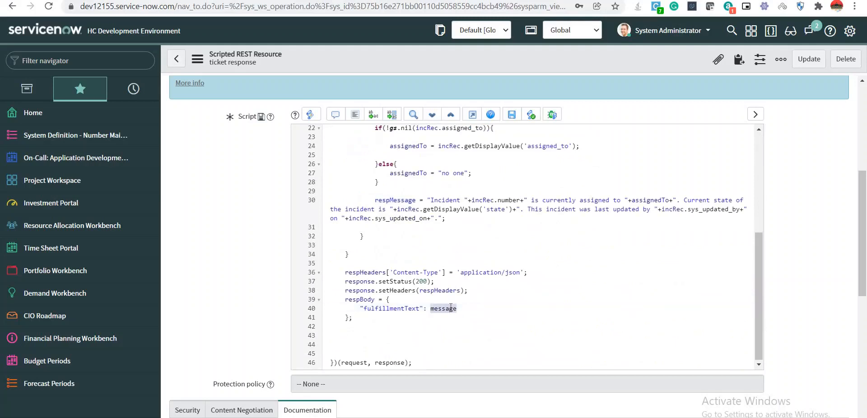
{"action": "key", "text": "ctrl+v"}
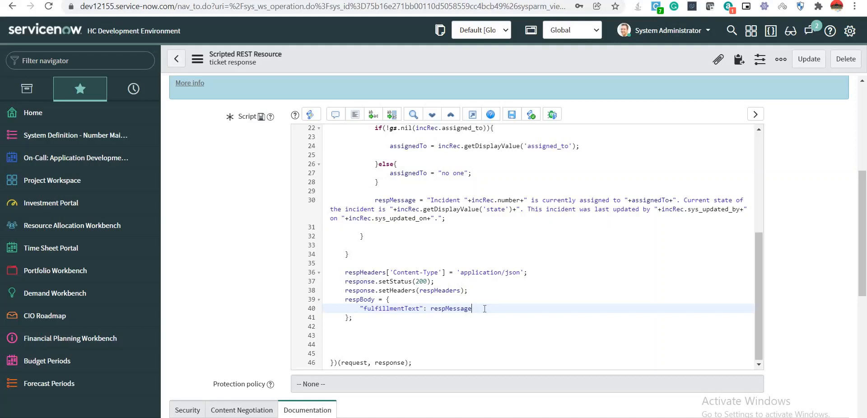
{"action": "key", "text": "Return"}
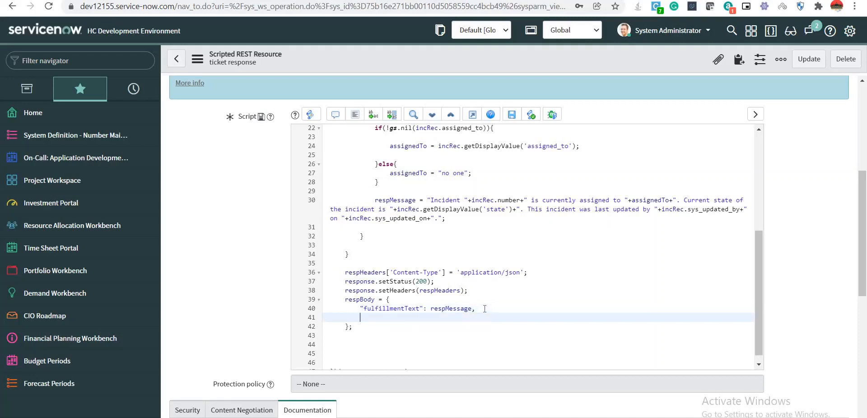
{"action": "type", "text": "\"payload\":{"}
Add a "google" object inside payload with "expectUserResponse": true.
{"action": "key", "text": "Return"}
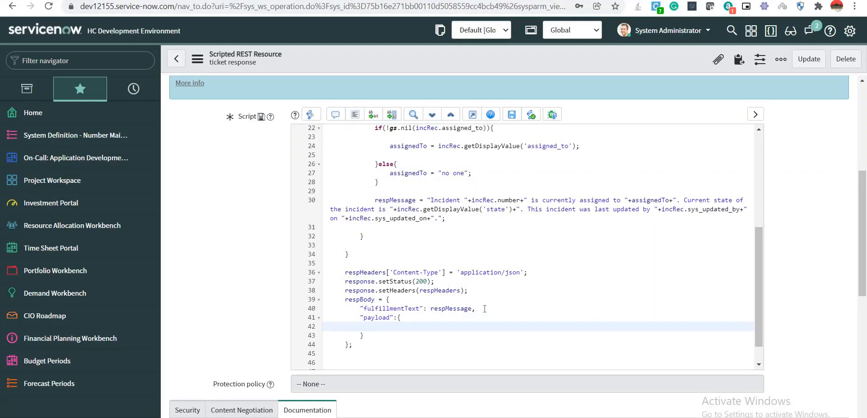
{"action": "type", "text": "\"google"}
{"action": "type", "text": ":{"}
{"action": "key", "text": "Return"}
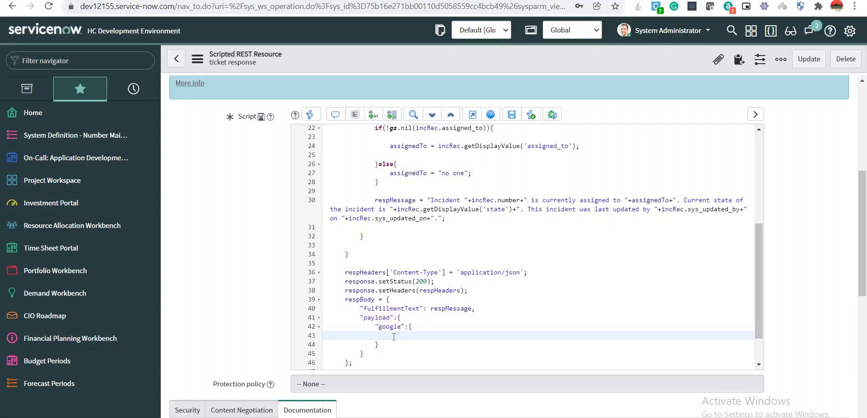
{"action": "type", "text": "\"expectUserReso"}
{"action": "key", "text": "BackSpace"}
{"action": "type", "text": "ponse\": true,"}
Open a "richResponse" object containing an "items":[ array.
{"action": "key", "text": "Return"}
{"action": "type", "text": "\"rich"}
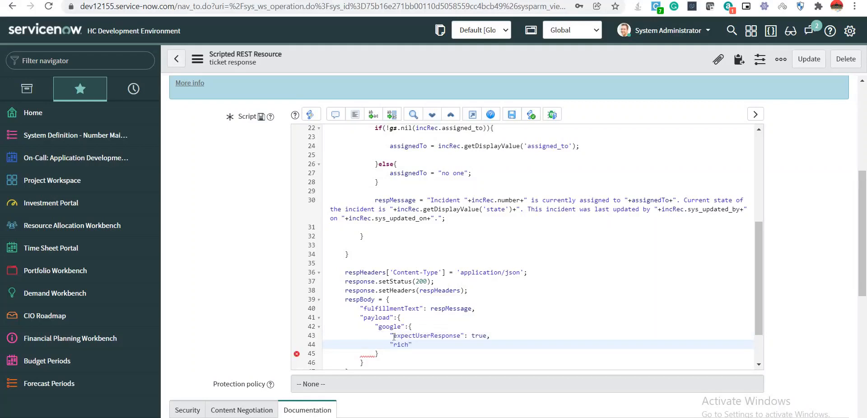
{"action": "type", "text": "Response\":{"}
{"action": "key", "text": "Return"}
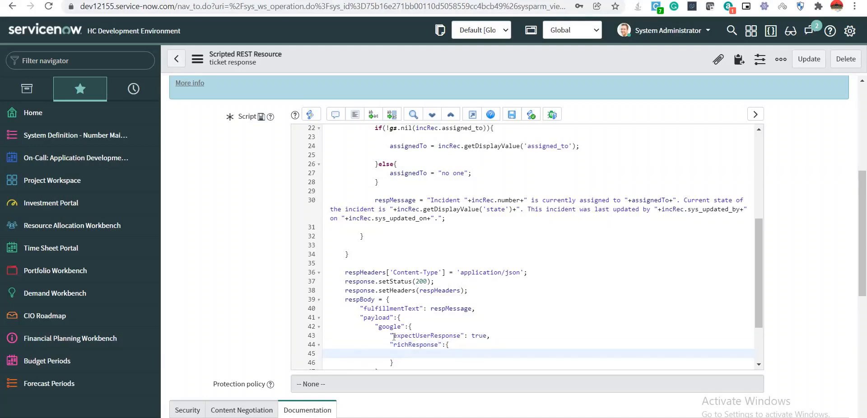
{"action": "scroll", "coordinate": [409, 277], "scroll_direction": "down", "scroll_amount": 3}
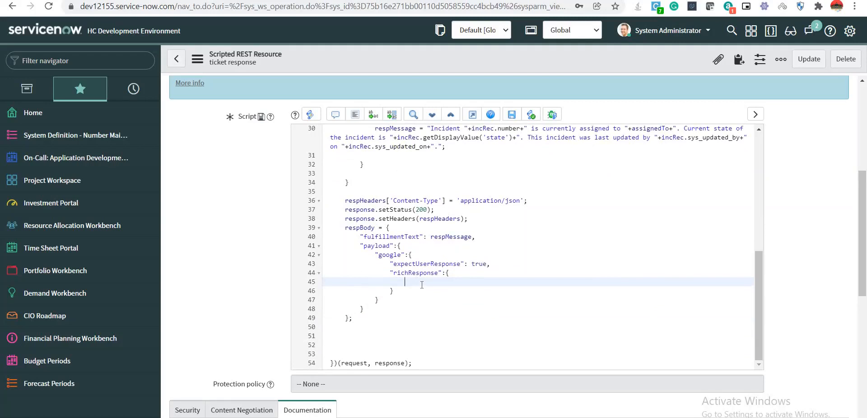
{"action": "type", "text": "\"items\":["}
Insert { "simpleResponse":{ "textToSpeech": respMessage } } into items, picking respMessage from autocomplete.
{"action": "key", "text": "Return"}
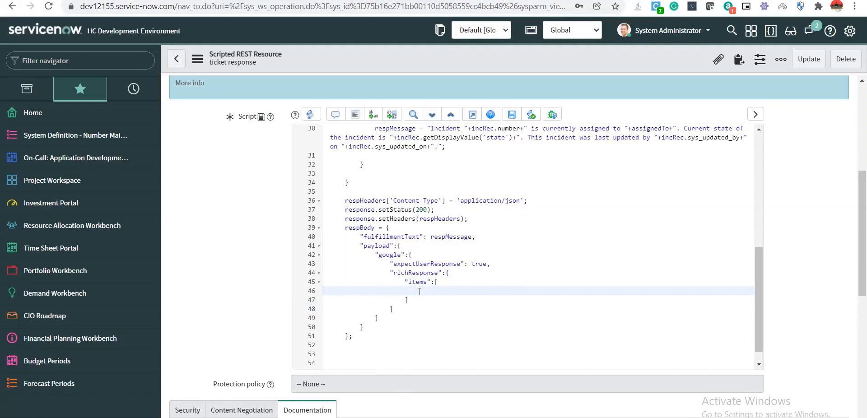
{"action": "type", "text": "{"}
{"action": "key", "text": "Return"}
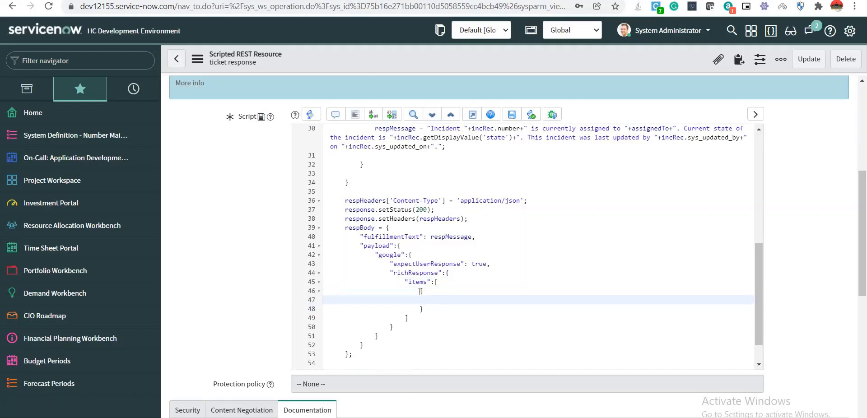
{"action": "type", "text": "\"simpleResponse\""}
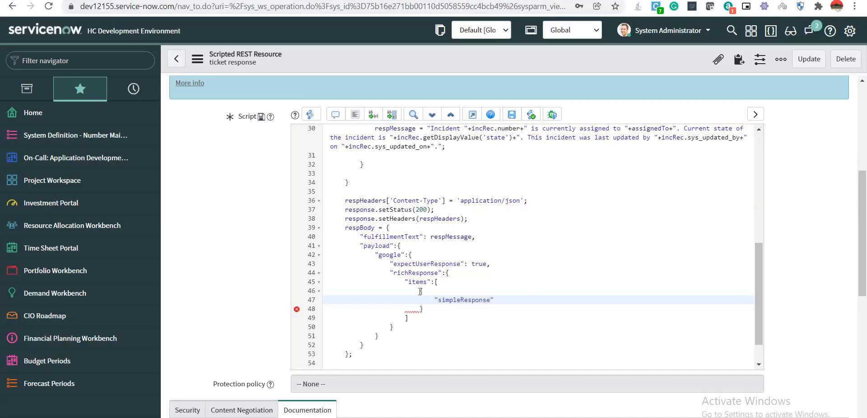
{"action": "type", "text": ":{"}
{"action": "key", "text": "Return"}
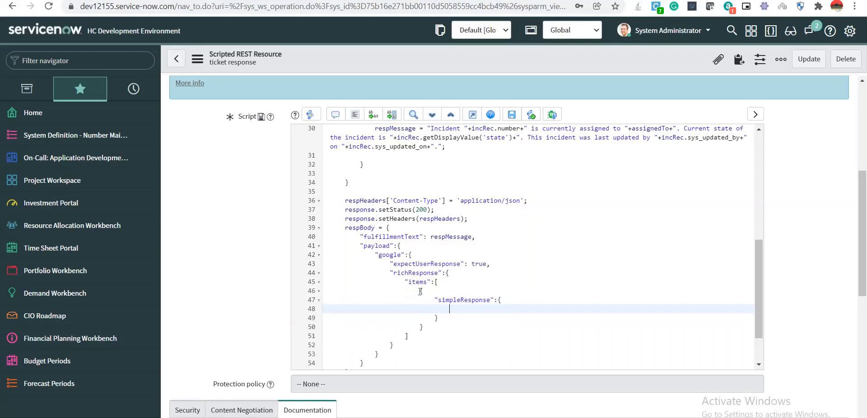
{"action": "type", "text": "\"textToSpeech\": resp"}
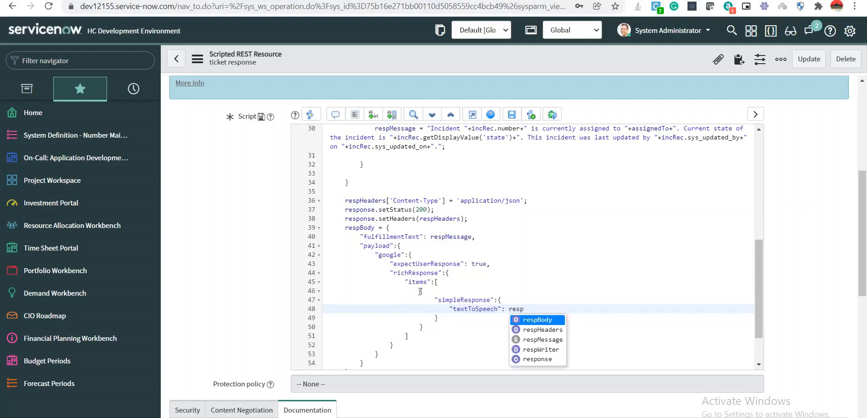
{"action": "key", "text": "Down"}
{"action": "key", "text": "Down"}
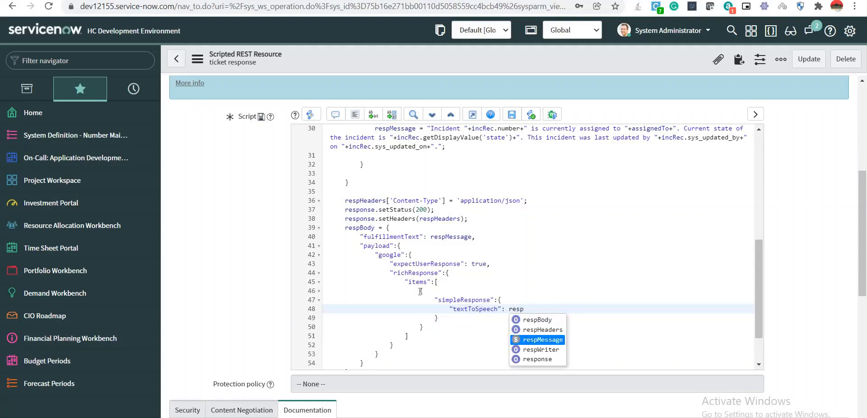
{"action": "key", "text": "Return"}
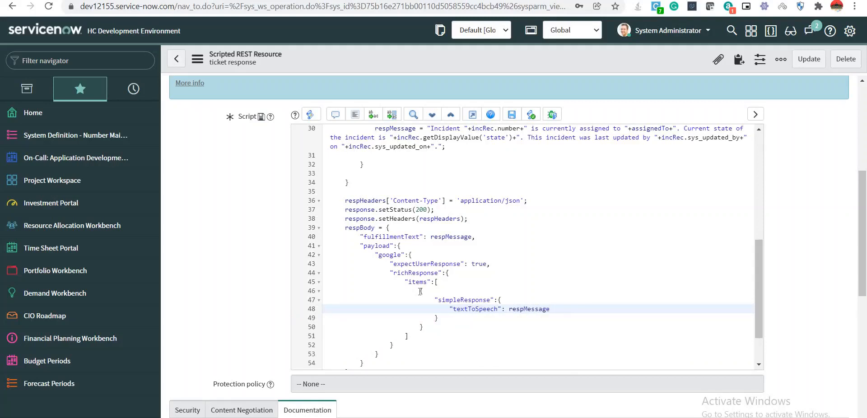
{"action": "scroll", "coordinate": [420, 292], "scroll_direction": "down", "scroll_amount": 2}
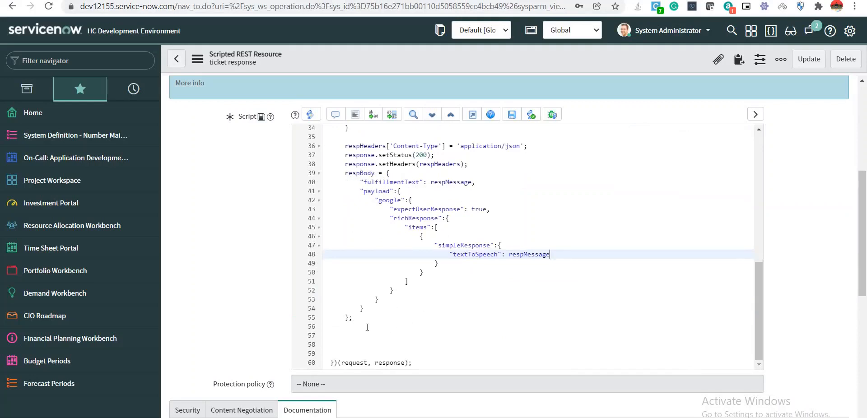
Start line 57 with respWriter, chosen from the autocomplete list.
{"action": "left_click", "coordinate": [354, 332]}
{"action": "type", "text": "writer"}
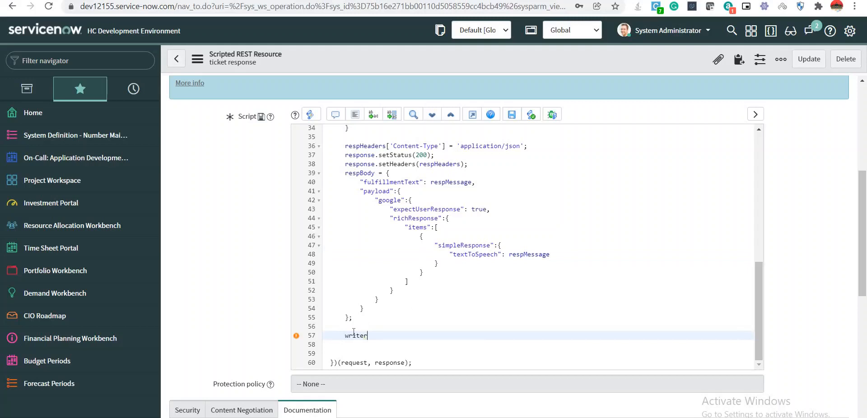
{"action": "key", "text": "BackSpace"}
{"action": "key", "text": "BackSpace"}
{"action": "key", "text": "BackSpace"}
{"action": "key", "text": "BackSpace"}
{"action": "key", "text": "BackSpace"}
{"action": "scroll", "coordinate": [354, 331], "scroll_direction": "up", "scroll_amount": 7}
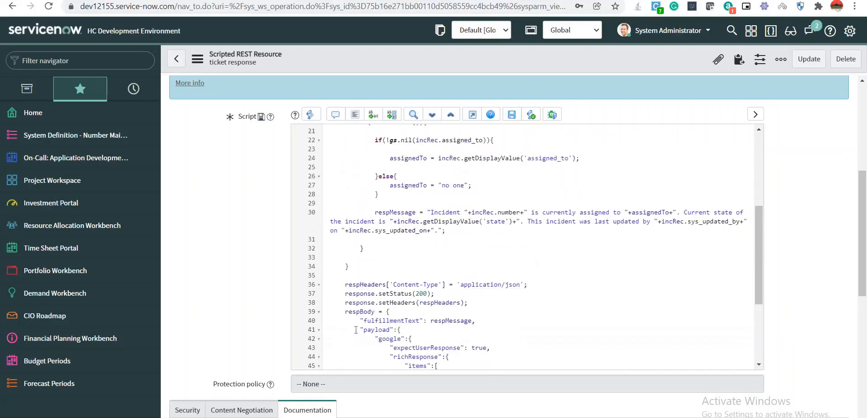
{"action": "scroll", "coordinate": [356, 330], "scroll_direction": "down", "scroll_amount": 7}
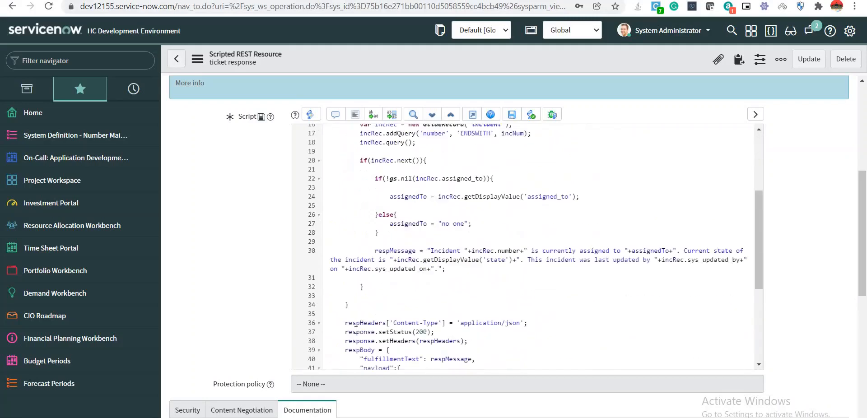
{"action": "key", "text": "BackSpace"}
{"action": "type", "text": "resp"}
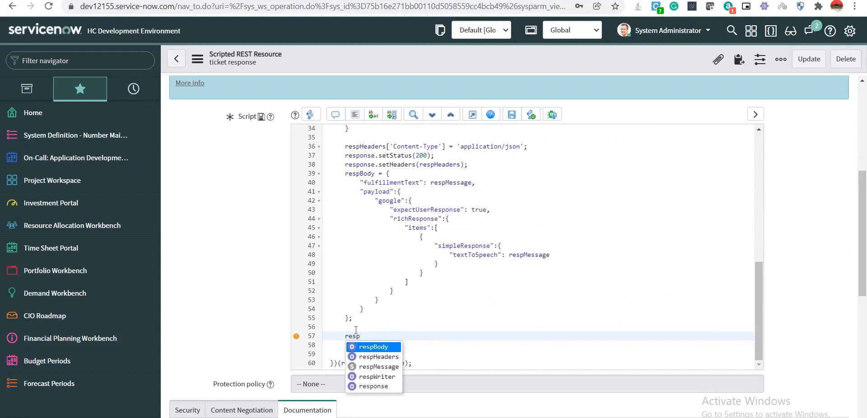
{"action": "key", "text": "Down"}
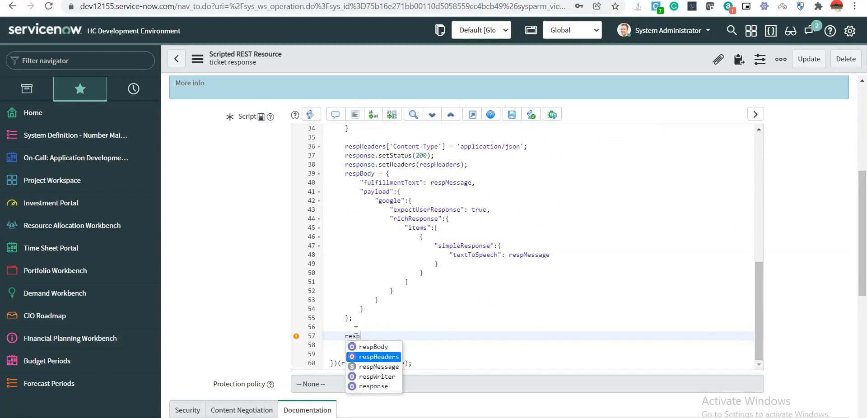
{"action": "key", "text": "Down"}
{"action": "key", "text": "Down"}
{"action": "key", "text": "Return"}
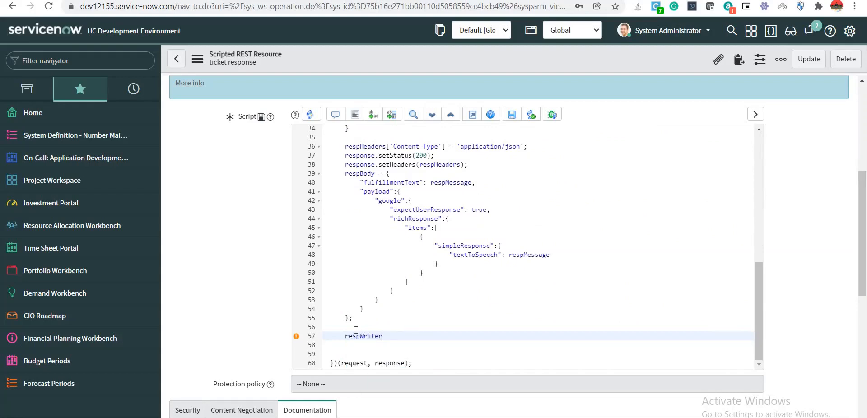
Complete the line as respWriter.writeString(JSON.stringify(respBody)); and save the resource.
{"action": "type", "text": ".wr"}
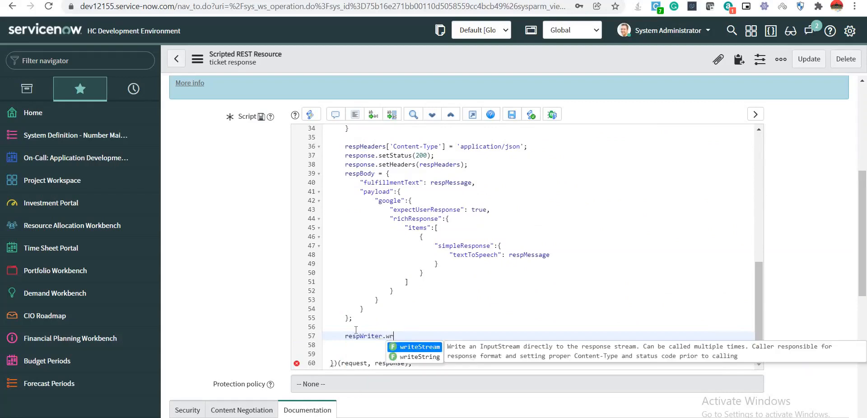
{"action": "type", "text": "ite"}
{"action": "key", "text": "Down"}
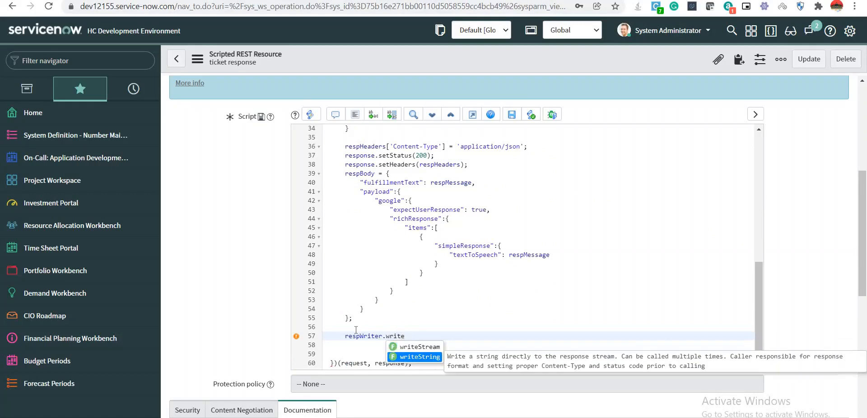
{"action": "key", "text": "Return"}
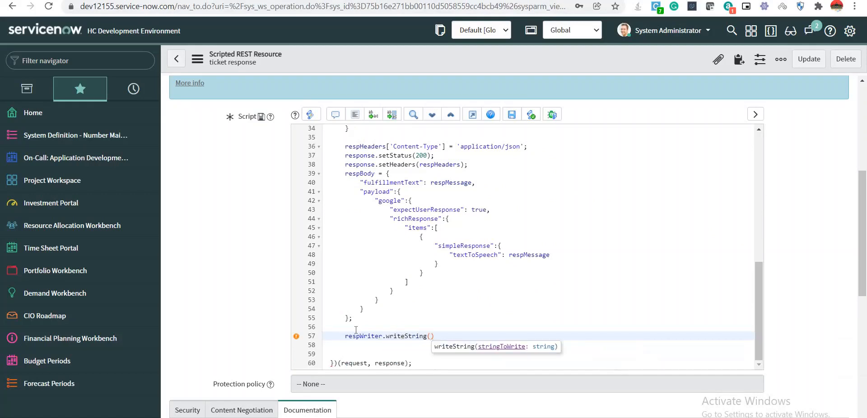
{"action": "type", "text": "H"}
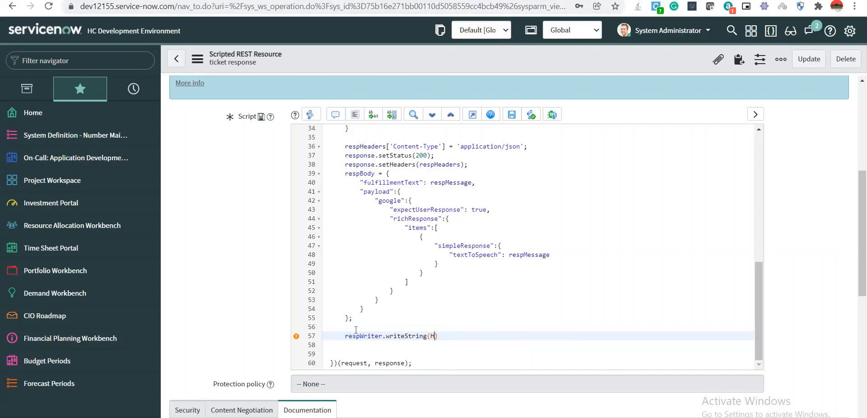
{"action": "key", "text": "BackSpace"}
{"action": "type", "text": "JSON.stringify(resp"}
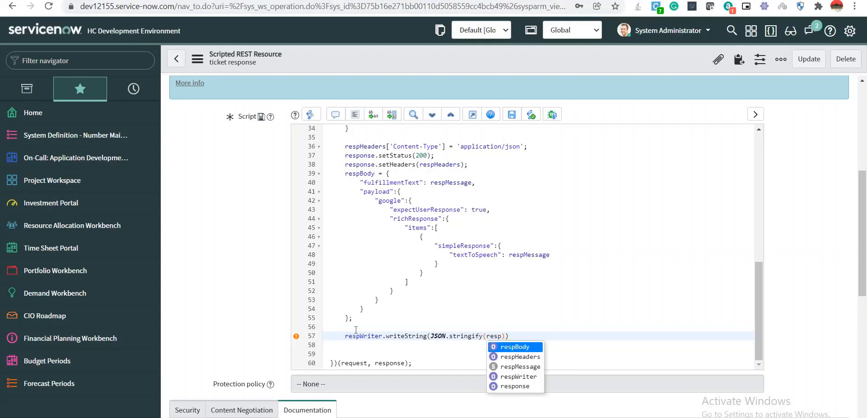
{"action": "key", "text": "Return"}
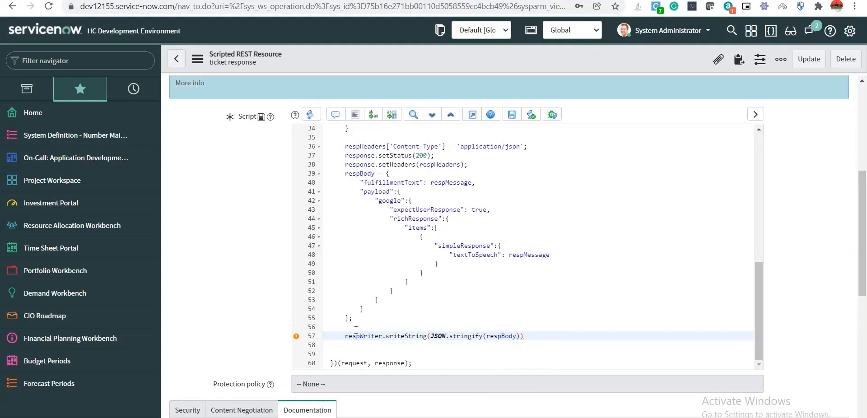
{"action": "right_click", "coordinate": [478, 53]}
{"action": "left_click", "coordinate": [496, 61]}
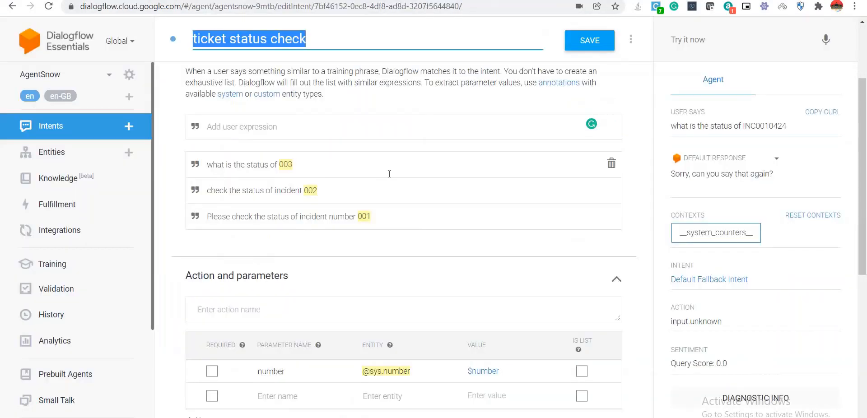
Re-send the copied query 'what is the status of INC0010424' in Try it now.
{"action": "scroll", "coordinate": [413, 257], "scroll_direction": "up", "scroll_amount": 3}
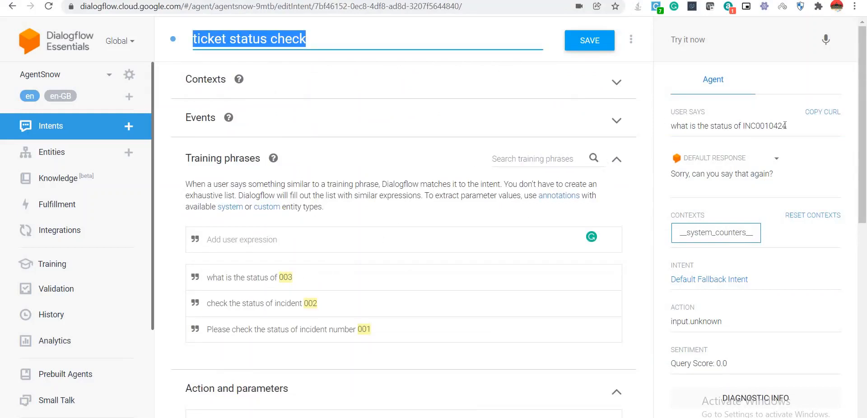
{"action": "left_click_drag", "start_coordinate": [785, 126], "coordinate": [671, 126]}
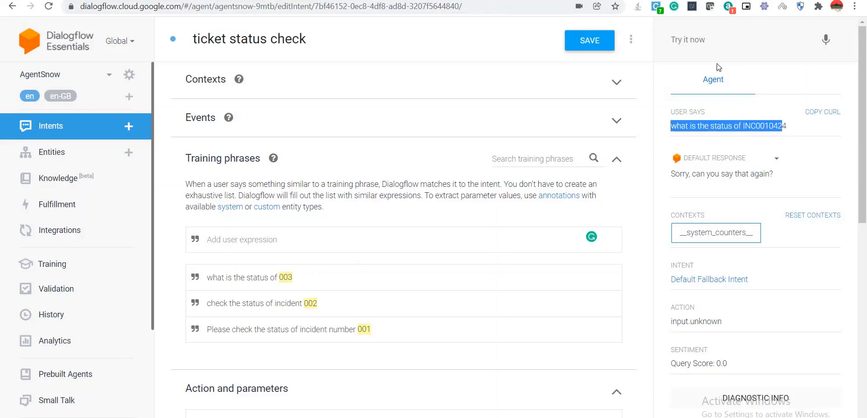
{"action": "left_click", "coordinate": [794, 129]}
{"action": "left_click_drag", "start_coordinate": [787, 126], "coordinate": [671, 126]}
{"action": "key", "text": "ctrl+c"}
{"action": "left_click", "coordinate": [704, 40]}
{"action": "key", "text": "ctrl+v"}
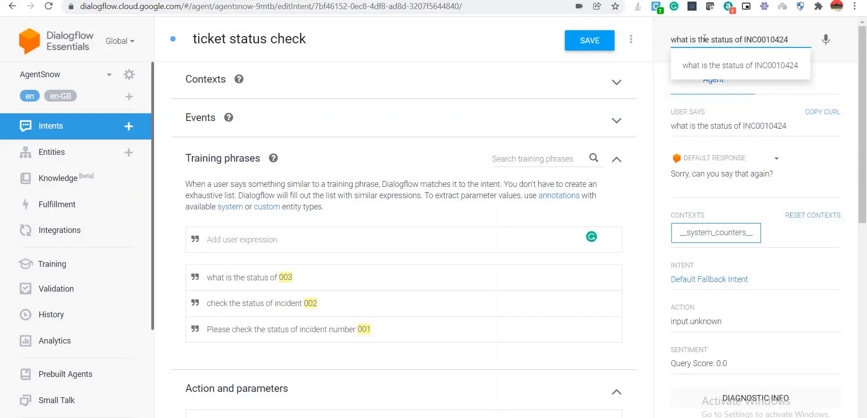
{"action": "key", "text": "Return"}
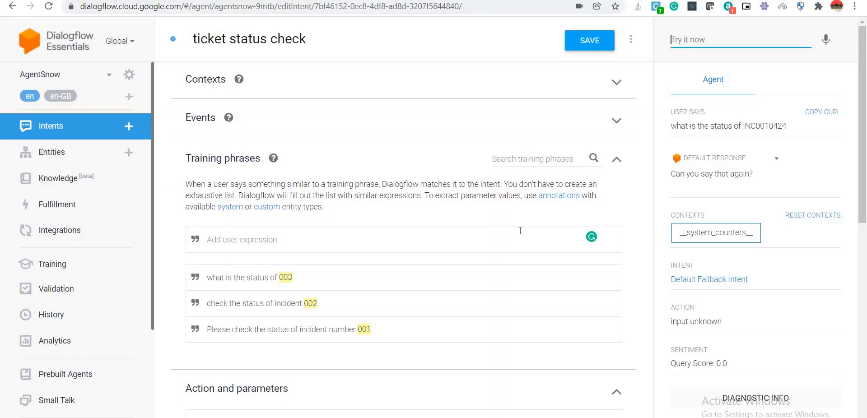
Review the fallback result, then inspect the first training phrase's annotation and Add user expression.
{"action": "scroll", "coordinate": [755, 280], "scroll_direction": "down", "scroll_amount": 4}
{"action": "scroll", "coordinate": [755, 280], "scroll_direction": "down", "scroll_amount": 6}
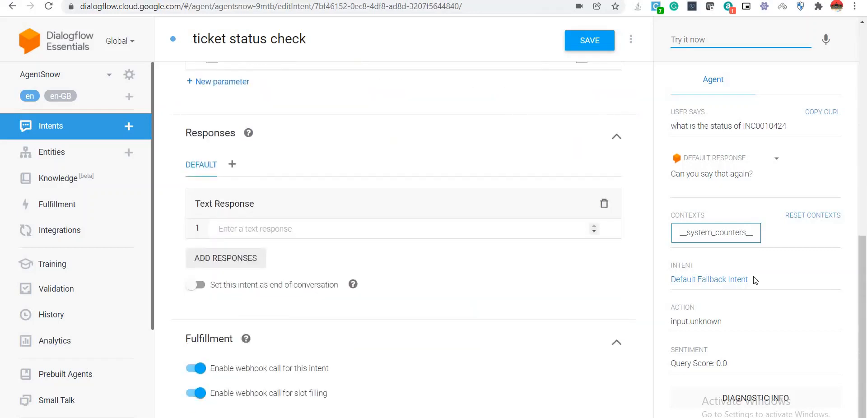
{"action": "scroll", "coordinate": [755, 280], "scroll_direction": "up", "scroll_amount": 10}
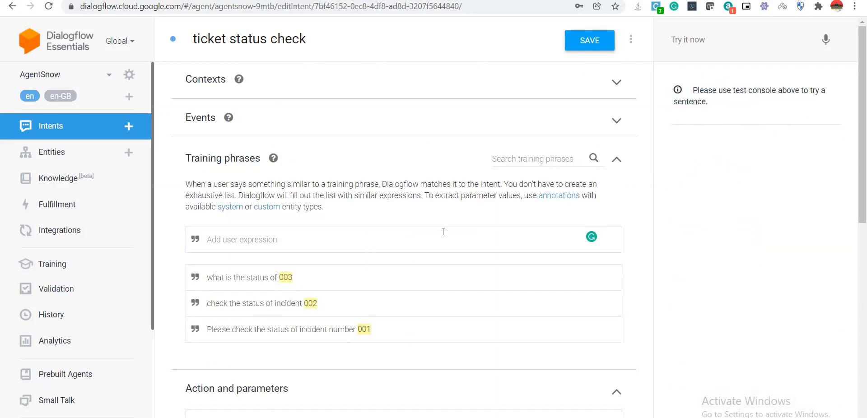
{"action": "left_click", "coordinate": [263, 285]}
{"action": "left_click", "coordinate": [624, 241]}
{"action": "left_click_drag", "start_coordinate": [865, 222], "coordinate": [865, 417]}
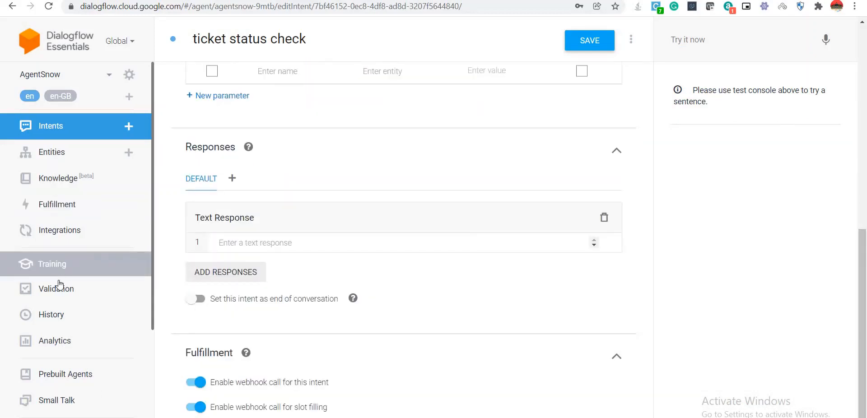
Open the logged INC0010424 status conversation in Training, showing all conversations.
{"action": "left_click", "coordinate": [61, 266]}
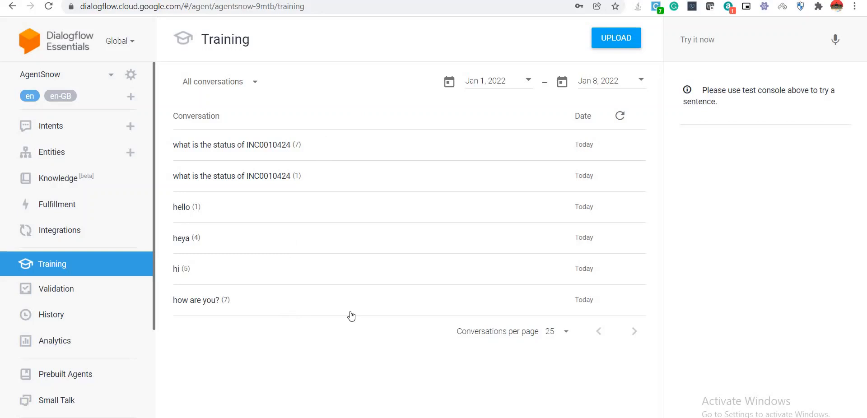
{"action": "left_click", "coordinate": [251, 84]}
{"action": "left_click", "coordinate": [228, 83]}
{"action": "left_click", "coordinate": [270, 144]}
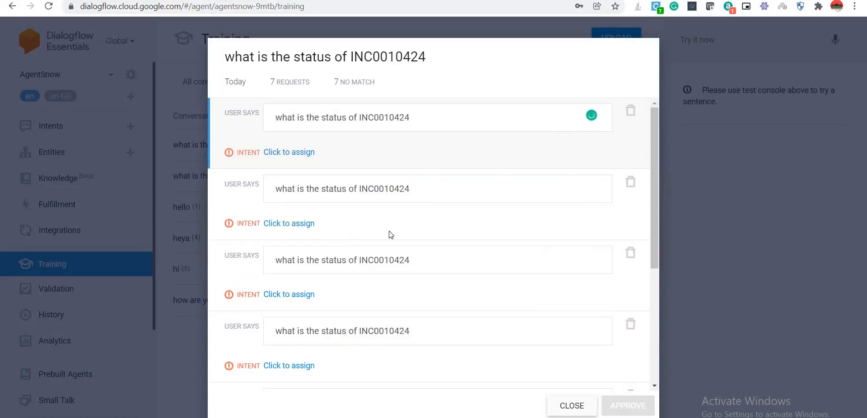
{"action": "scroll", "coordinate": [390, 234], "scroll_direction": "down", "scroll_amount": 5}
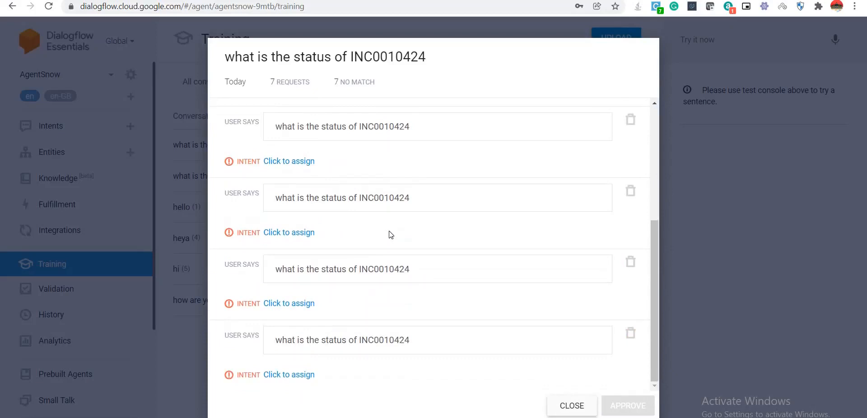
{"action": "scroll", "coordinate": [391, 235], "scroll_direction": "up", "scroll_amount": 5}
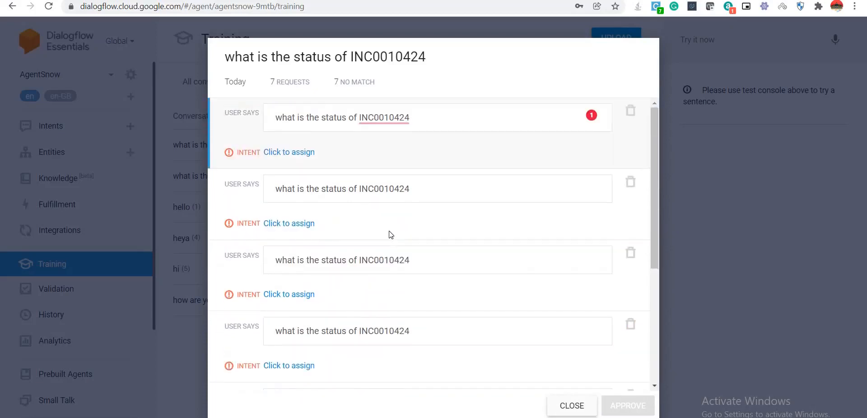
Assign the query to 'ticket status check', approve it, and go to the Upload page.
{"action": "left_click", "coordinate": [290, 154]}
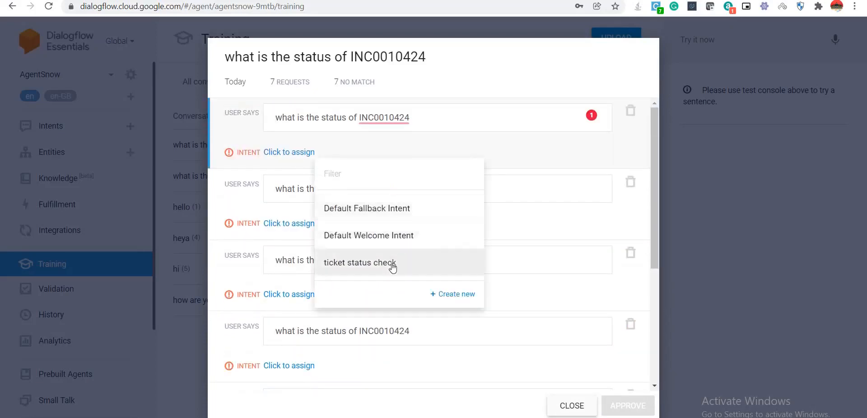
{"action": "left_click", "coordinate": [393, 264]}
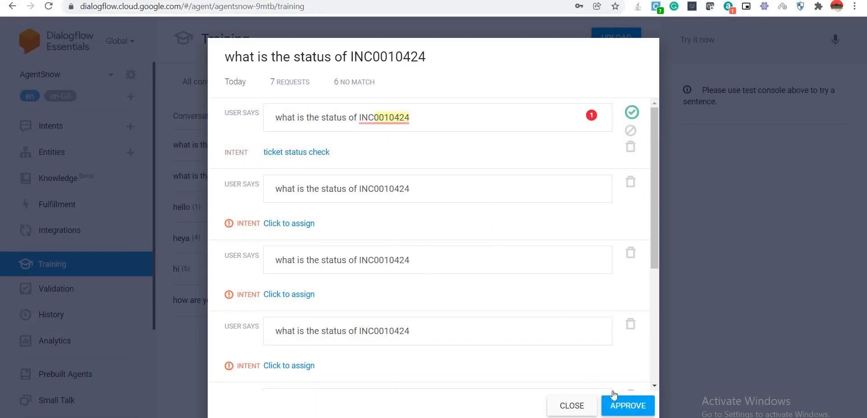
{"action": "left_click", "coordinate": [629, 405]}
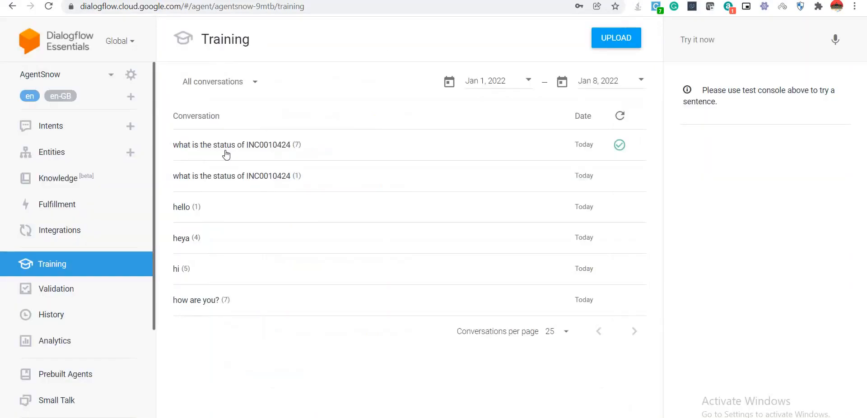
{"action": "left_click", "coordinate": [630, 41]}
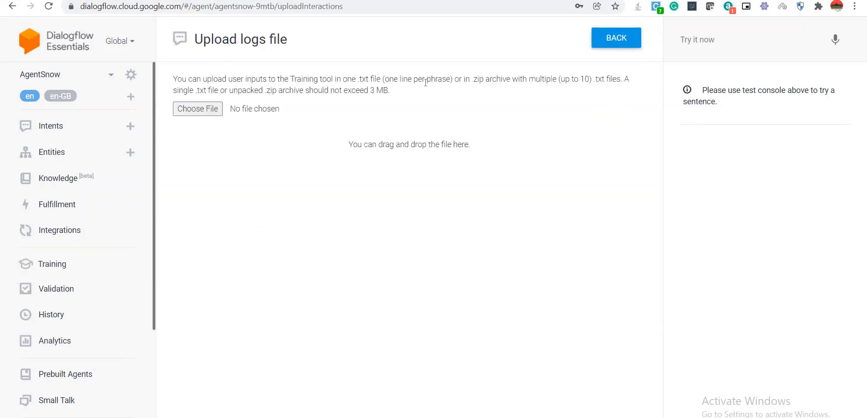
Back in Intents, re-test 'what is the status of INC0010424'; it still returns Default Fallback Intent.
{"action": "left_click", "coordinate": [58, 127]}
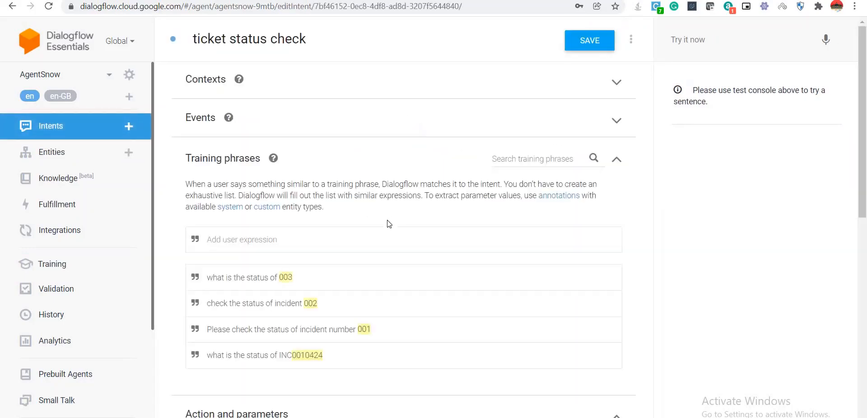
{"action": "left_click", "coordinate": [704, 43]}
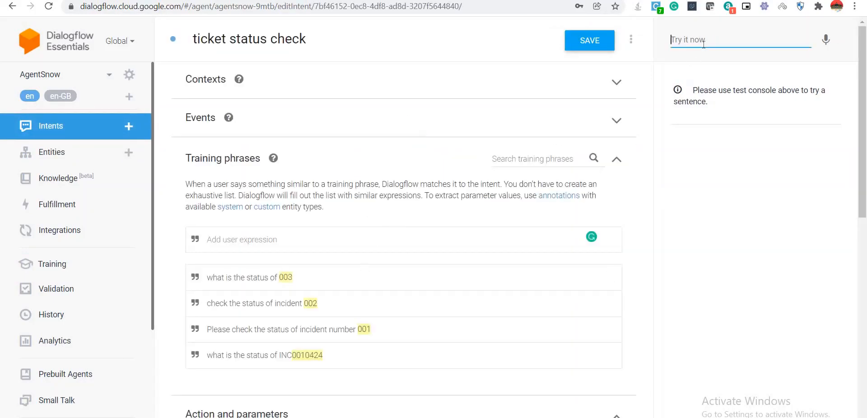
{"action": "type", "text": "w"}
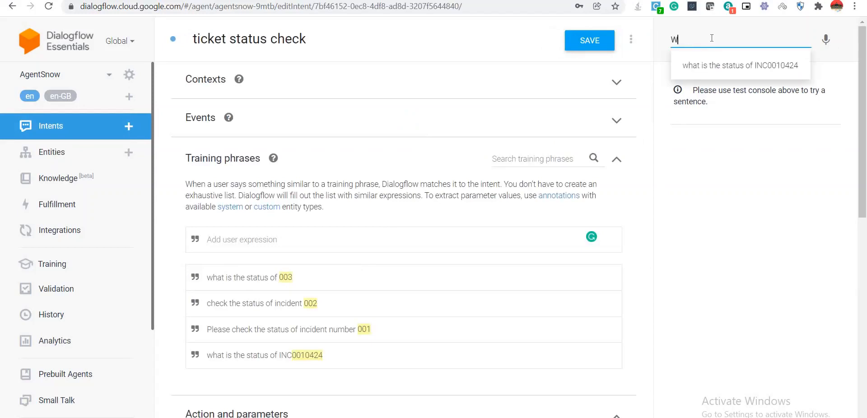
{"action": "left_click", "coordinate": [725, 58]}
{"action": "key", "text": "Return"}
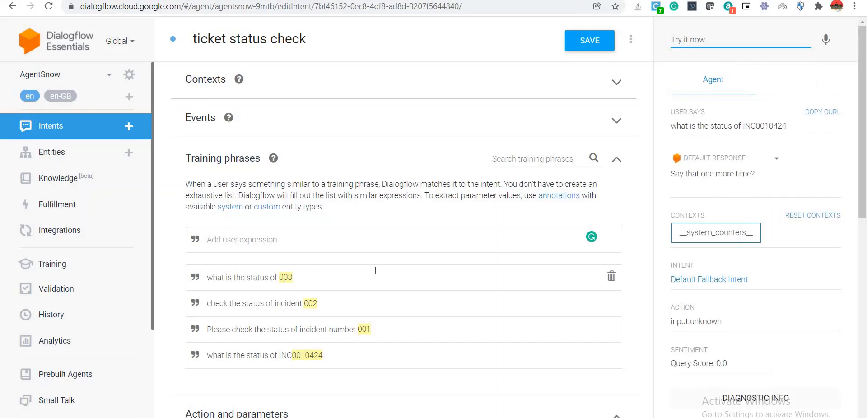
{"action": "scroll", "coordinate": [375, 271], "scroll_direction": "down", "scroll_amount": 2}
{"action": "scroll", "coordinate": [375, 273], "scroll_direction": "up", "scroll_amount": 2}
{"action": "scroll", "coordinate": [375, 273], "scroll_direction": "down", "scroll_amount": 4}
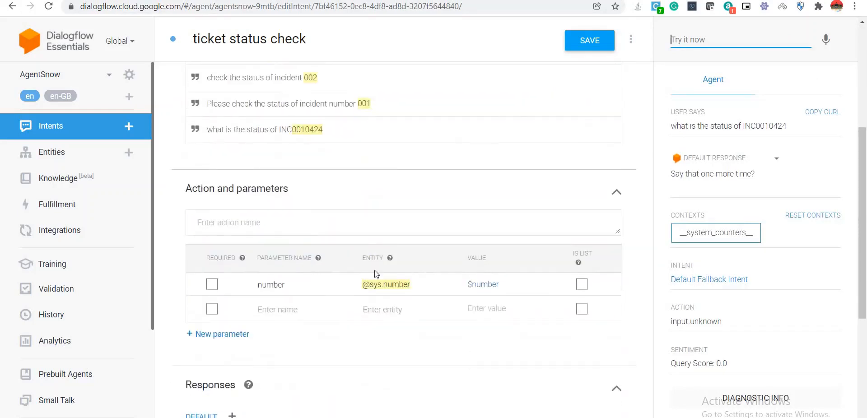
{"action": "left_click", "coordinate": [274, 240]}
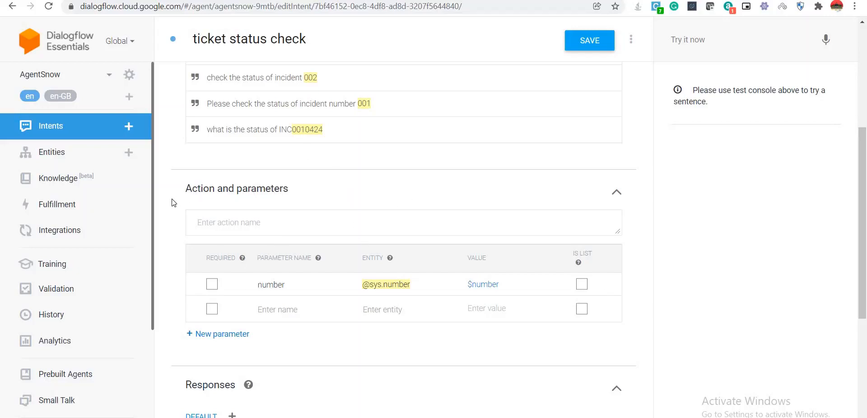
{"action": "scroll", "coordinate": [172, 203], "scroll_direction": "up", "scroll_amount": 5}
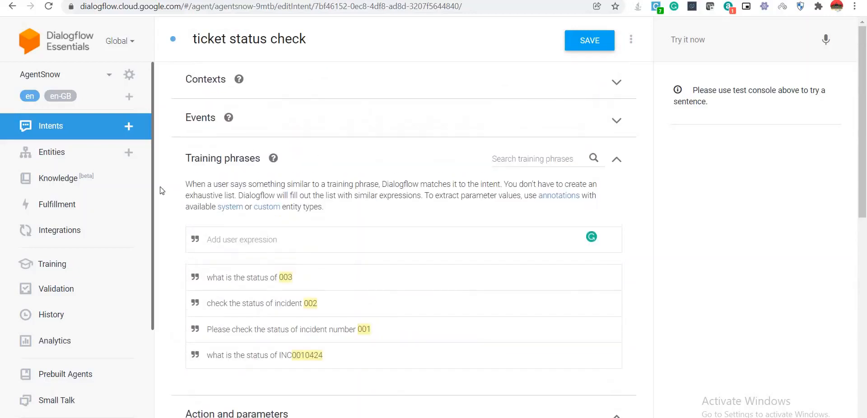
Train AgentSnow from its ML Settings, confirm with DONE, and return to the Intents list.
{"action": "left_click", "coordinate": [129, 75]}
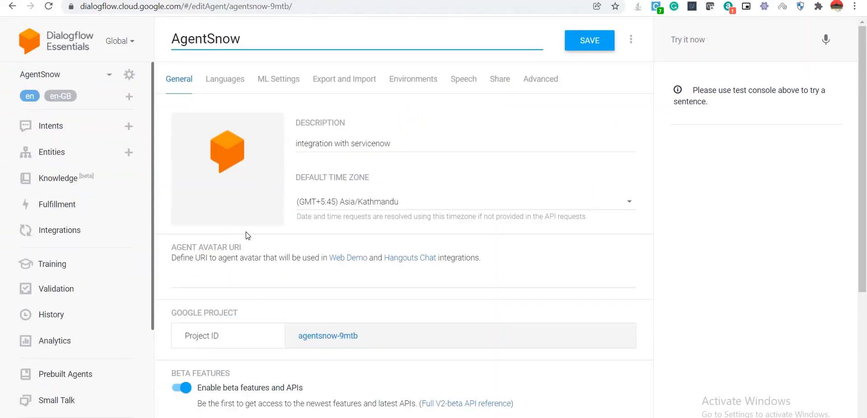
{"action": "scroll", "coordinate": [247, 235], "scroll_direction": "down", "scroll_amount": 6}
{"action": "scroll", "coordinate": [247, 235], "scroll_direction": "up", "scroll_amount": 2}
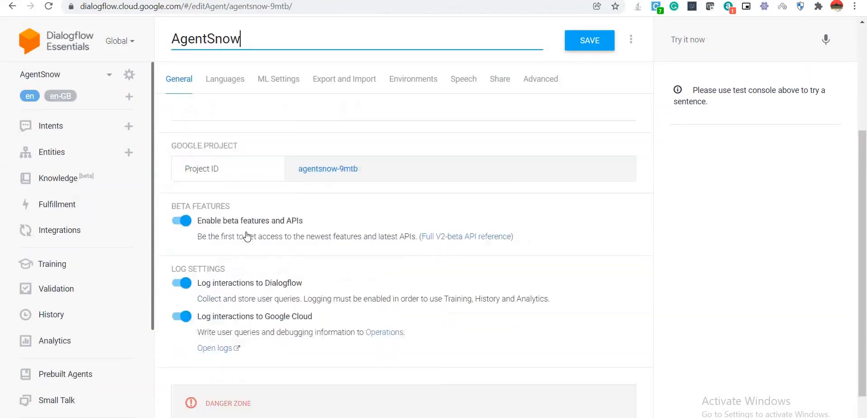
{"action": "scroll", "coordinate": [247, 235], "scroll_direction": "up", "scroll_amount": 4}
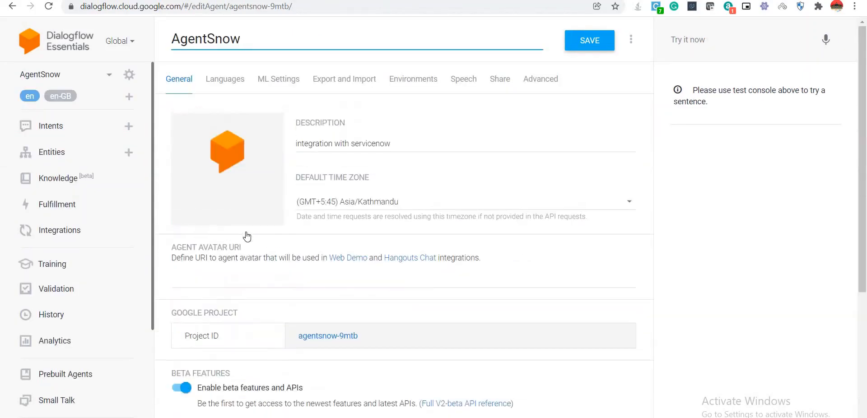
{"action": "left_click", "coordinate": [232, 83]}
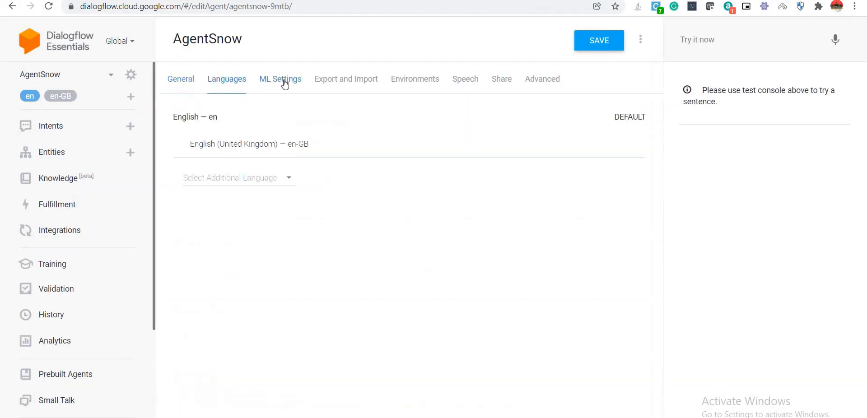
{"action": "left_click", "coordinate": [284, 84]}
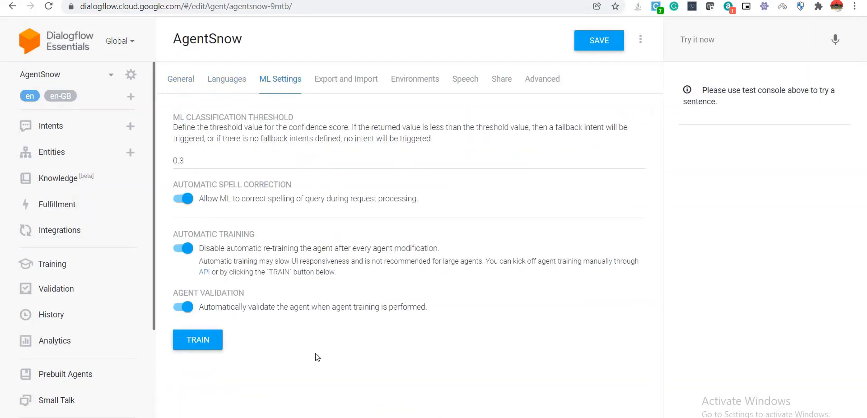
{"action": "left_click", "coordinate": [192, 342]}
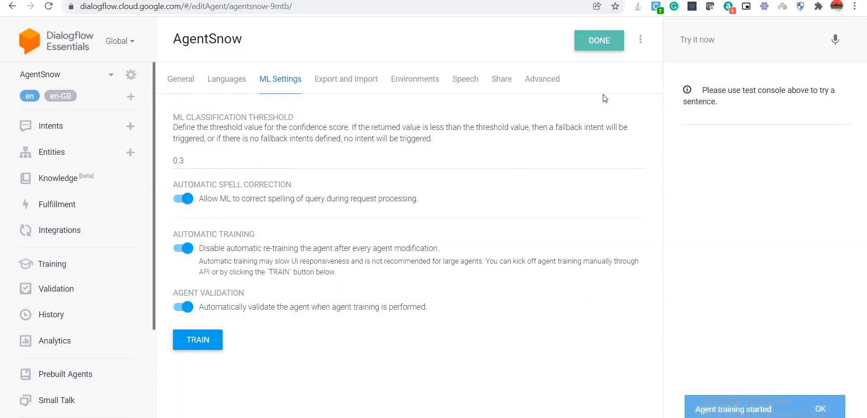
{"action": "left_click", "coordinate": [600, 42]}
{"action": "left_click", "coordinate": [59, 128]}
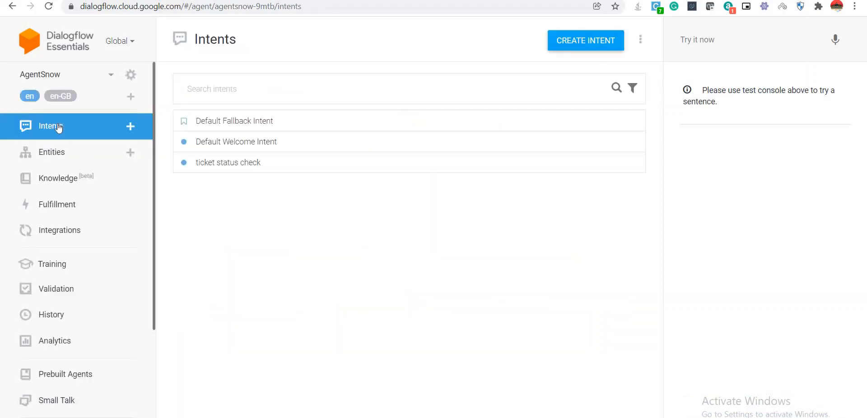
{"action": "left_click", "coordinate": [244, 166]}
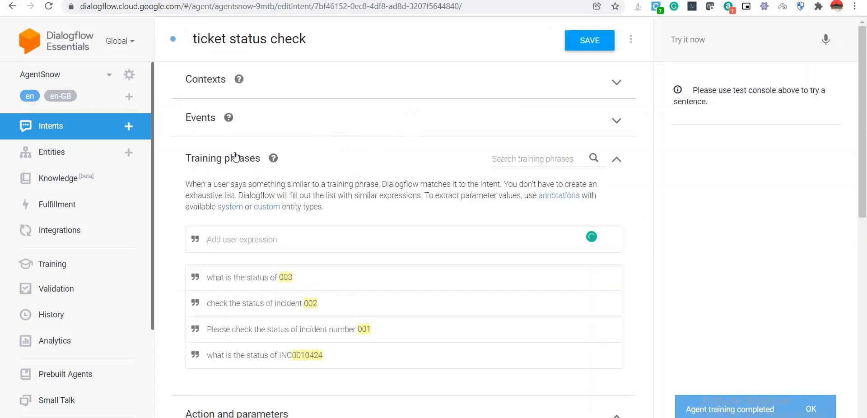
{"action": "left_click", "coordinate": [722, 36]}
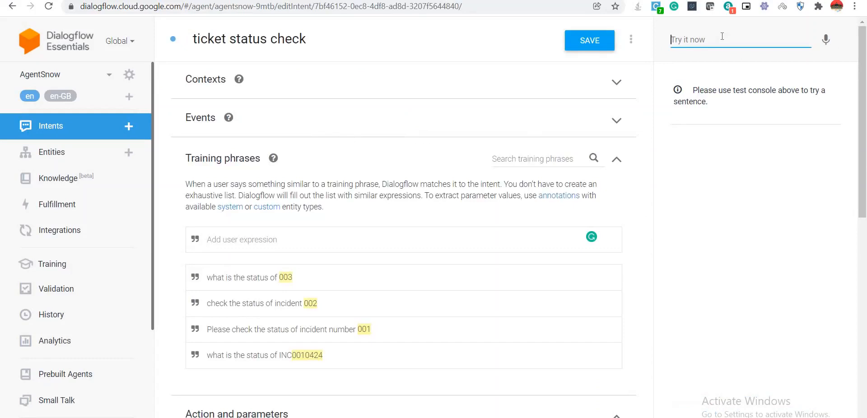
{"action": "left_click_drag", "start_coordinate": [322, 356], "coordinate": [209, 356]}
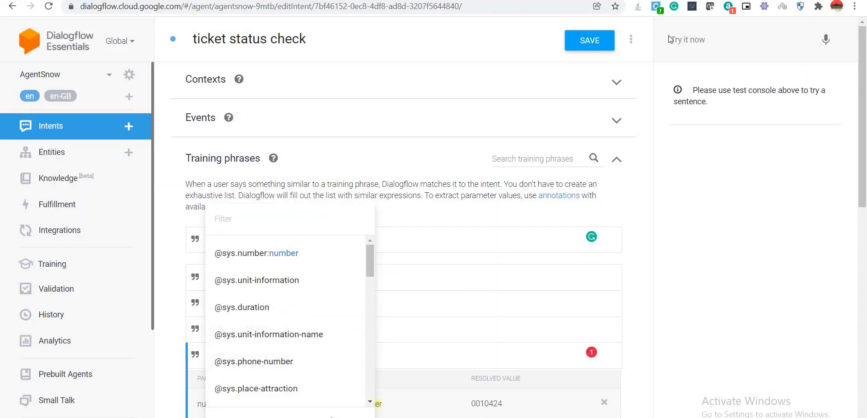
{"action": "left_click", "coordinate": [699, 42]}
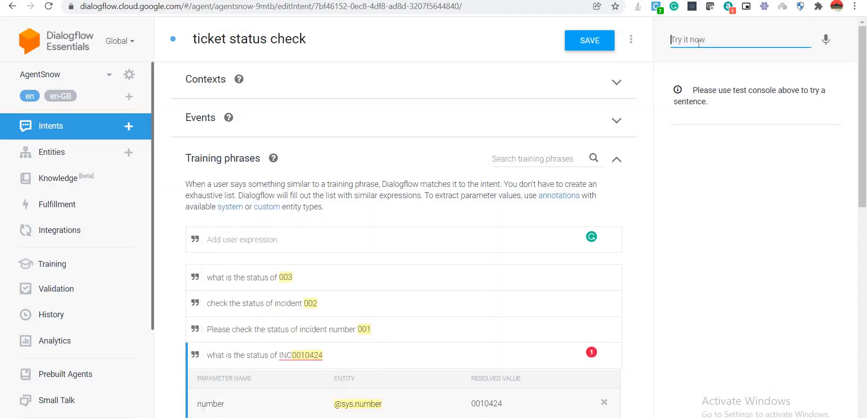
{"action": "type", "text": "What is the status of INC001"}
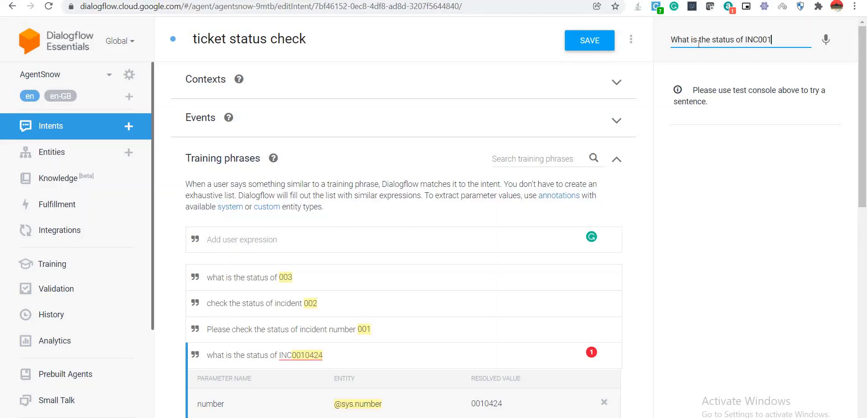
{"action": "type", "text": "0424"}
{"action": "key", "text": "Return"}
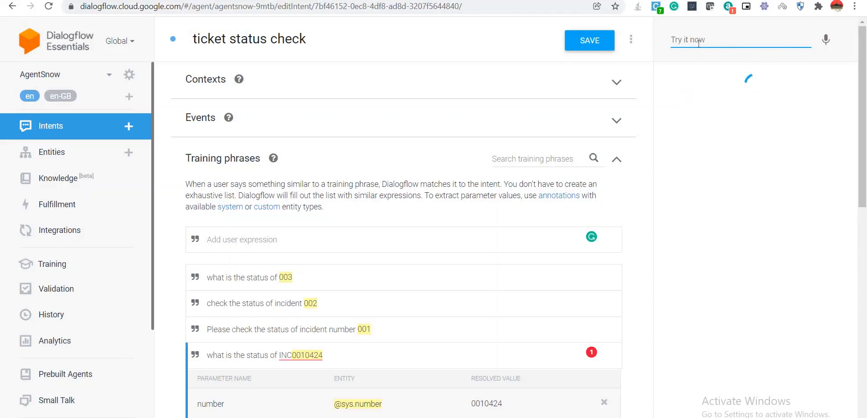
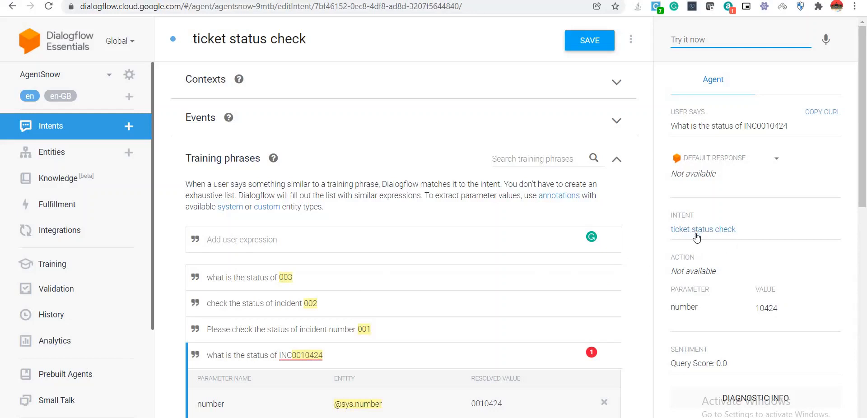
Open diagnostic info for the INC0010424 test query, showing the number parameter extracted as 10424.
{"action": "left_click", "coordinate": [734, 314]}
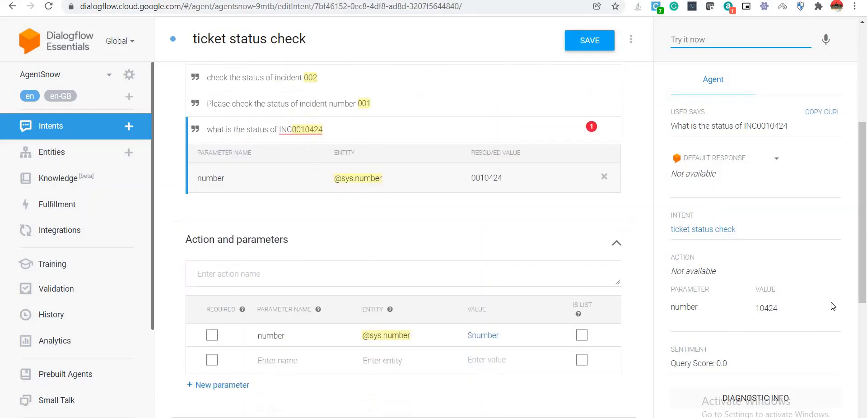
{"action": "left_click", "coordinate": [771, 404]}
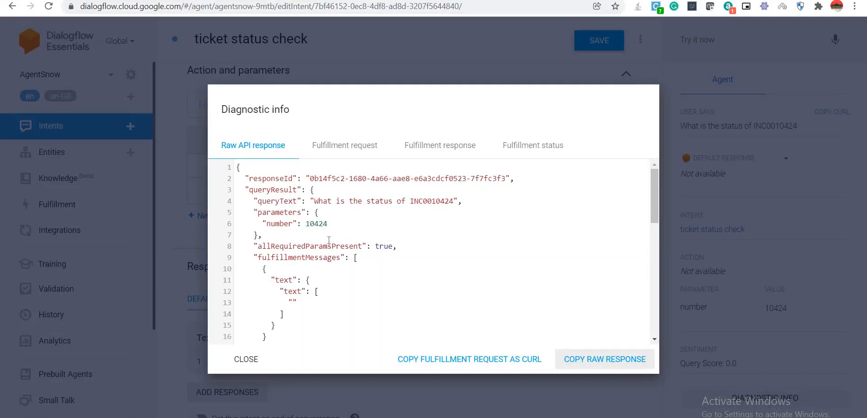
Inspect the fulfillment request's number value 10424 and the intent displayName key.
{"action": "double_click", "coordinate": [319, 224]}
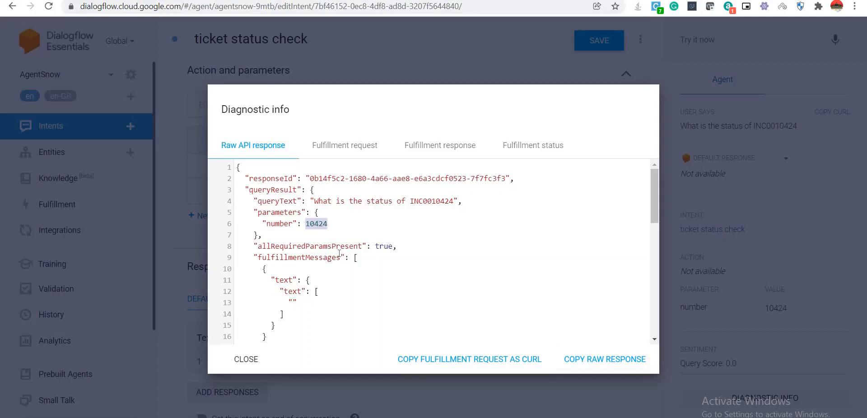
{"action": "left_click", "coordinate": [349, 147]}
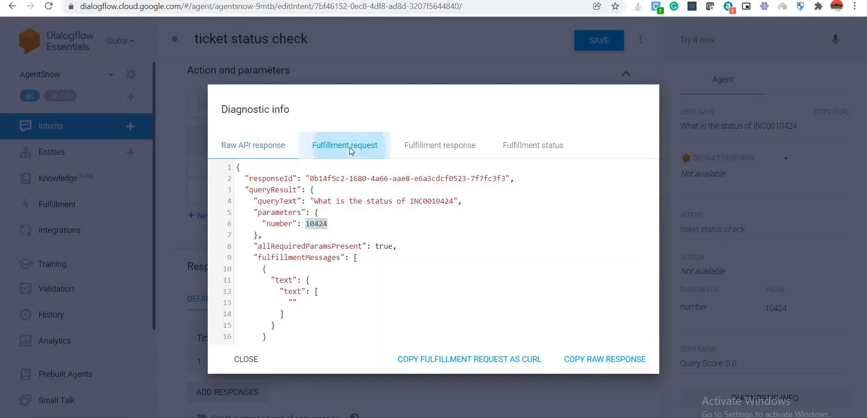
{"action": "scroll", "coordinate": [367, 219], "scroll_direction": "down", "scroll_amount": 4}
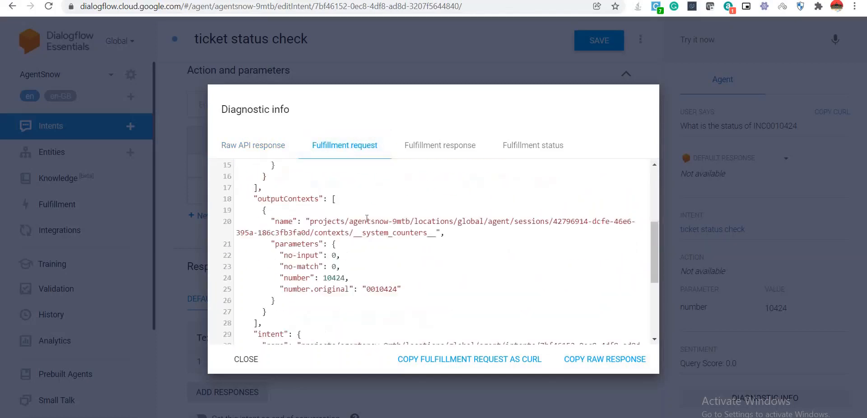
{"action": "scroll", "coordinate": [367, 219], "scroll_direction": "down", "scroll_amount": 2}
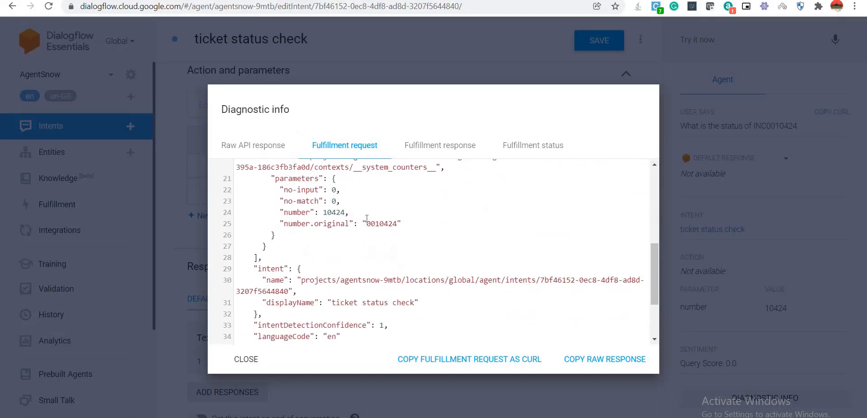
{"action": "scroll", "coordinate": [367, 219], "scroll_direction": "down", "scroll_amount": 2}
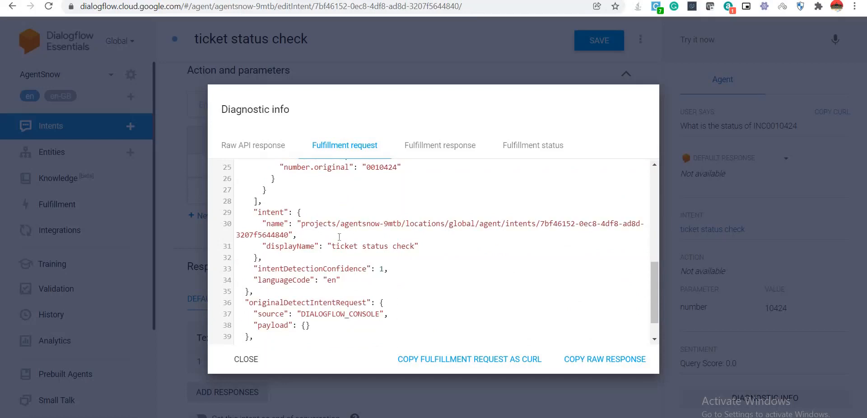
{"action": "double_click", "coordinate": [285, 246]}
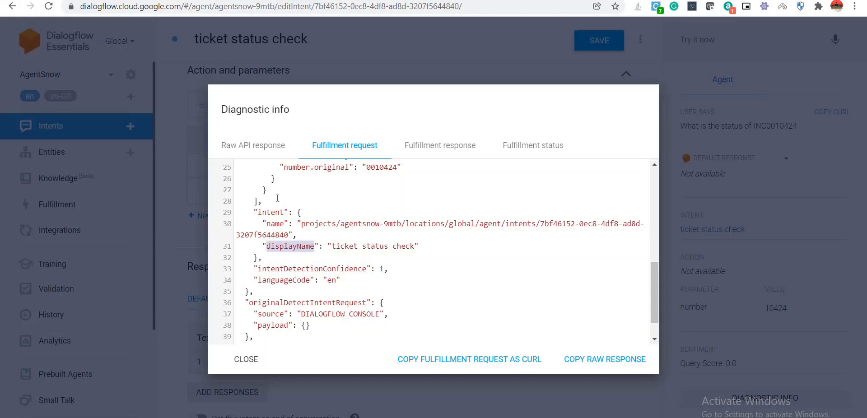
Compare the request with the ticket status check condition in the ServiceNow script.
{"action": "key", "text": "ctrl+Tab"}
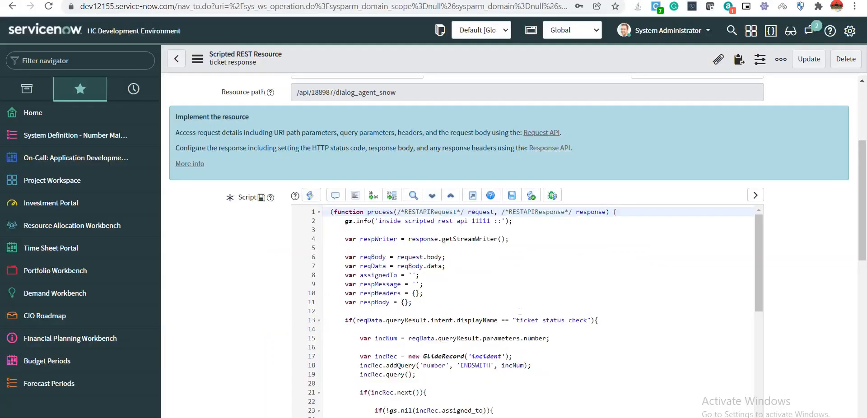
{"action": "scroll", "coordinate": [519, 311], "scroll_direction": "down", "scroll_amount": 2}
{"action": "left_click", "coordinate": [481, 265]}
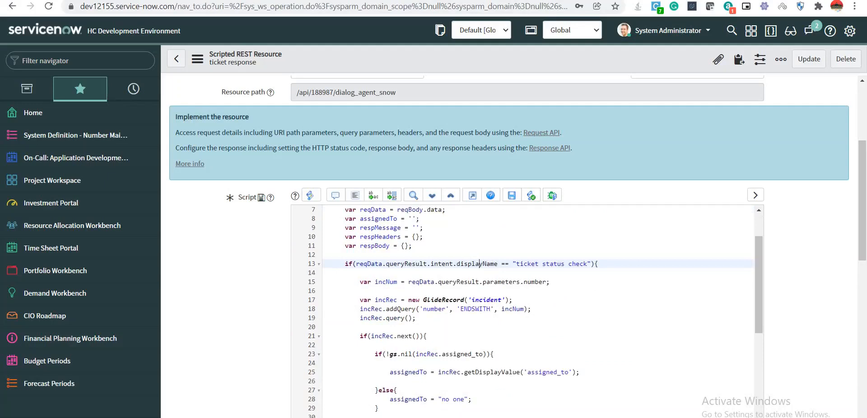
{"action": "key", "text": "ctrl+shift+Tab"}
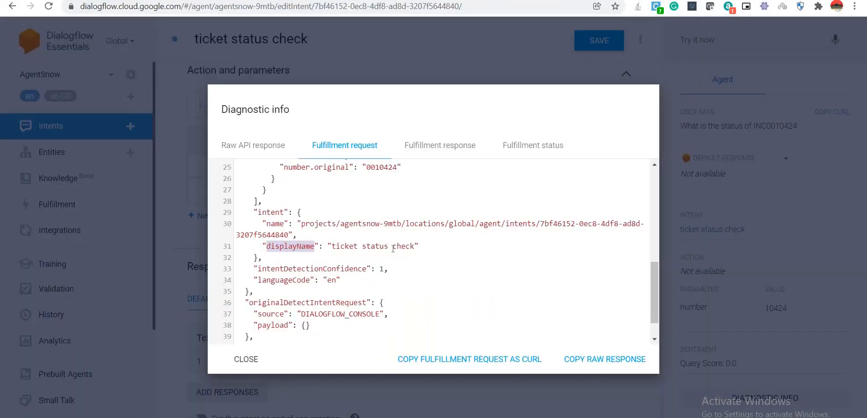
Check the fulfillment response, whose fulfillmentText is empty, against the ServiceNow script.
{"action": "scroll", "coordinate": [394, 249], "scroll_direction": "down", "scroll_amount": 1}
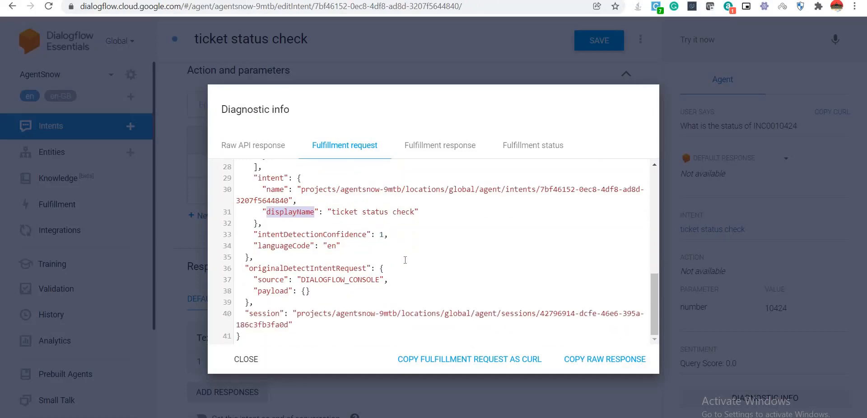
{"action": "left_click", "coordinate": [453, 151]}
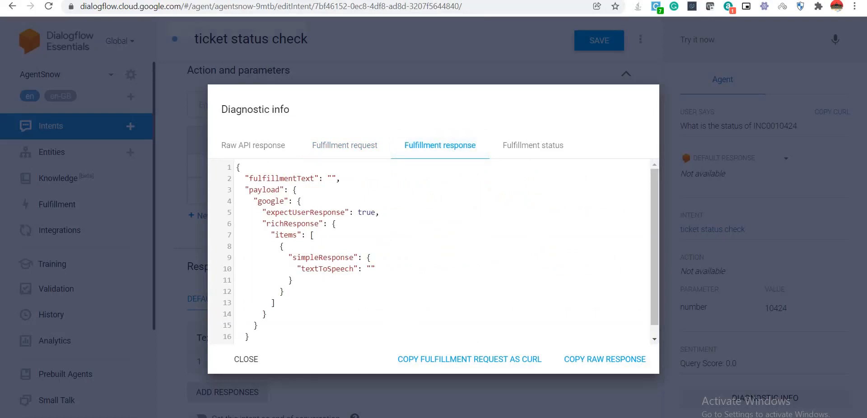
{"action": "left_click", "coordinate": [203, 0]}
{"action": "scroll", "coordinate": [480, 270], "scroll_direction": "down", "scroll_amount": 3}
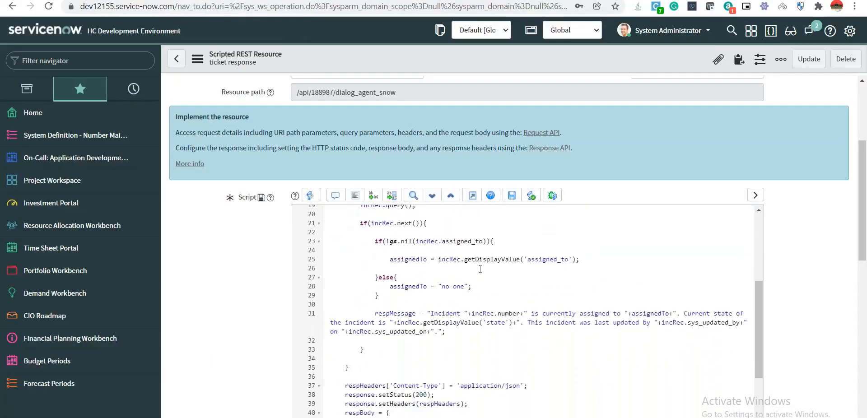
{"action": "scroll", "coordinate": [480, 269], "scroll_direction": "up", "scroll_amount": 3}
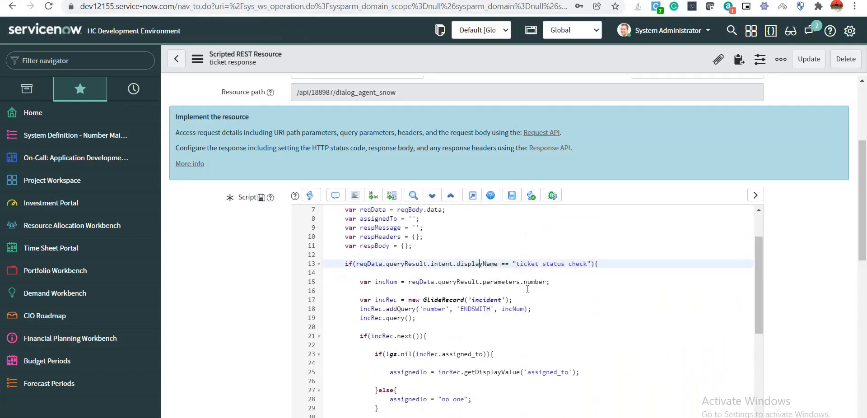
{"action": "scroll", "coordinate": [527, 289], "scroll_direction": "down", "scroll_amount": 3}
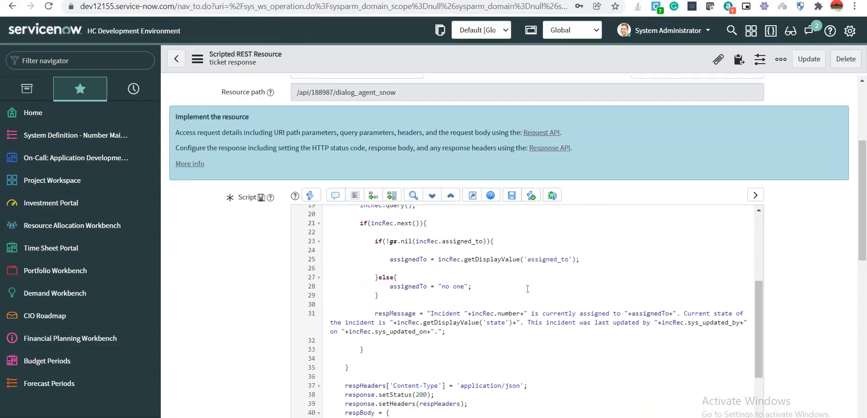
{"action": "scroll", "coordinate": [528, 289], "scroll_direction": "down", "scroll_amount": 2}
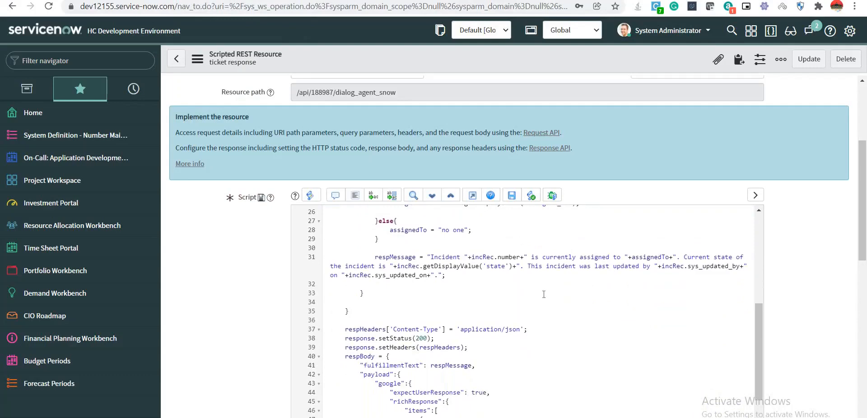
{"action": "scroll", "coordinate": [539, 299], "scroll_direction": "down", "scroll_amount": 2}
{"action": "scroll", "coordinate": [539, 299], "scroll_direction": "up", "scroll_amount": 2}
{"action": "scroll", "coordinate": [539, 299], "scroll_direction": "down", "scroll_amount": 3}
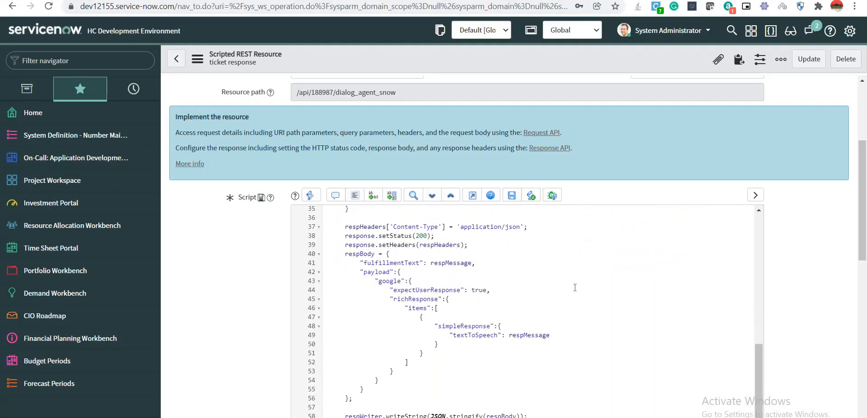
{"action": "scroll", "coordinate": [537, 326], "scroll_direction": "up", "scroll_amount": 3}
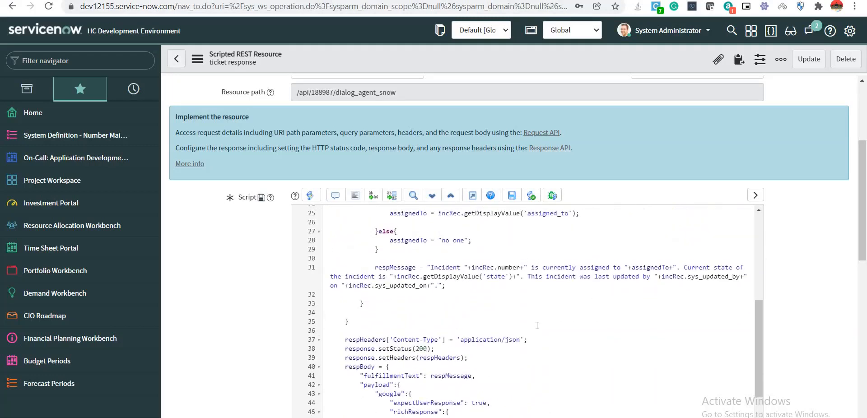
{"action": "scroll", "coordinate": [420, 315], "scroll_direction": "up", "scroll_amount": 5}
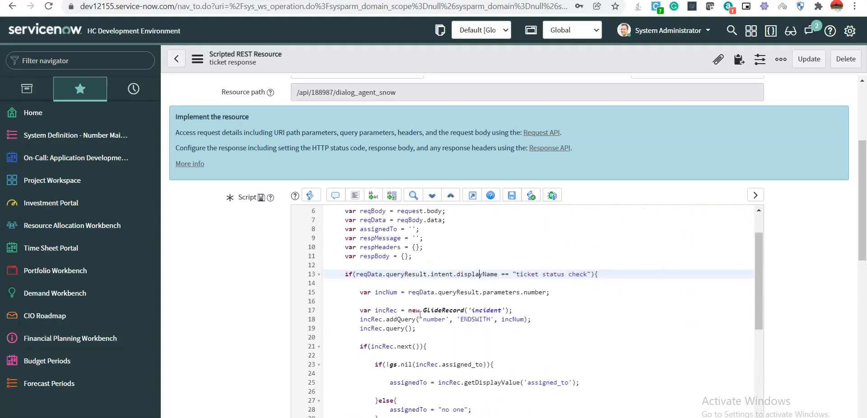
{"action": "scroll", "coordinate": [421, 315], "scroll_direction": "down", "scroll_amount": 5}
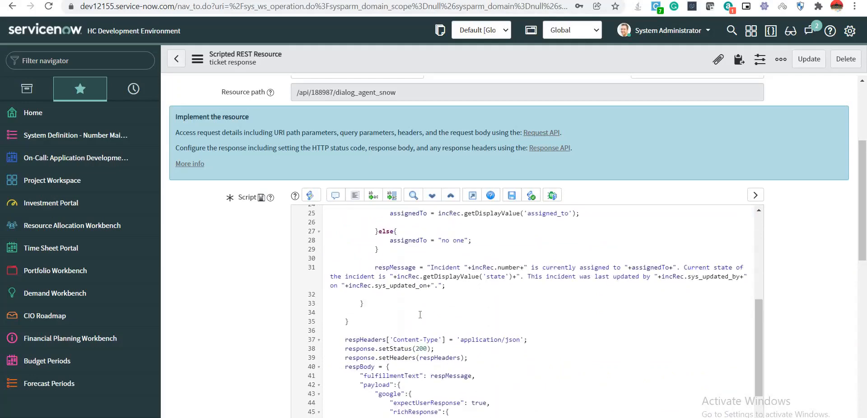
{"action": "scroll", "coordinate": [420, 315], "scroll_direction": "up", "scroll_amount": 4}
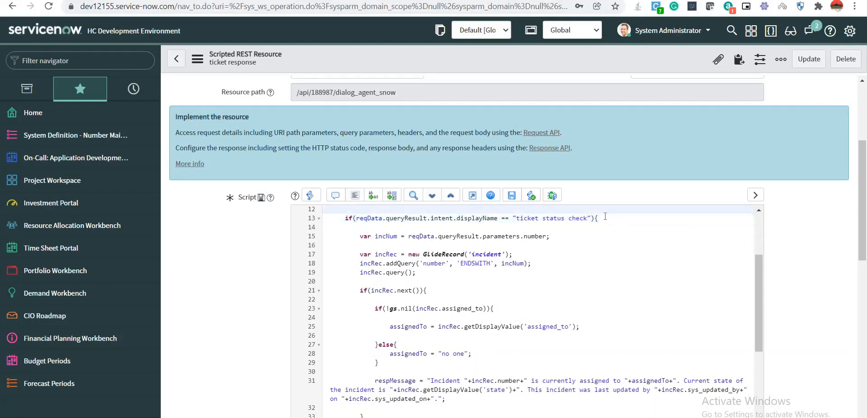
{"action": "scroll", "coordinate": [567, 303], "scroll_direction": "down", "scroll_amount": 1}
{"action": "scroll", "coordinate": [567, 304], "scroll_direction": "down", "scroll_amount": 4}
{"action": "scroll", "coordinate": [569, 298], "scroll_direction": "up", "scroll_amount": 5}
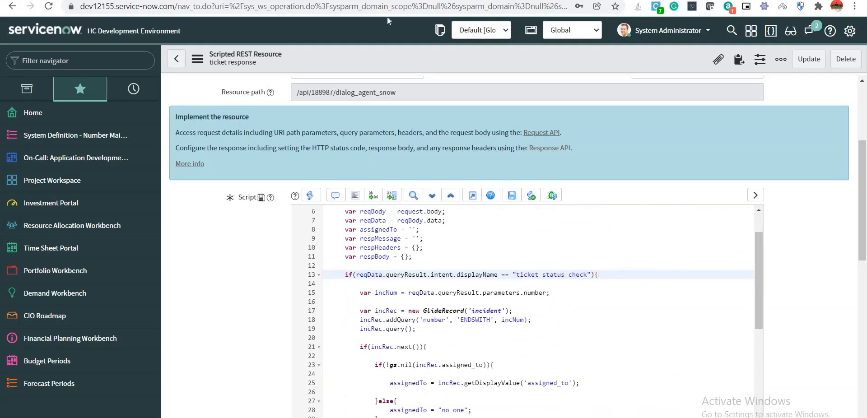
Review the diagnostic fulfillment response, fulfillment request and raw API response against the ServiceNow script.
{"action": "key", "text": "alt+Tab"}
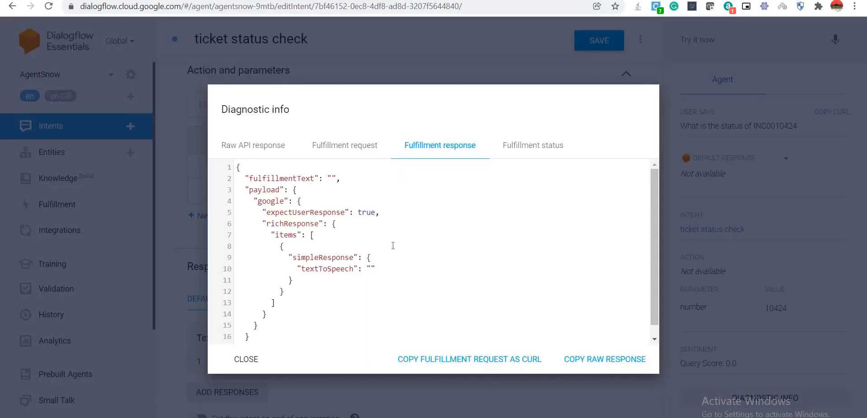
{"action": "left_click", "coordinate": [534, 146]}
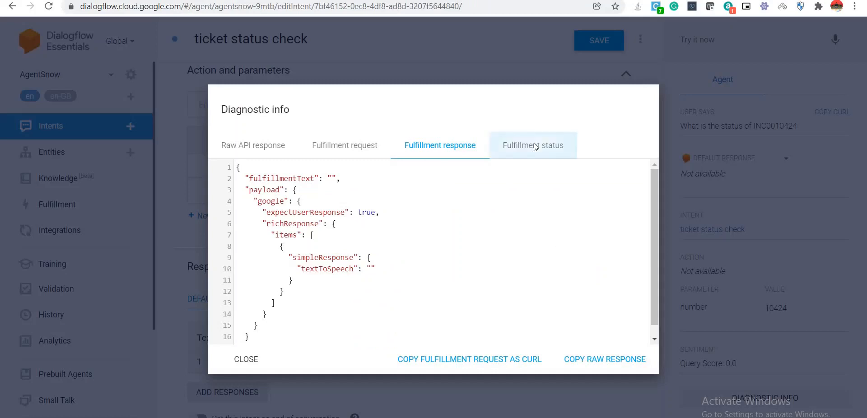
{"action": "left_click", "coordinate": [447, 146]}
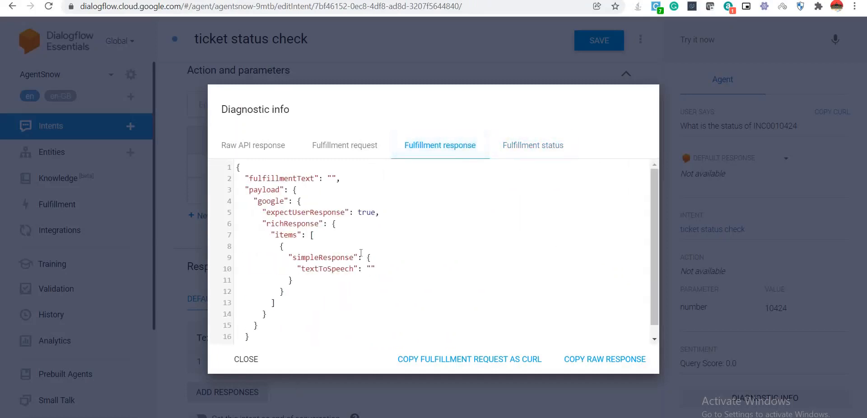
{"action": "left_click", "coordinate": [354, 145]}
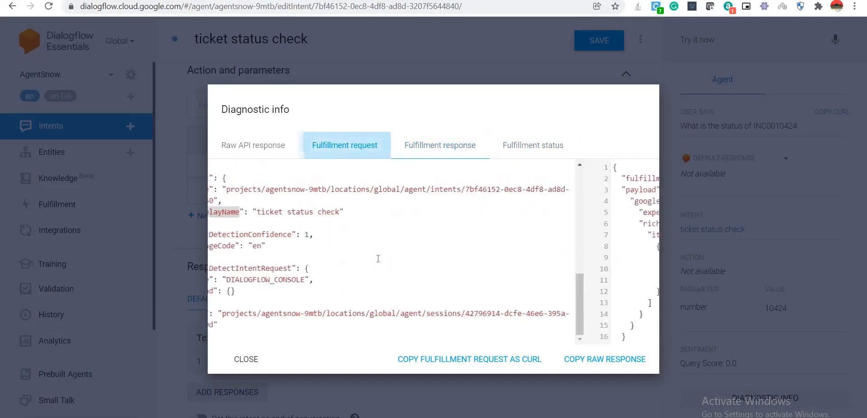
{"action": "scroll", "coordinate": [380, 262], "scroll_direction": "up", "scroll_amount": 1}
{"action": "scroll", "coordinate": [380, 262], "scroll_direction": "up", "scroll_amount": 2}
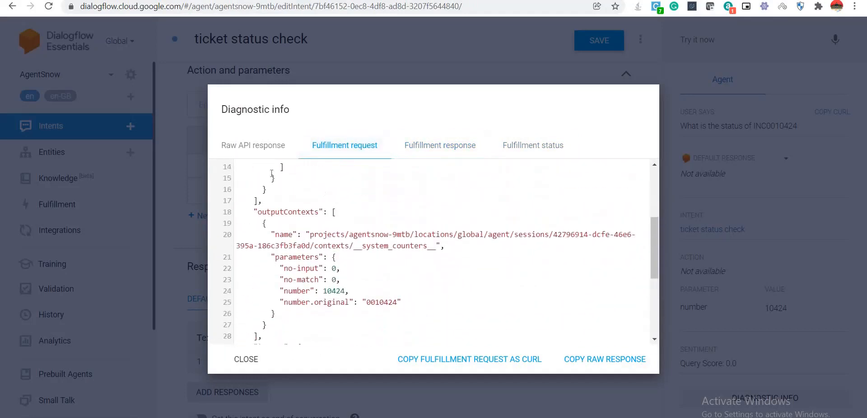
{"action": "left_click", "coordinate": [249, 152]}
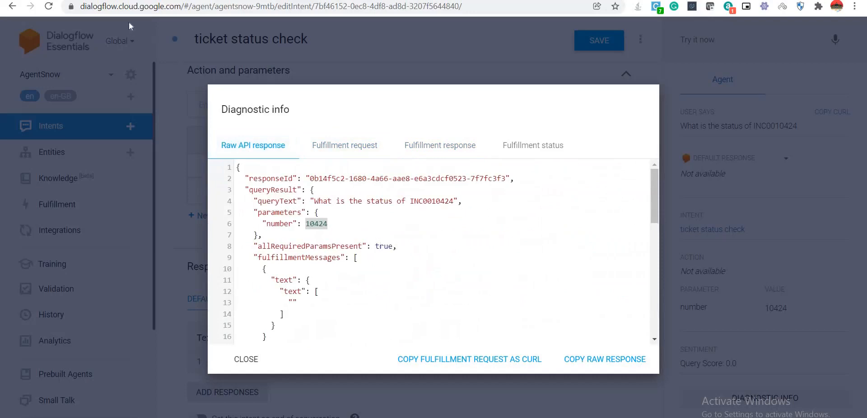
{"action": "left_click", "coordinate": [199, 0]}
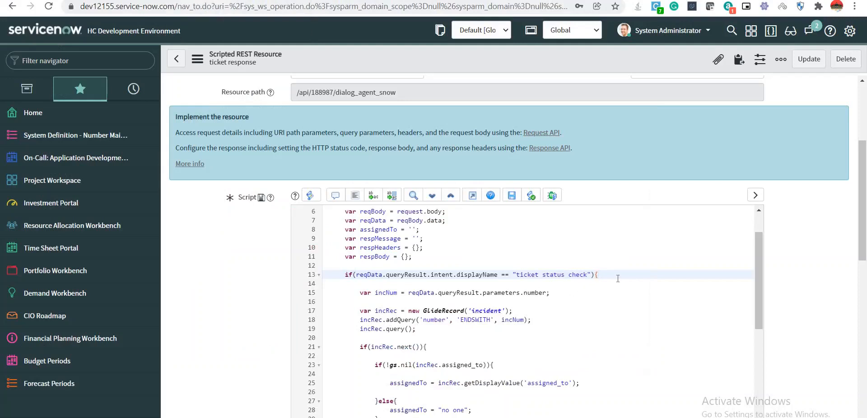
Add gs.info('inside if :: '+reqData.queryResult.intent.displayName); in the ticket status check branch and save.
{"action": "key", "text": "Return"}
{"action": "key", "text": "Return"}
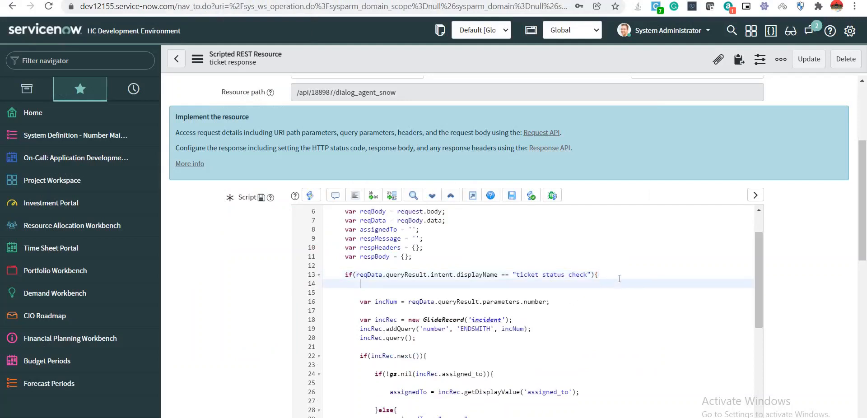
{"action": "type", "text": "gs.info("}
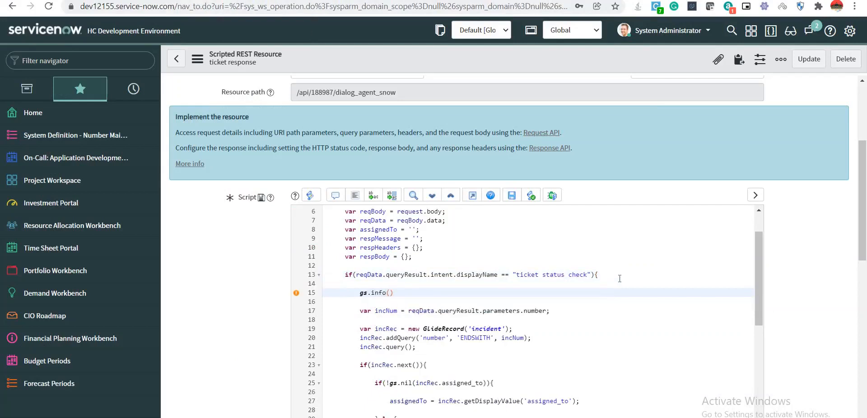
{"action": "type", "text": "'inside if :: '+"}
{"action": "left_click_drag", "start_coordinate": [356, 276], "coordinate": [499, 273]}
{"action": "key", "text": "ctrl+c"}
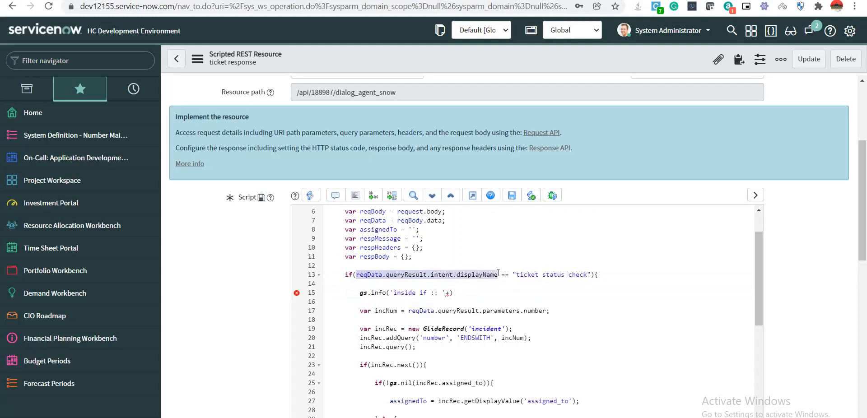
{"action": "left_click", "coordinate": [451, 293]}
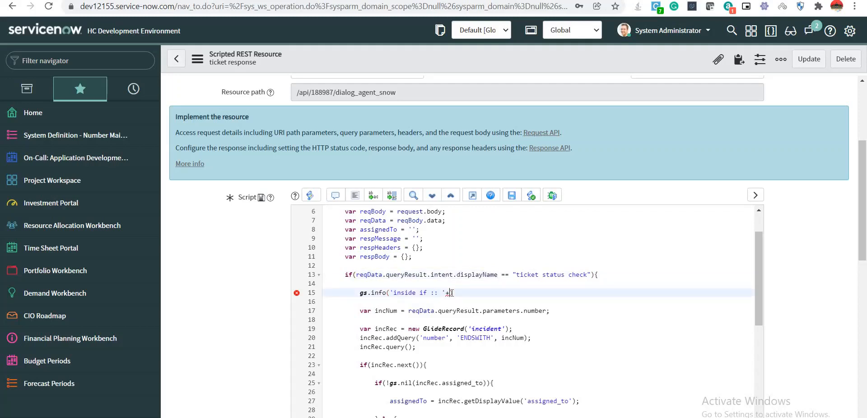
{"action": "key", "text": "ctrl+v"}
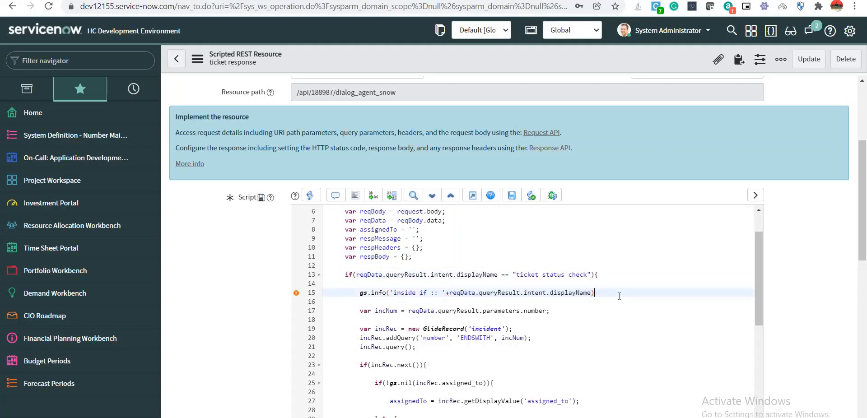
{"action": "type", "text": "'"}
{"action": "key", "text": "BackSpace"}
{"action": "type", "text": ";"}
{"action": "right_click", "coordinate": [480, 54]}
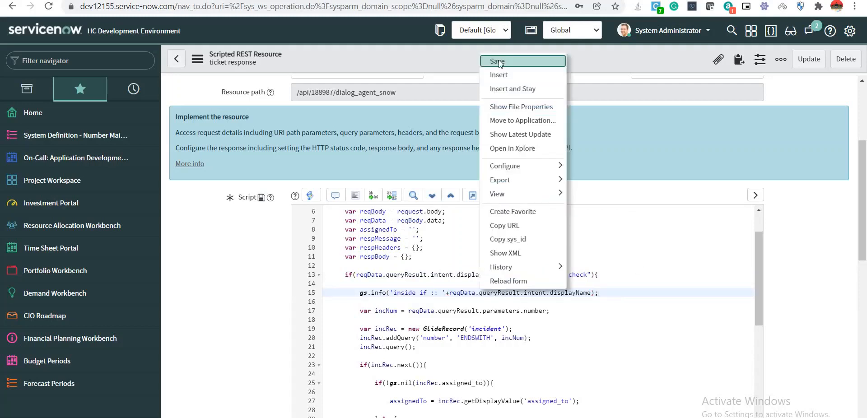
{"action": "left_click", "coordinate": [498, 60]}
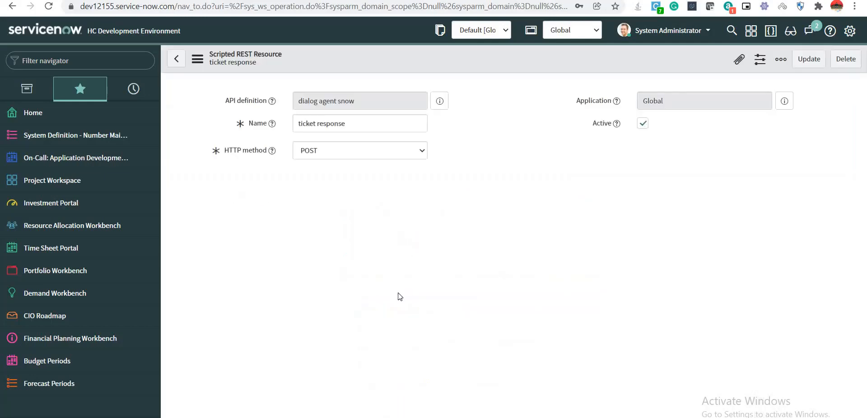
Review the new 'inside if' log line and close Dialogflow's diagnostic info.
{"action": "scroll", "coordinate": [363, 226], "scroll_direction": "down", "scroll_amount": 5}
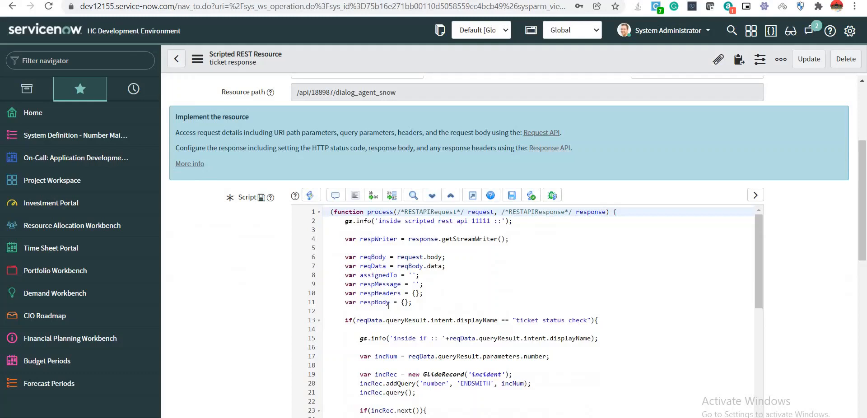
{"action": "scroll", "coordinate": [379, 280], "scroll_direction": "down", "scroll_amount": 3}
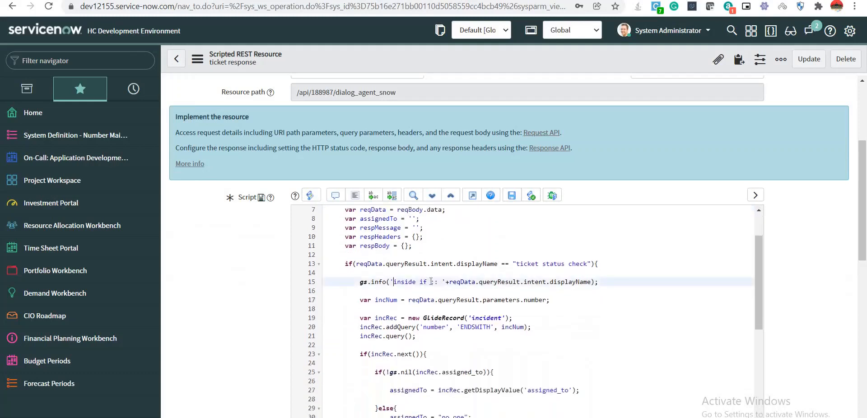
{"action": "left_click_drag", "start_coordinate": [394, 279], "coordinate": [436, 281]}
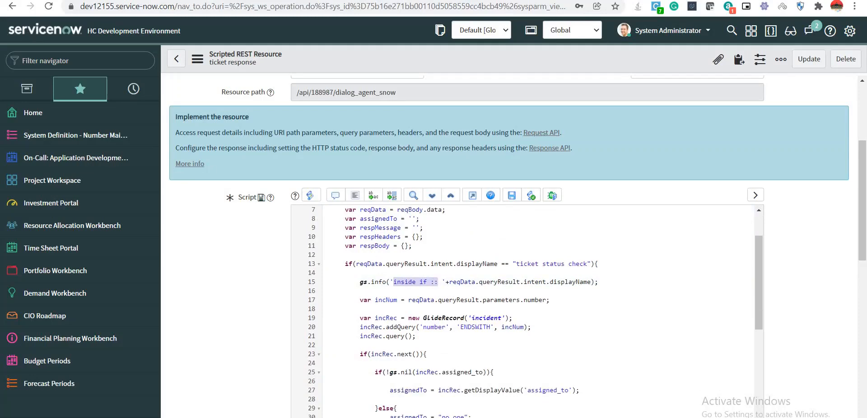
{"action": "left_click", "coordinate": [23, 1]}
{"action": "left_click", "coordinate": [743, 263]}
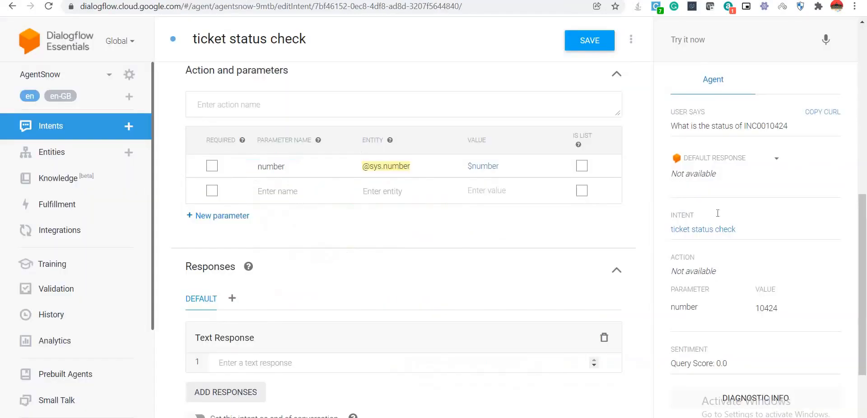
{"action": "left_click", "coordinate": [697, 39]}
{"action": "type", "text": "w GlideRecord('incident');"}
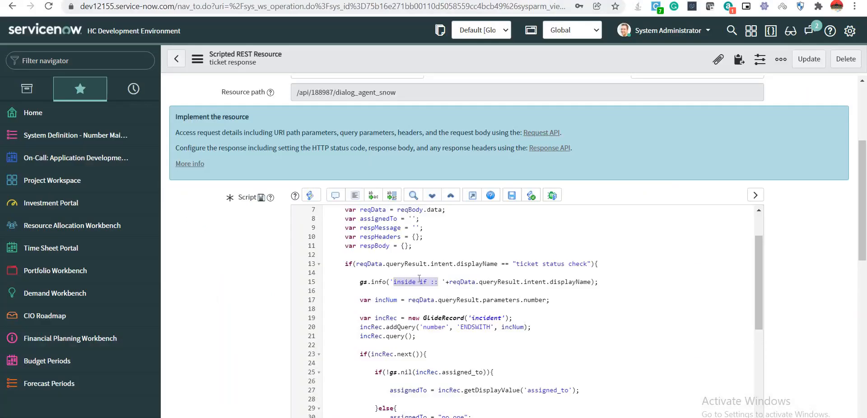
Save the script again and resend the INC0010424 status question in Try it now.
{"action": "right_click", "coordinate": [490, 63]}
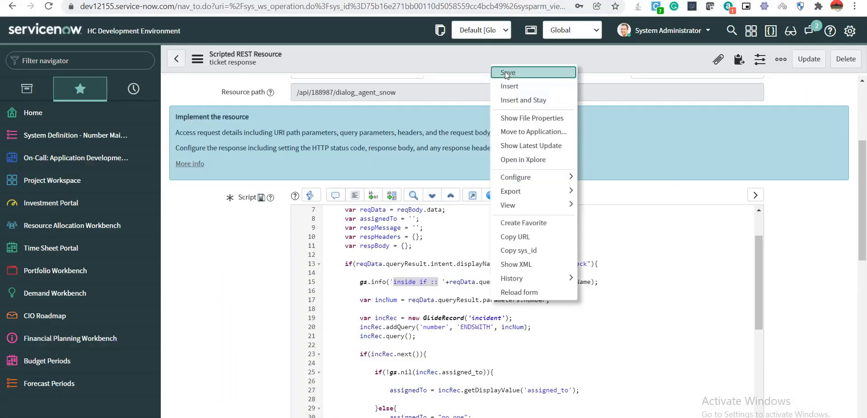
{"action": "left_click", "coordinate": [505, 72]}
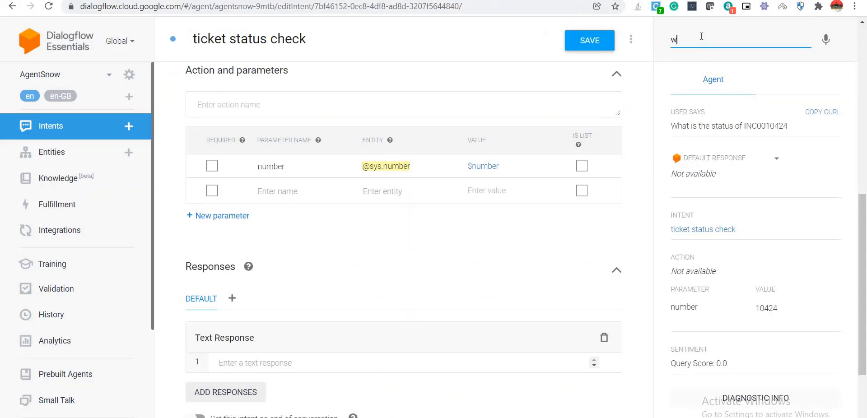
{"action": "left_click", "coordinate": [701, 36]}
{"action": "type", "text": "wha"}
{"action": "left_click", "coordinate": [698, 58]}
Append .toString() to the incNum assignment on line 17 and save the resource.
{"action": "left_click", "coordinate": [149, 1]}
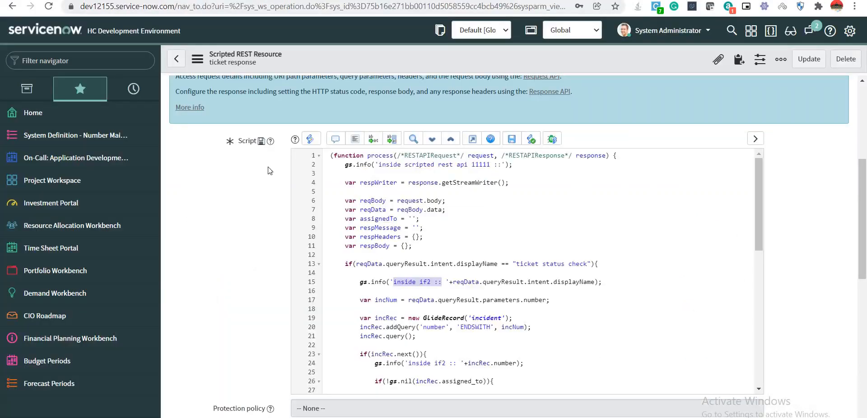
{"action": "scroll", "coordinate": [529, 280], "scroll_direction": "down", "scroll_amount": 5}
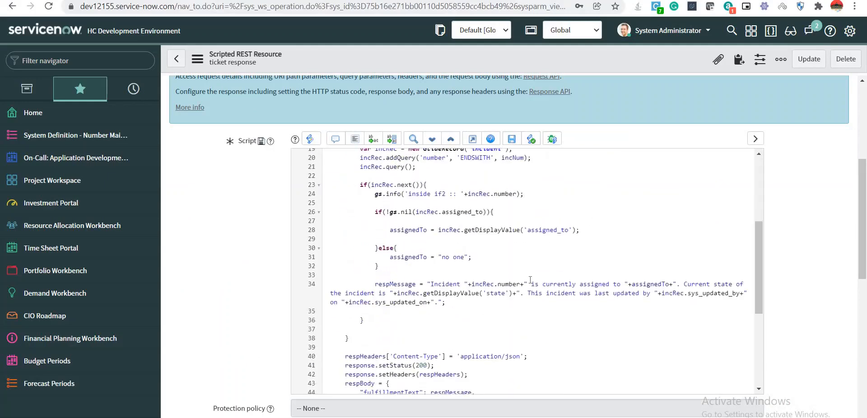
{"action": "scroll", "coordinate": [533, 284], "scroll_direction": "up", "scroll_amount": 4}
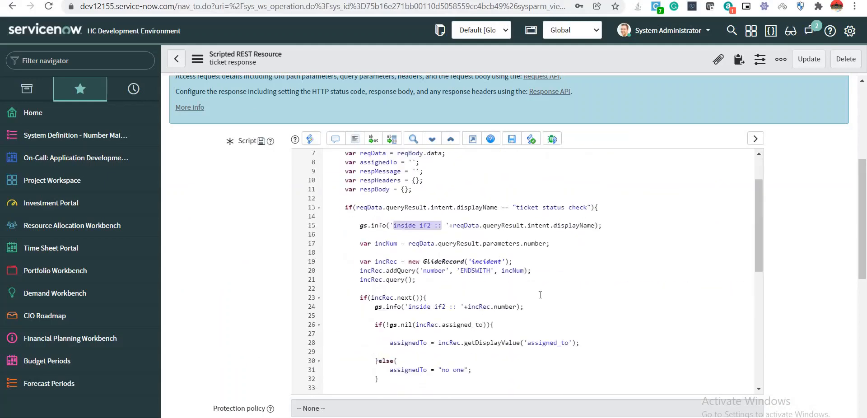
{"action": "left_click", "coordinate": [547, 244]}
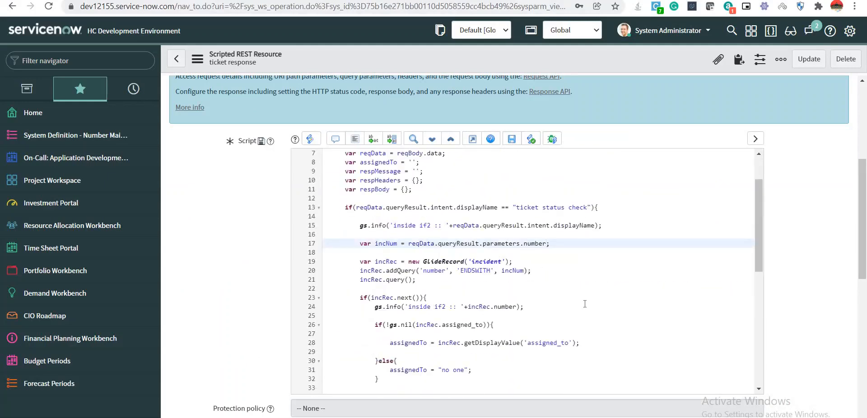
{"action": "type", "text": ".toString()"}
{"action": "right_click", "coordinate": [462, 66]}
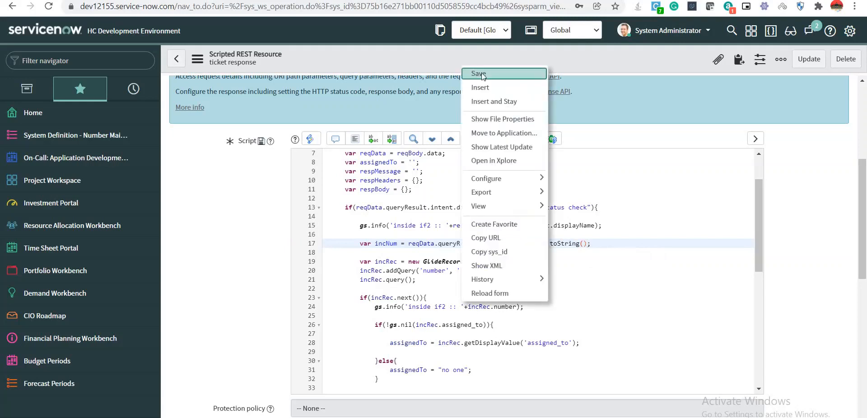
{"action": "left_click", "coordinate": [479, 74]}
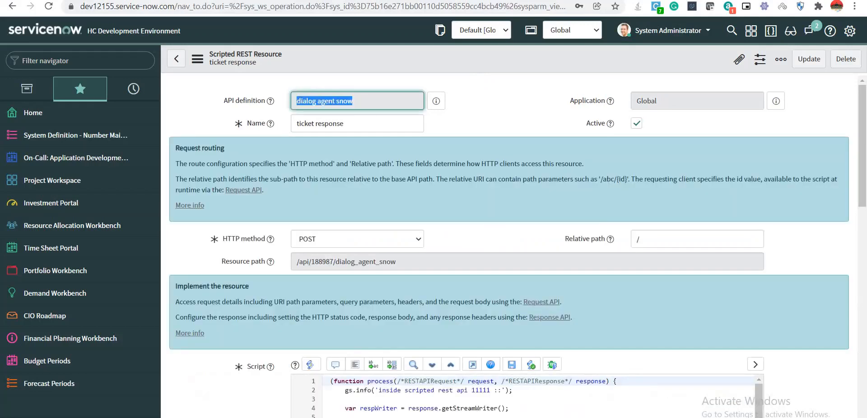
Resend 'What is the status of INC0010424'; the reply shows Problem Manager and In Progress.
{"action": "left_click", "coordinate": [316, 0]}
{"action": "left_click", "coordinate": [700, 43]}
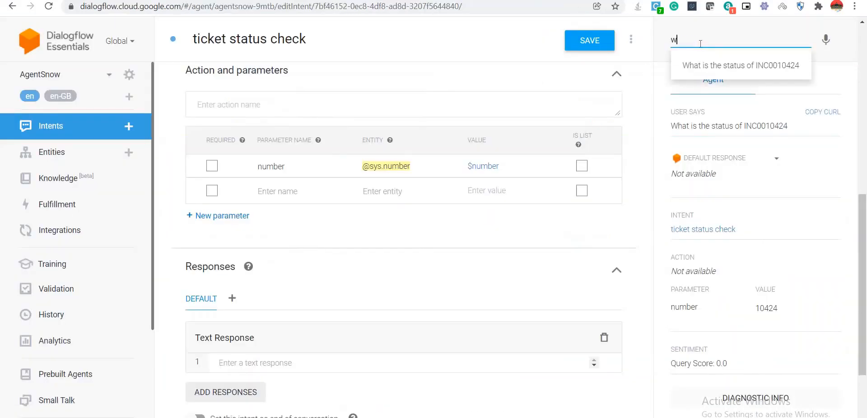
{"action": "left_click", "coordinate": [702, 59]}
{"action": "key", "text": "Return"}
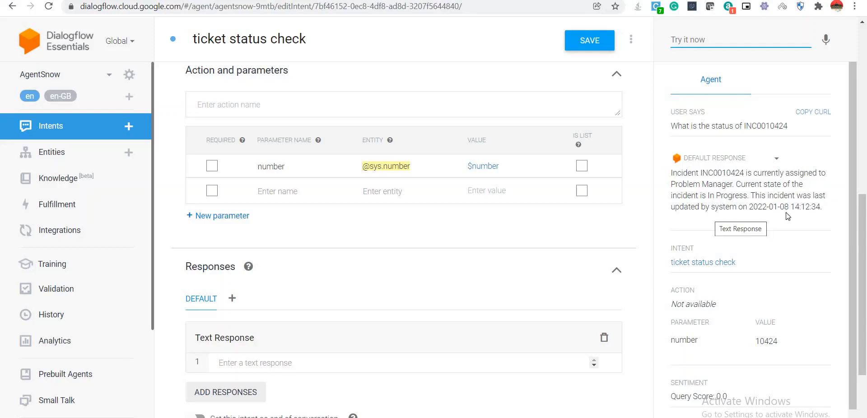
{"action": "double_click", "coordinate": [716, 172]}
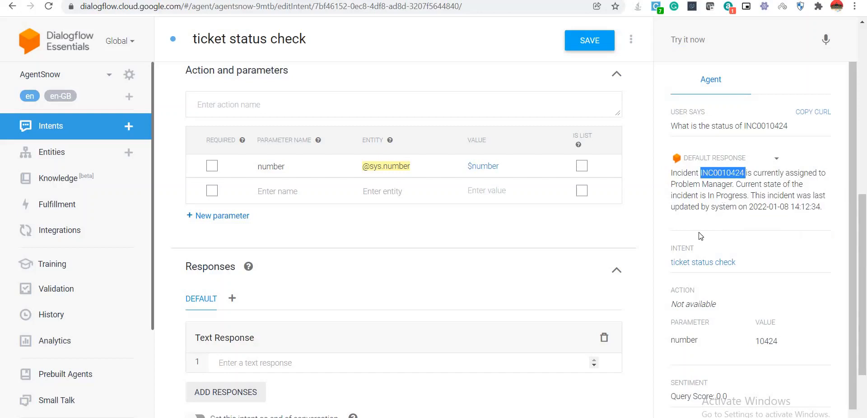
Open INC0010424 via incident.LIST to confirm it is In Progress and assigned to Problem Manager.
{"action": "key", "text": "alt+Tab"}
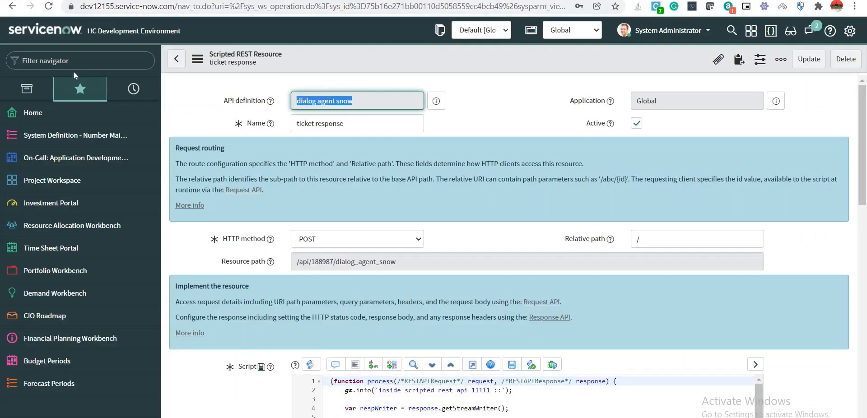
{"action": "type", "text": "in"}
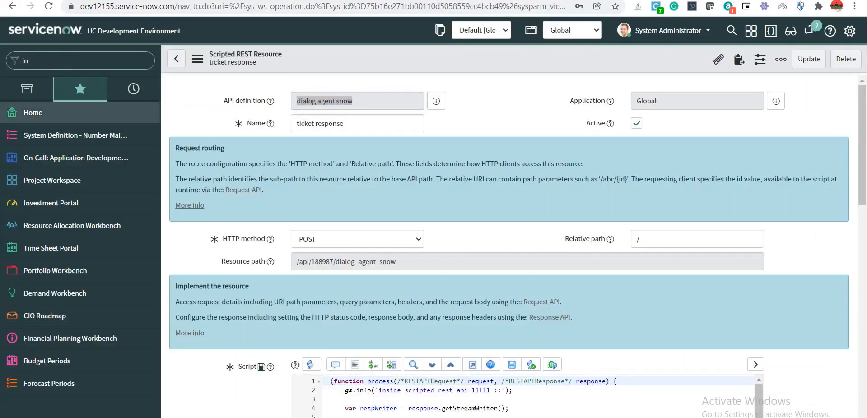
{"action": "type", "text": "cident"}
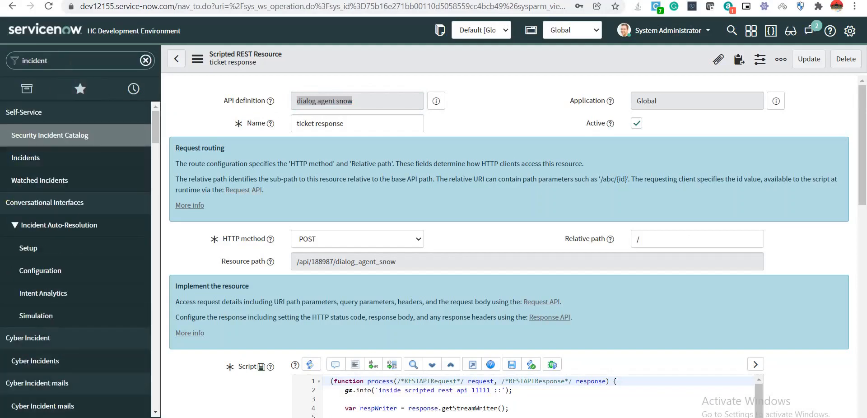
{"action": "type", "text": ".LIST"}
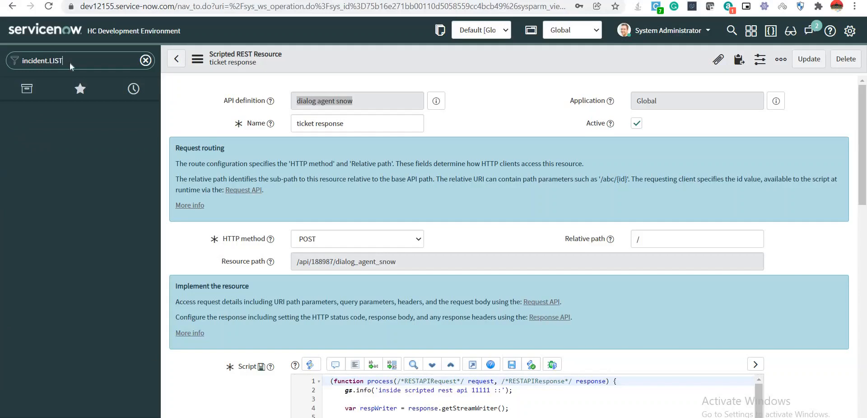
{"action": "key", "text": "Return"}
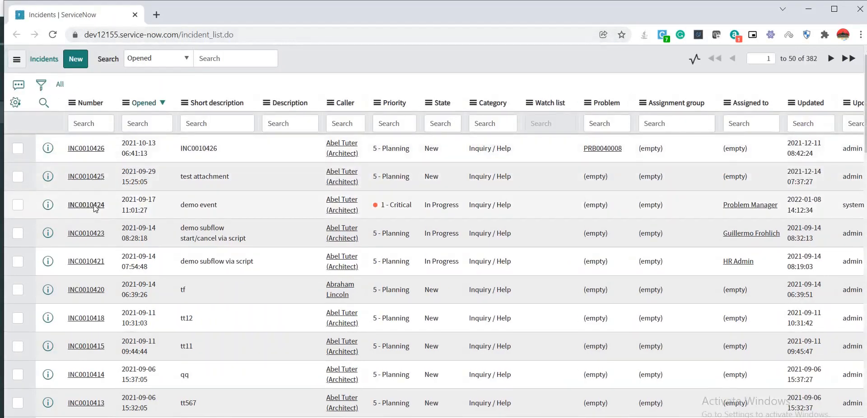
{"action": "left_click", "coordinate": [94, 205]}
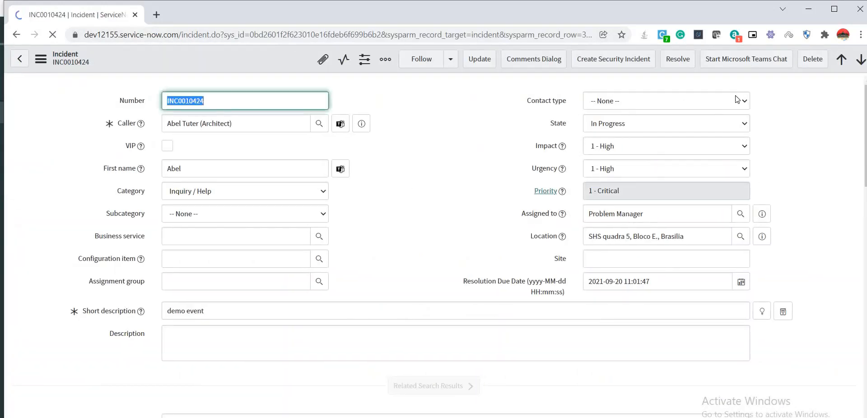
{"action": "left_click", "coordinate": [812, 9]}
{"action": "scroll", "coordinate": [307, 203], "scroll_direction": "down", "scroll_amount": 8}
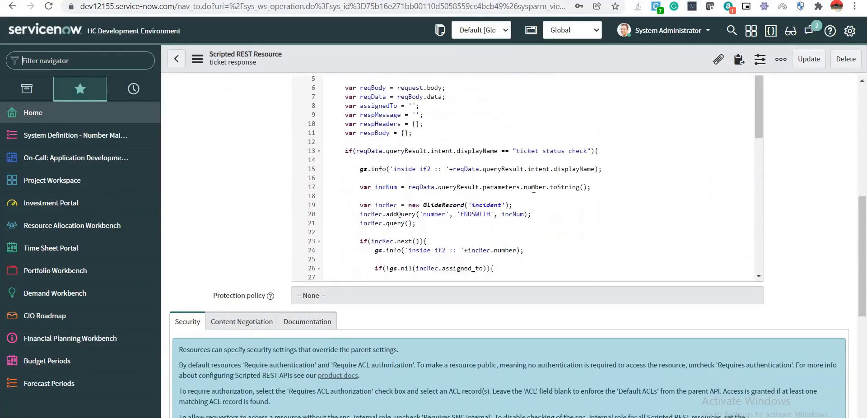
{"action": "left_click", "coordinate": [533, 188]}
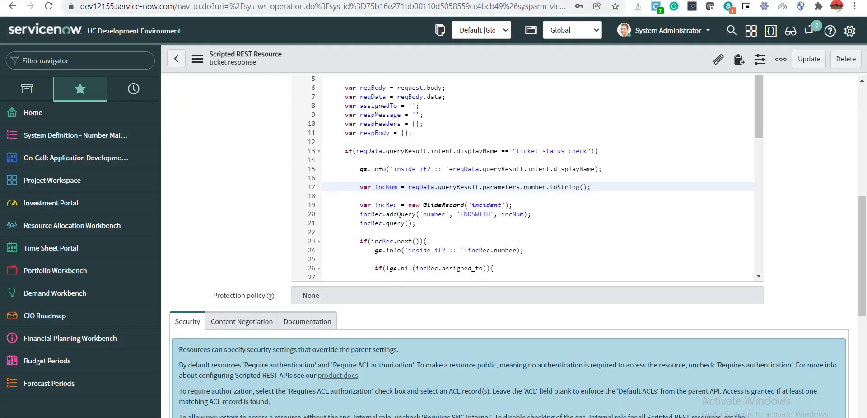
{"action": "triple_click", "coordinate": [535, 190]}
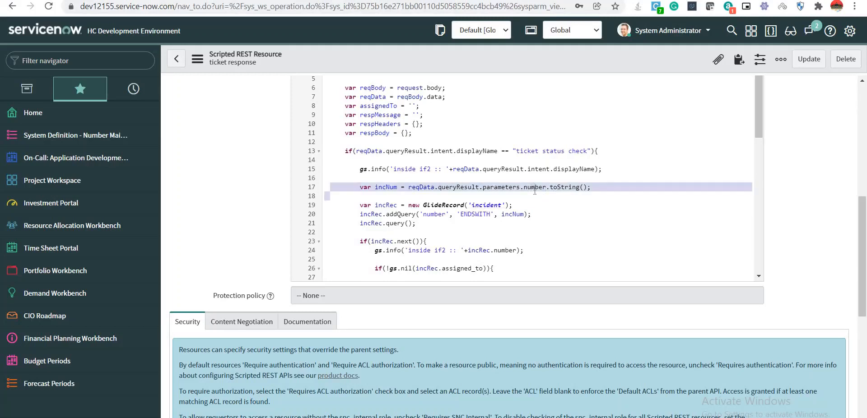
{"action": "left_click", "coordinate": [517, 214]}
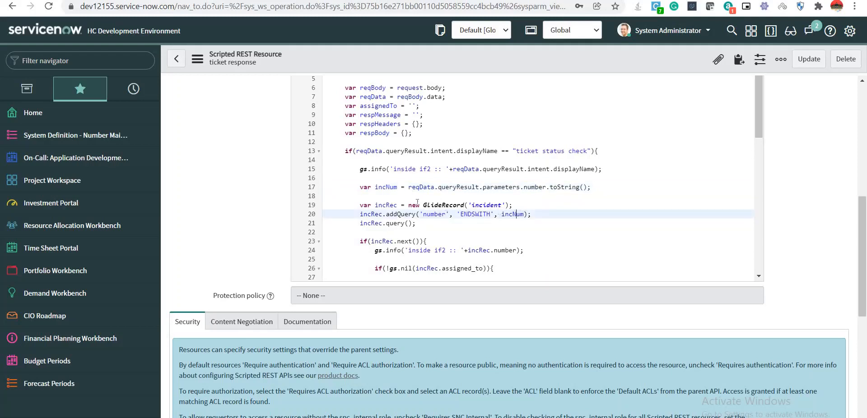
{"action": "scroll", "coordinate": [419, 203], "scroll_direction": "down", "scroll_amount": 5}
{"action": "scroll", "coordinate": [419, 203], "scroll_direction": "up", "scroll_amount": 3}
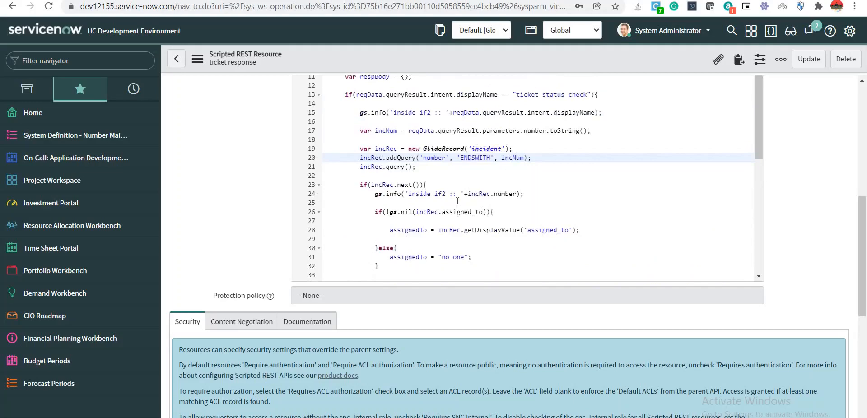
{"action": "scroll", "coordinate": [592, 199], "scroll_direction": "up", "scroll_amount": 2}
{"action": "left_click_drag", "start_coordinate": [863, 216], "coordinate": [861, 132]}
{"action": "scroll", "coordinate": [641, 249], "scroll_direction": "down", "scroll_amount": 1}
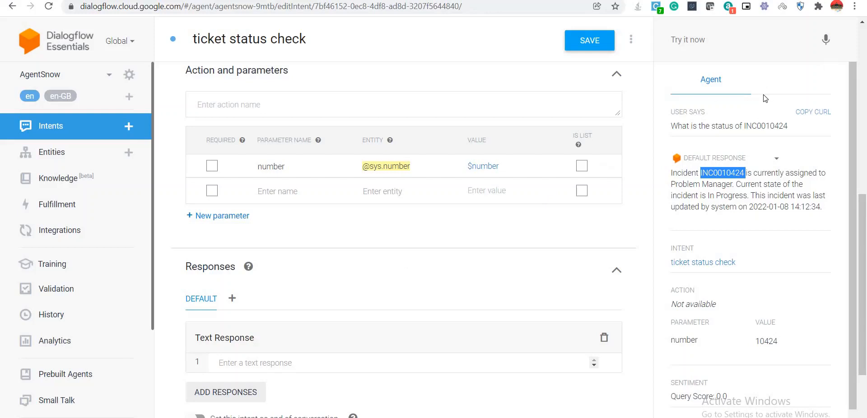
Ask 'what is the status of ticket number 10424' by voice through the microphone.
{"action": "left_click", "coordinate": [826, 40]}
{"action": "left_click", "coordinate": [826, 40]}
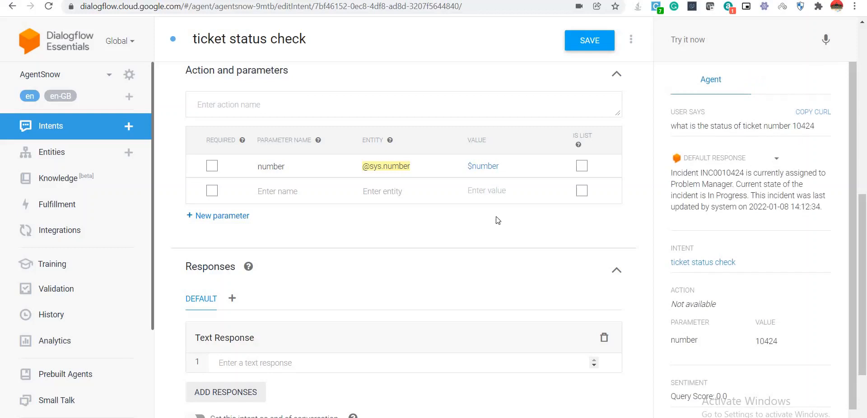
Launch AgentSnow's Dialogflow Messenger test chat from Integrations and focus the Ask something box.
{"action": "left_click", "coordinate": [106, 0]}
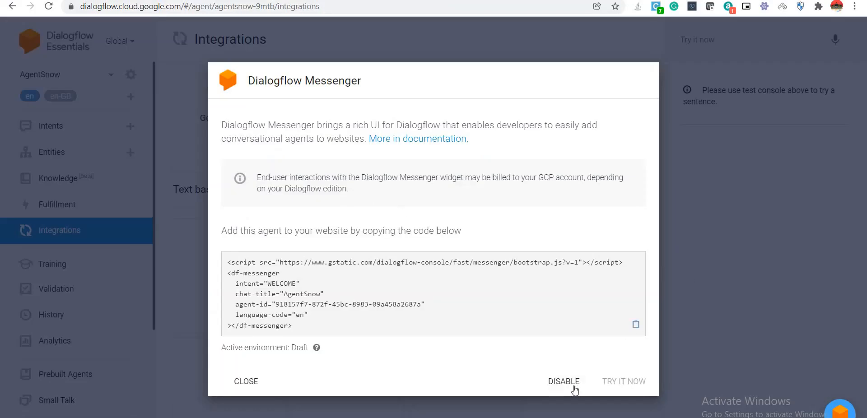
{"action": "left_click", "coordinate": [564, 382]}
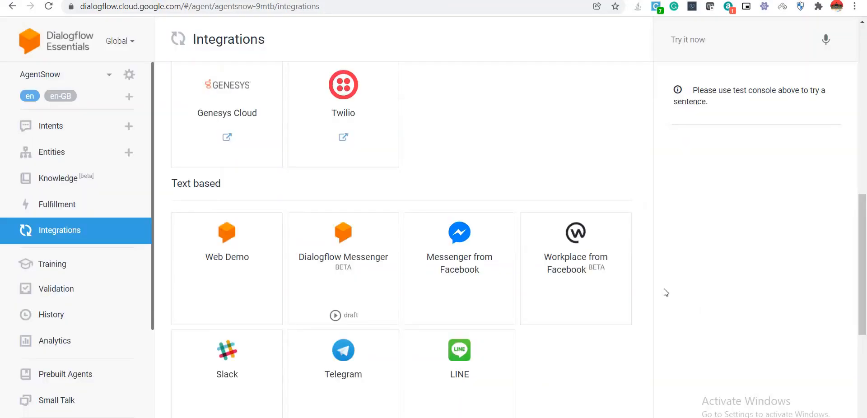
{"action": "left_click", "coordinate": [344, 245]}
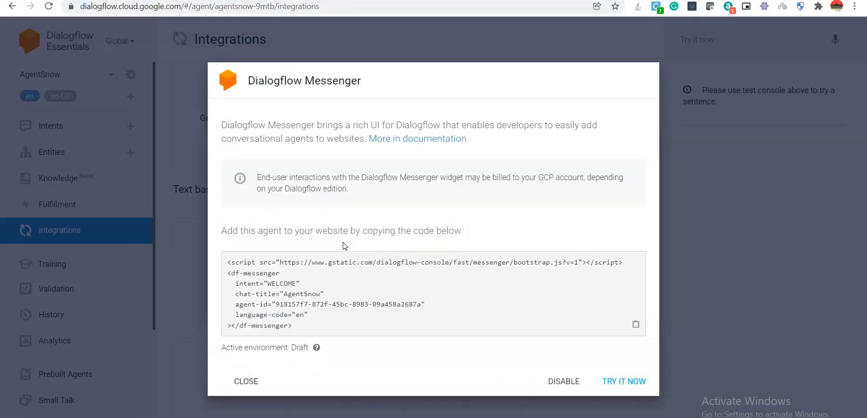
{"action": "left_click", "coordinate": [635, 383]}
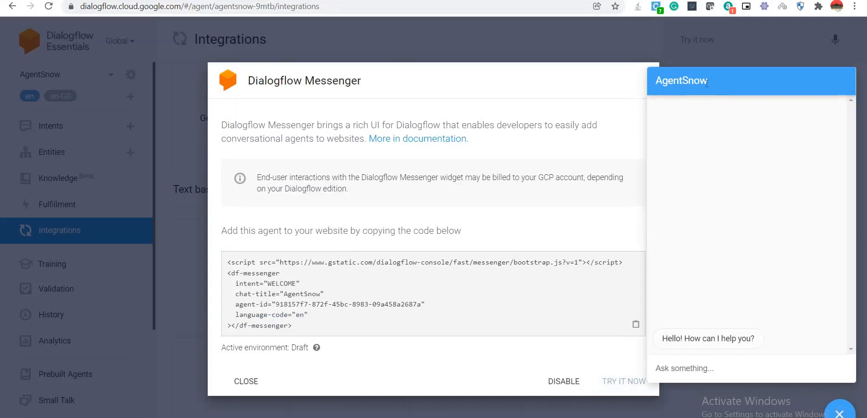
{"action": "left_click", "coordinate": [724, 364]}
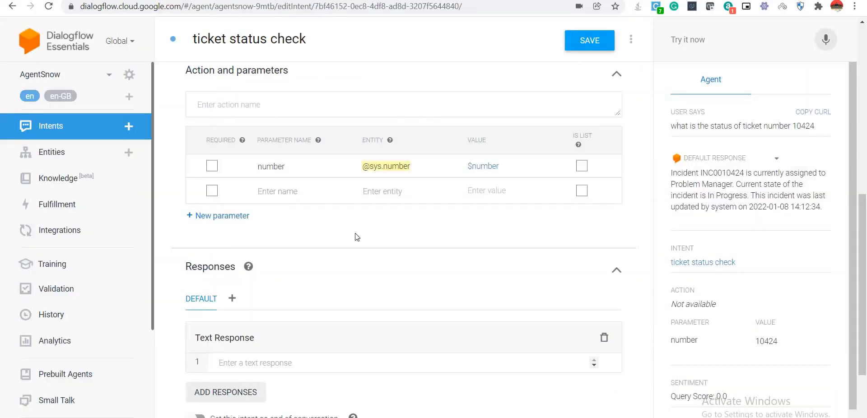
Send 'check the status of inc 10425' in the Messenger chat.
{"action": "scroll", "coordinate": [359, 237], "scroll_direction": "down", "scroll_amount": 3}
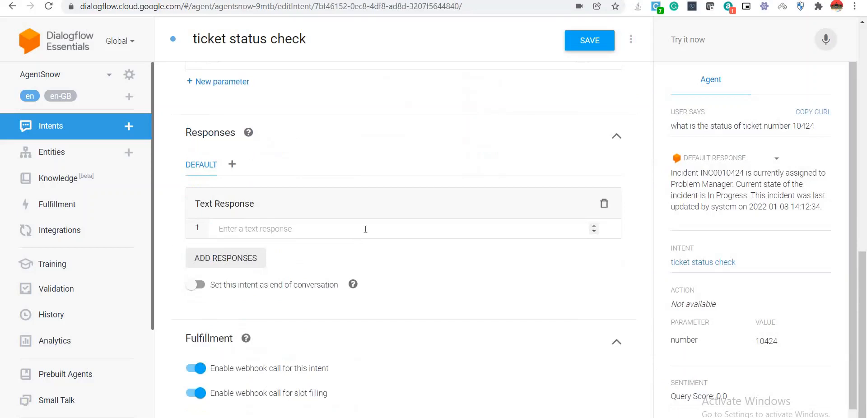
{"action": "scroll", "coordinate": [413, 229], "scroll_direction": "up", "scroll_amount": 9}
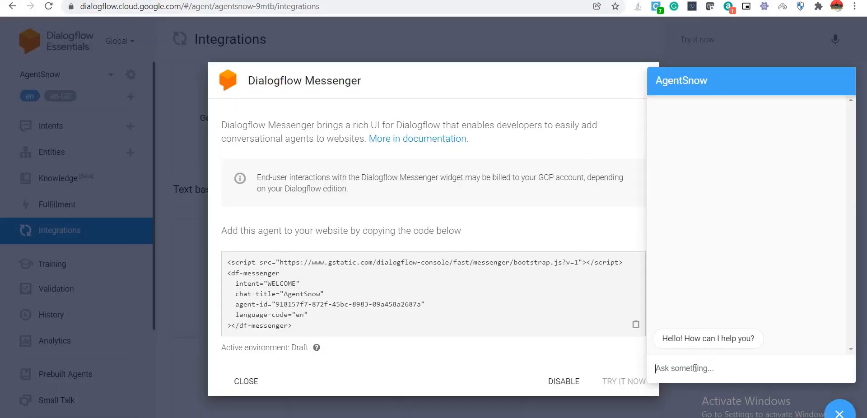
{"action": "type", "text": "chech"}
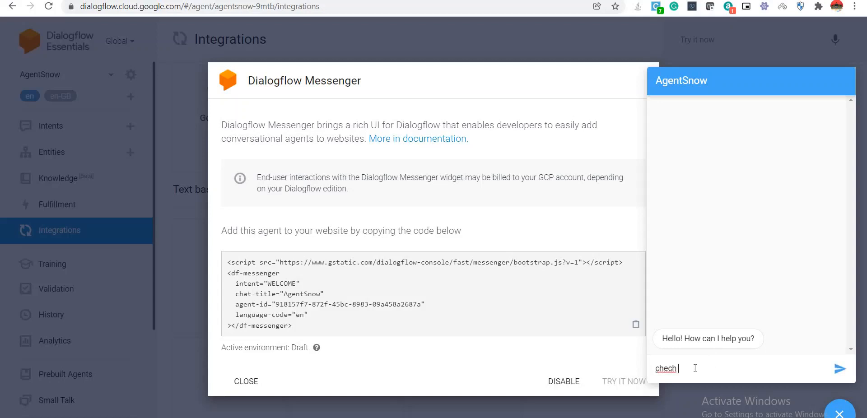
{"action": "key", "text": "BackSpace"}
{"action": "key", "text": "BackSpace"}
{"action": "type", "text": "k the status of"}
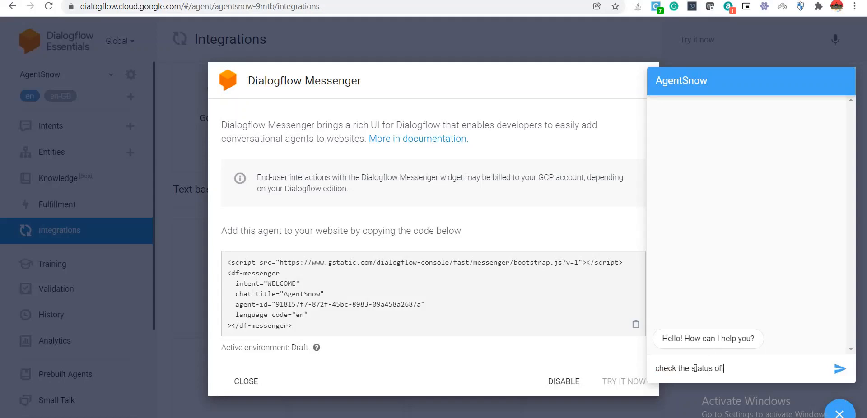
{"action": "type", "text": " inc 10425"}
{"action": "key", "text": "Return"}
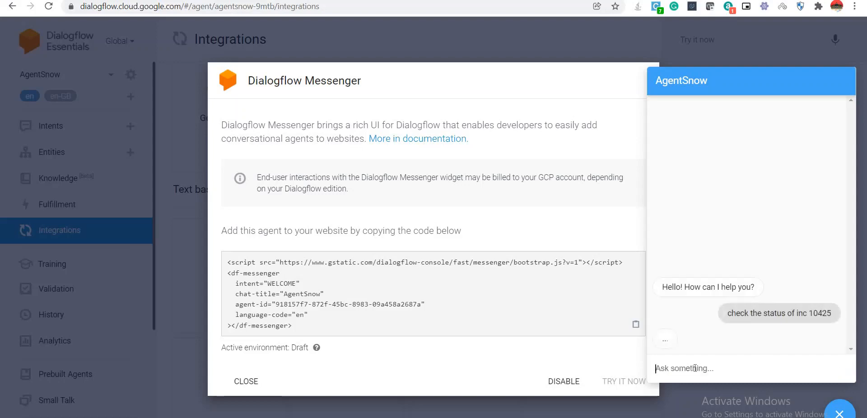